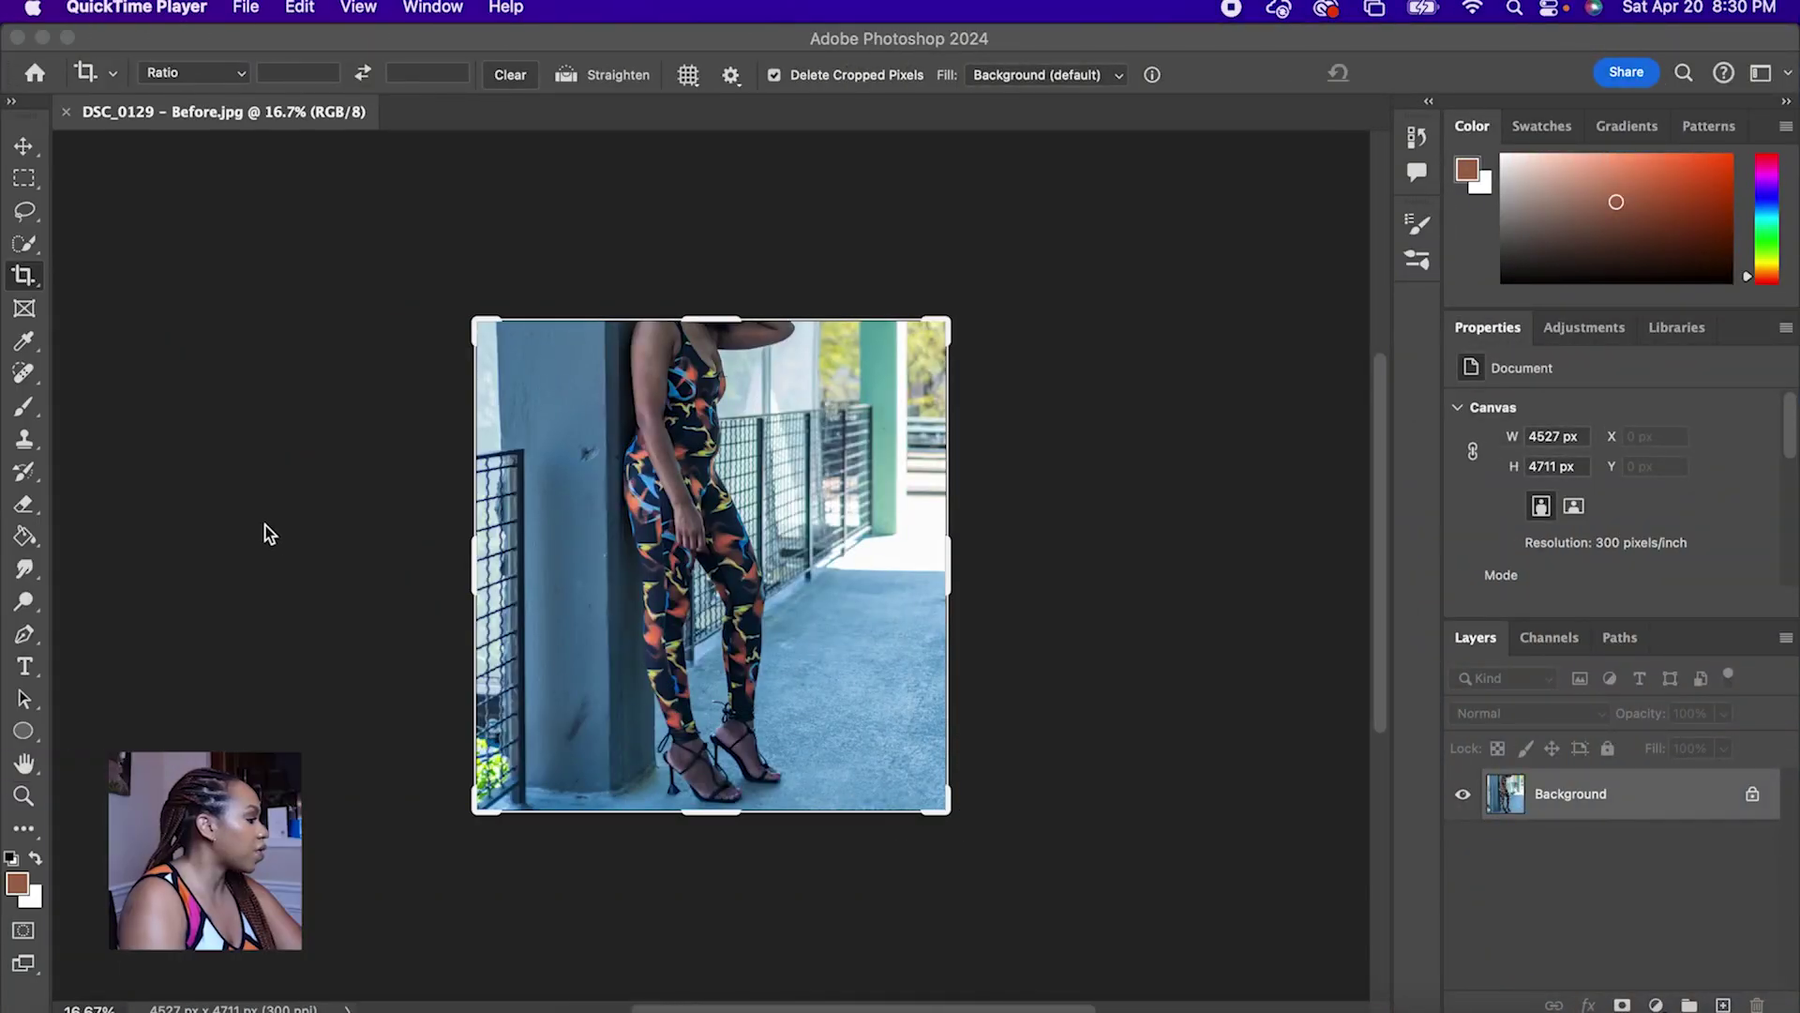
Step: Duplicate the Background layer into a Background copy and open Liquify on it
right_click(1543, 796)
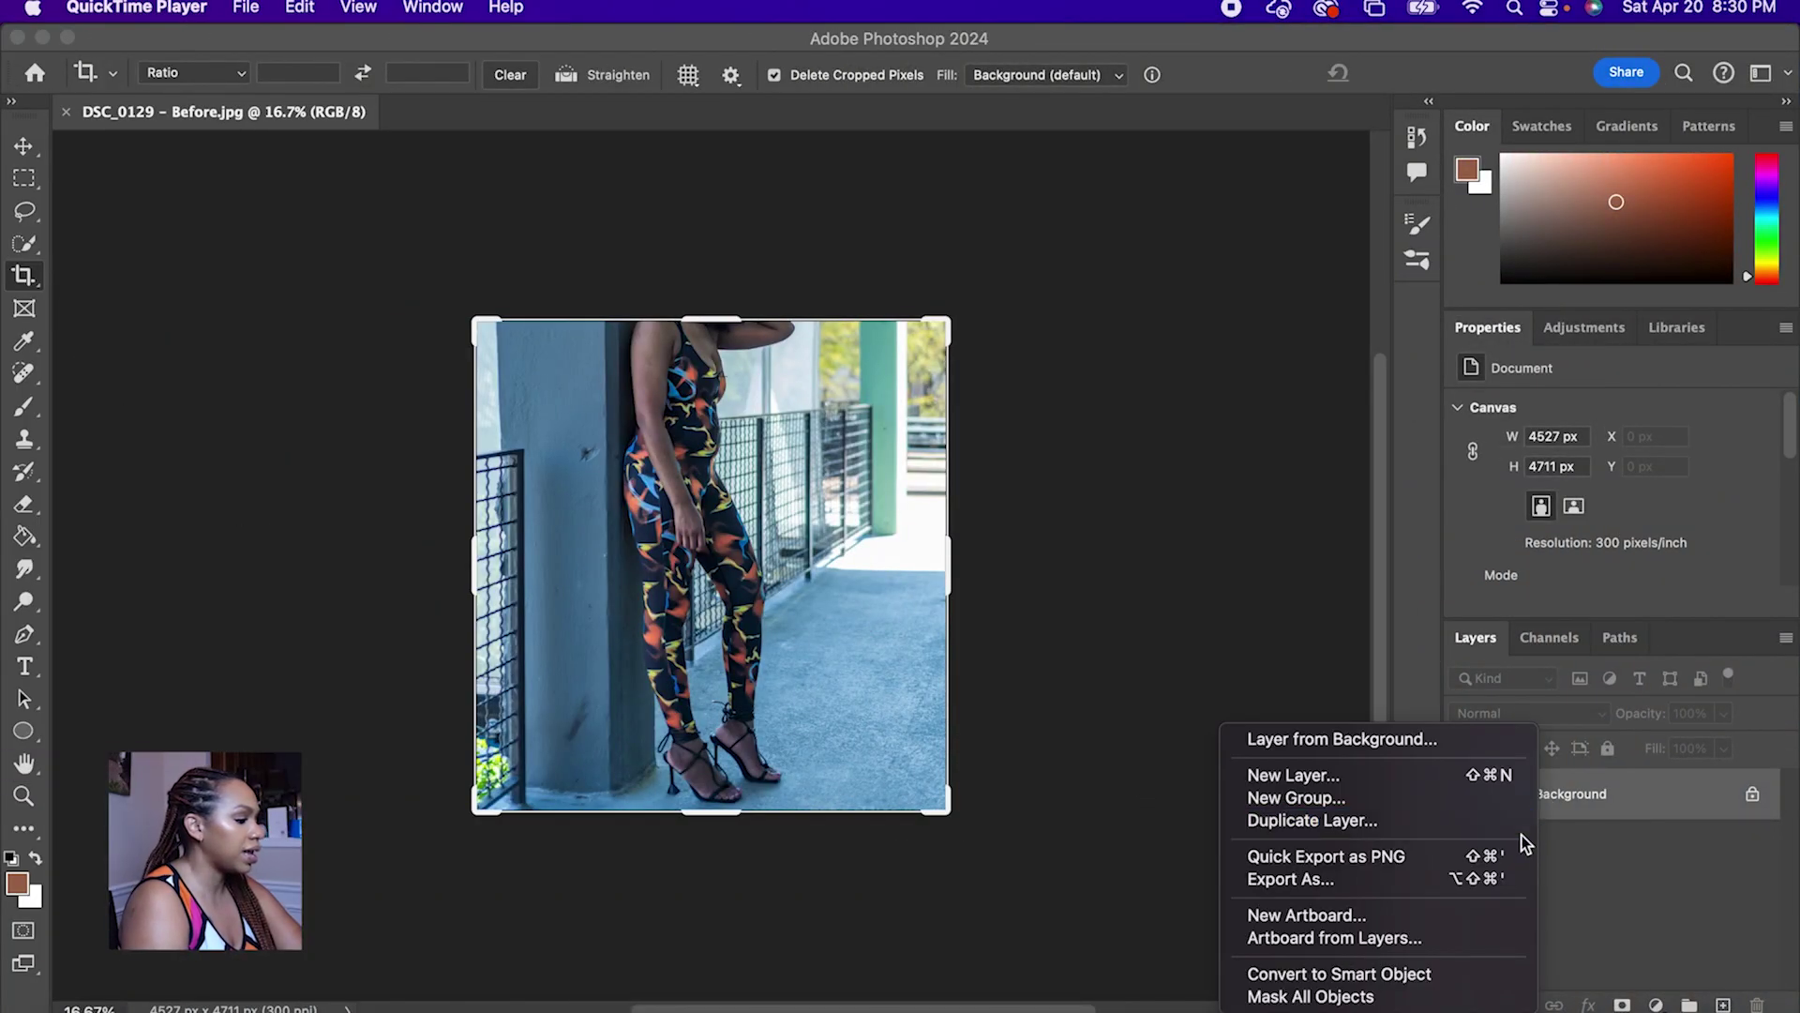
left_click(1372, 814)
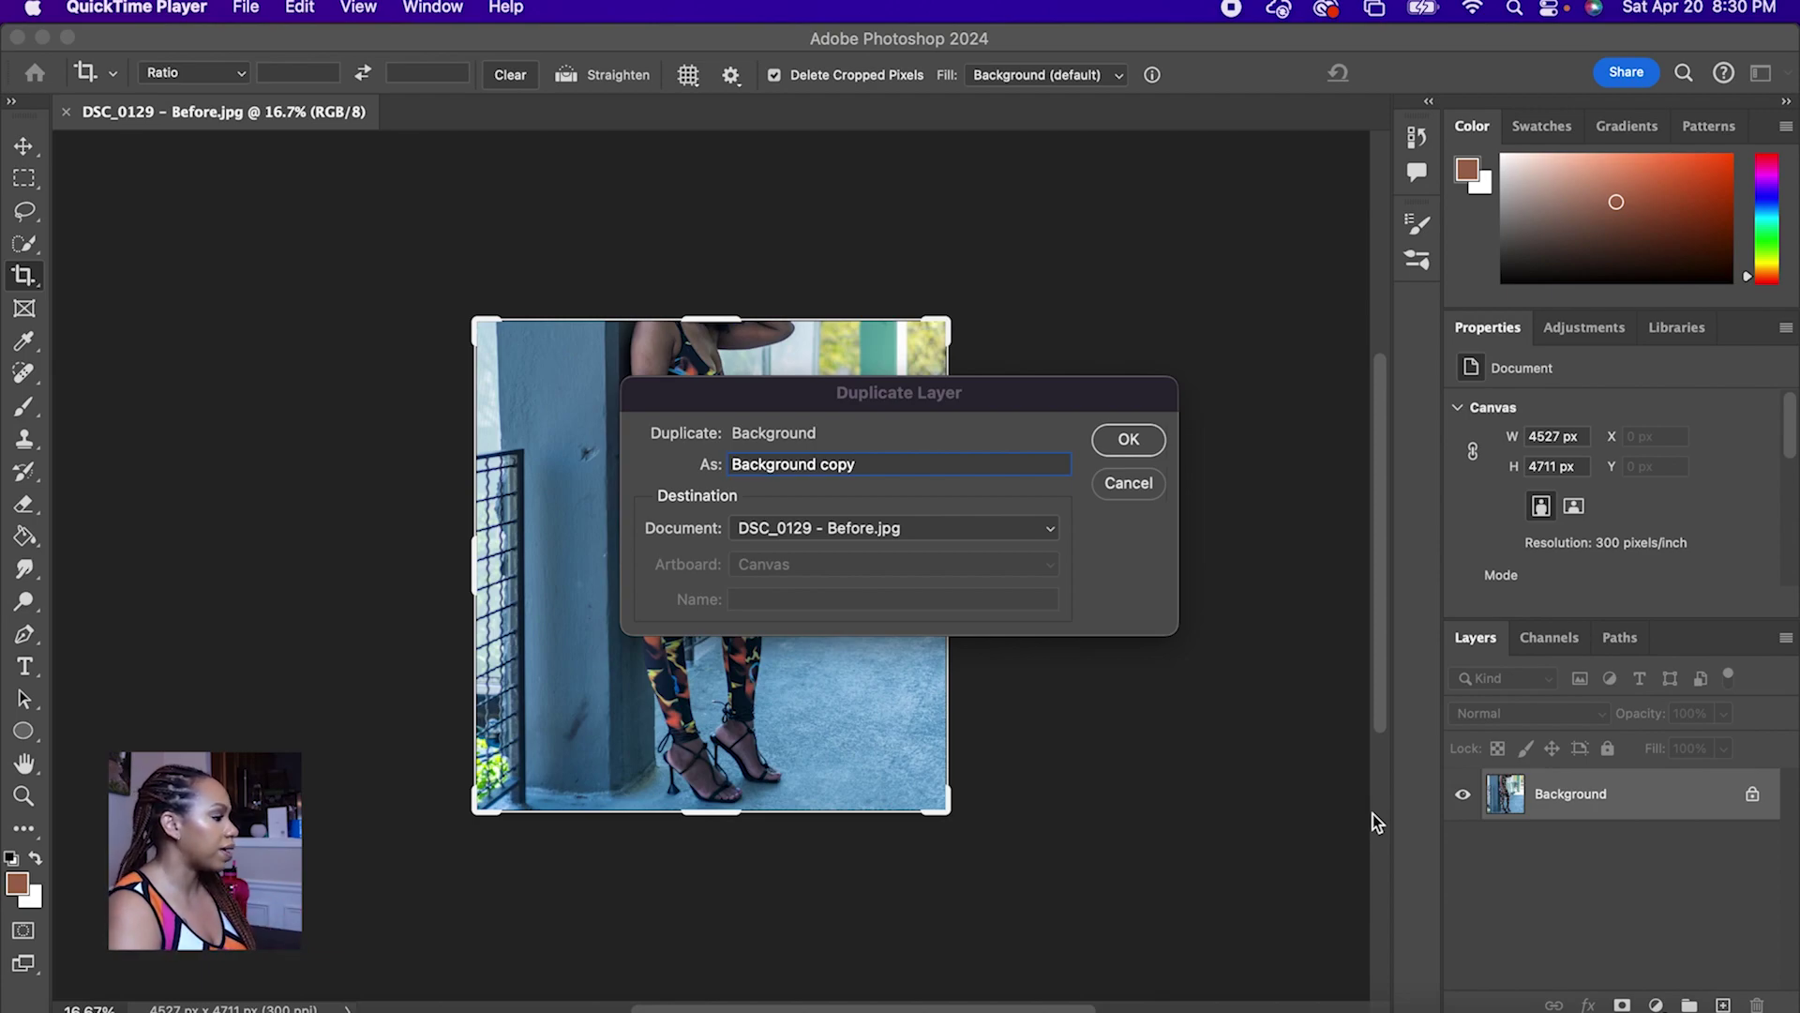
left_click(943, 392)
key("Return")
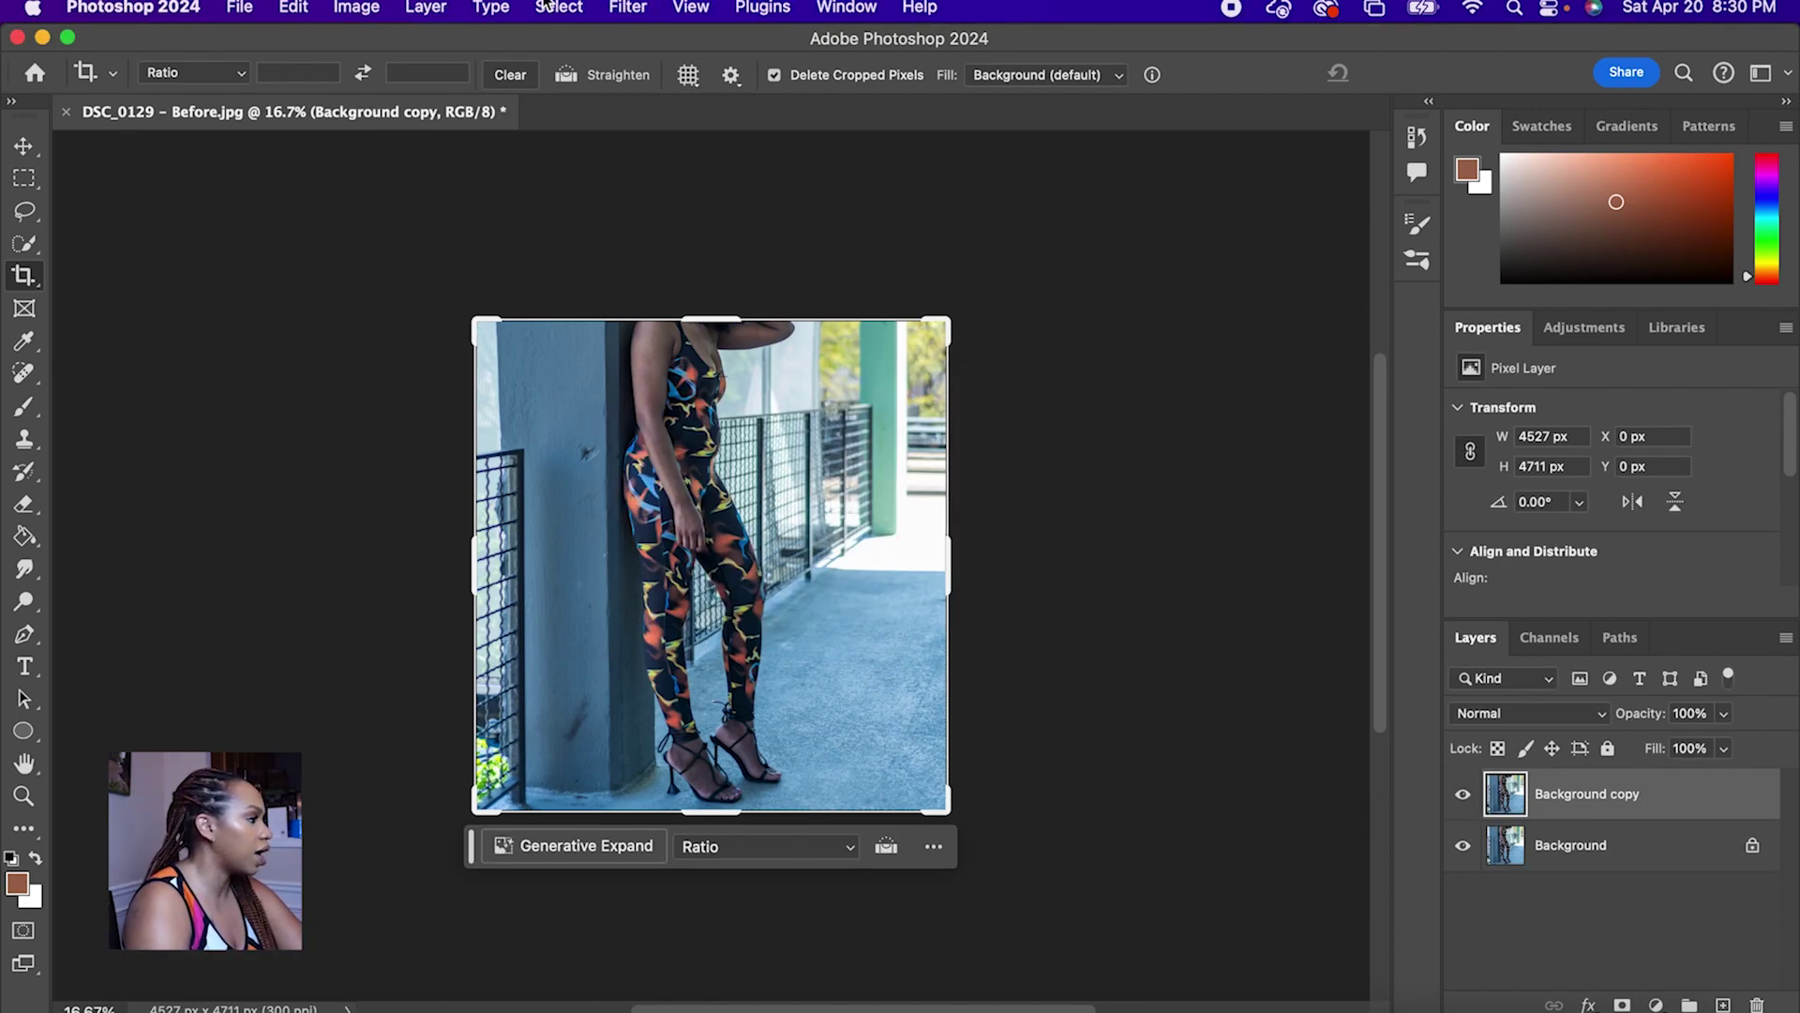
left_click(626, 10)
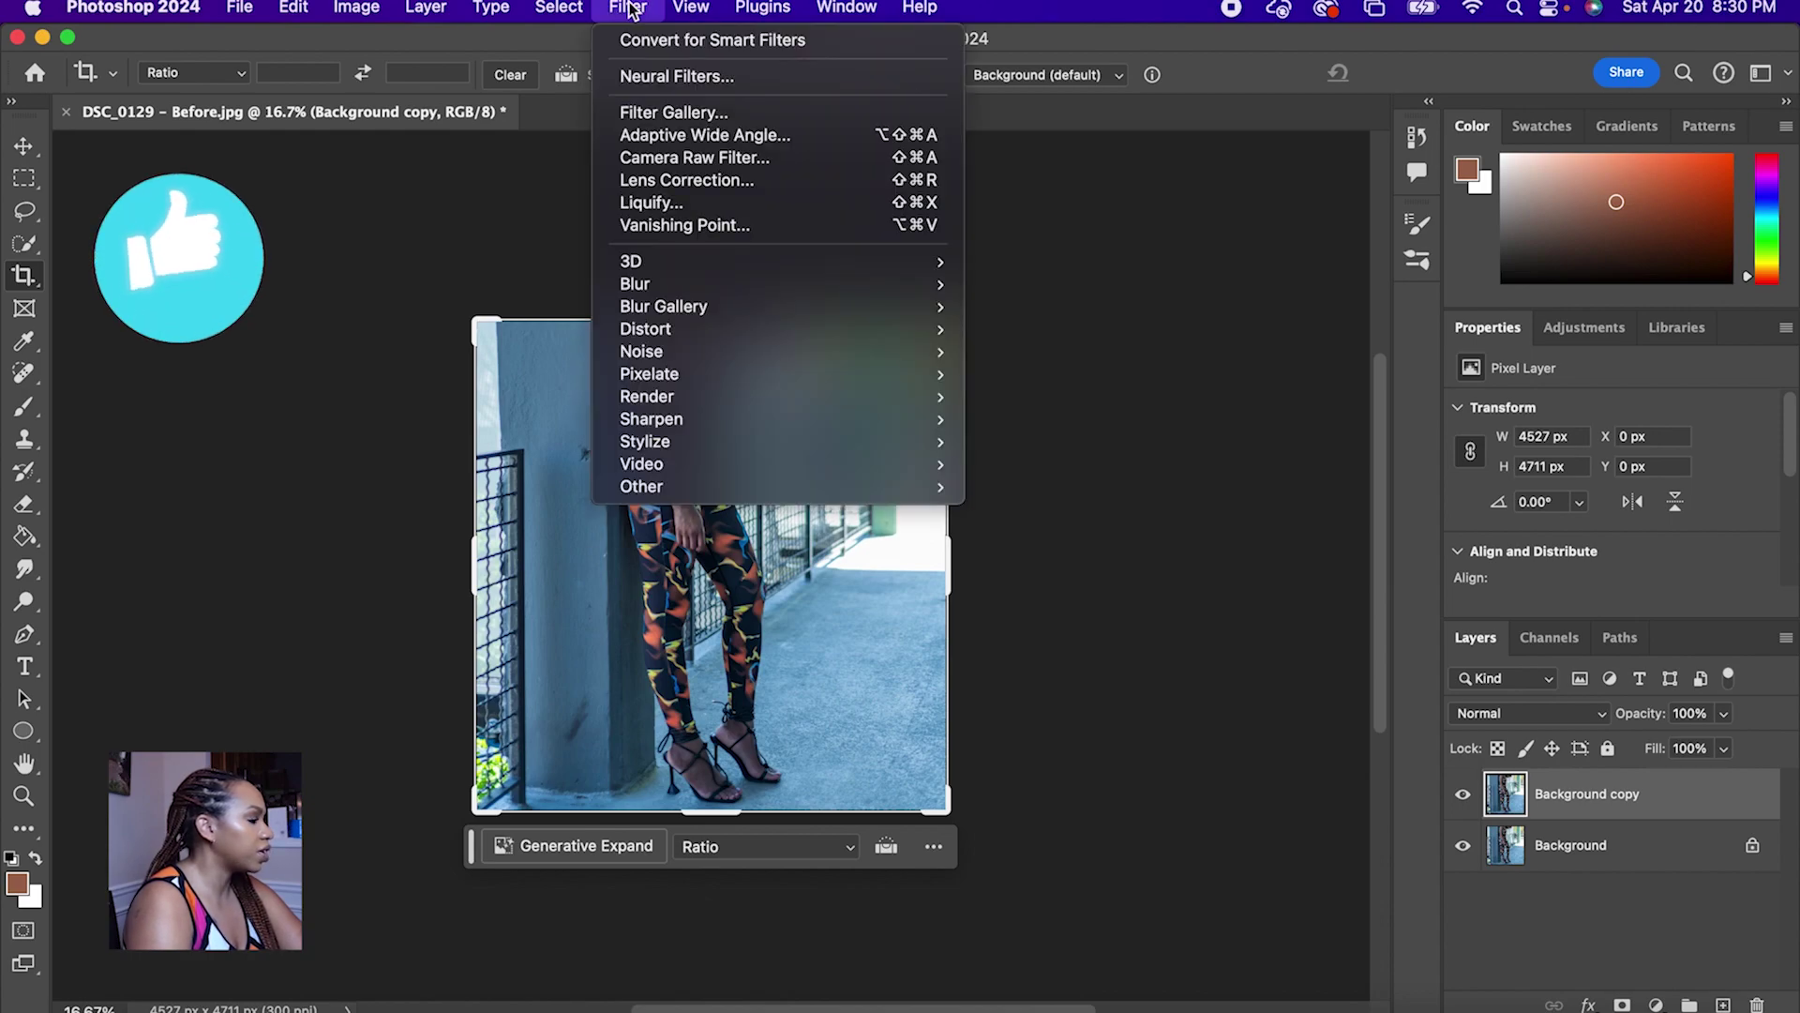
left_click(668, 203)
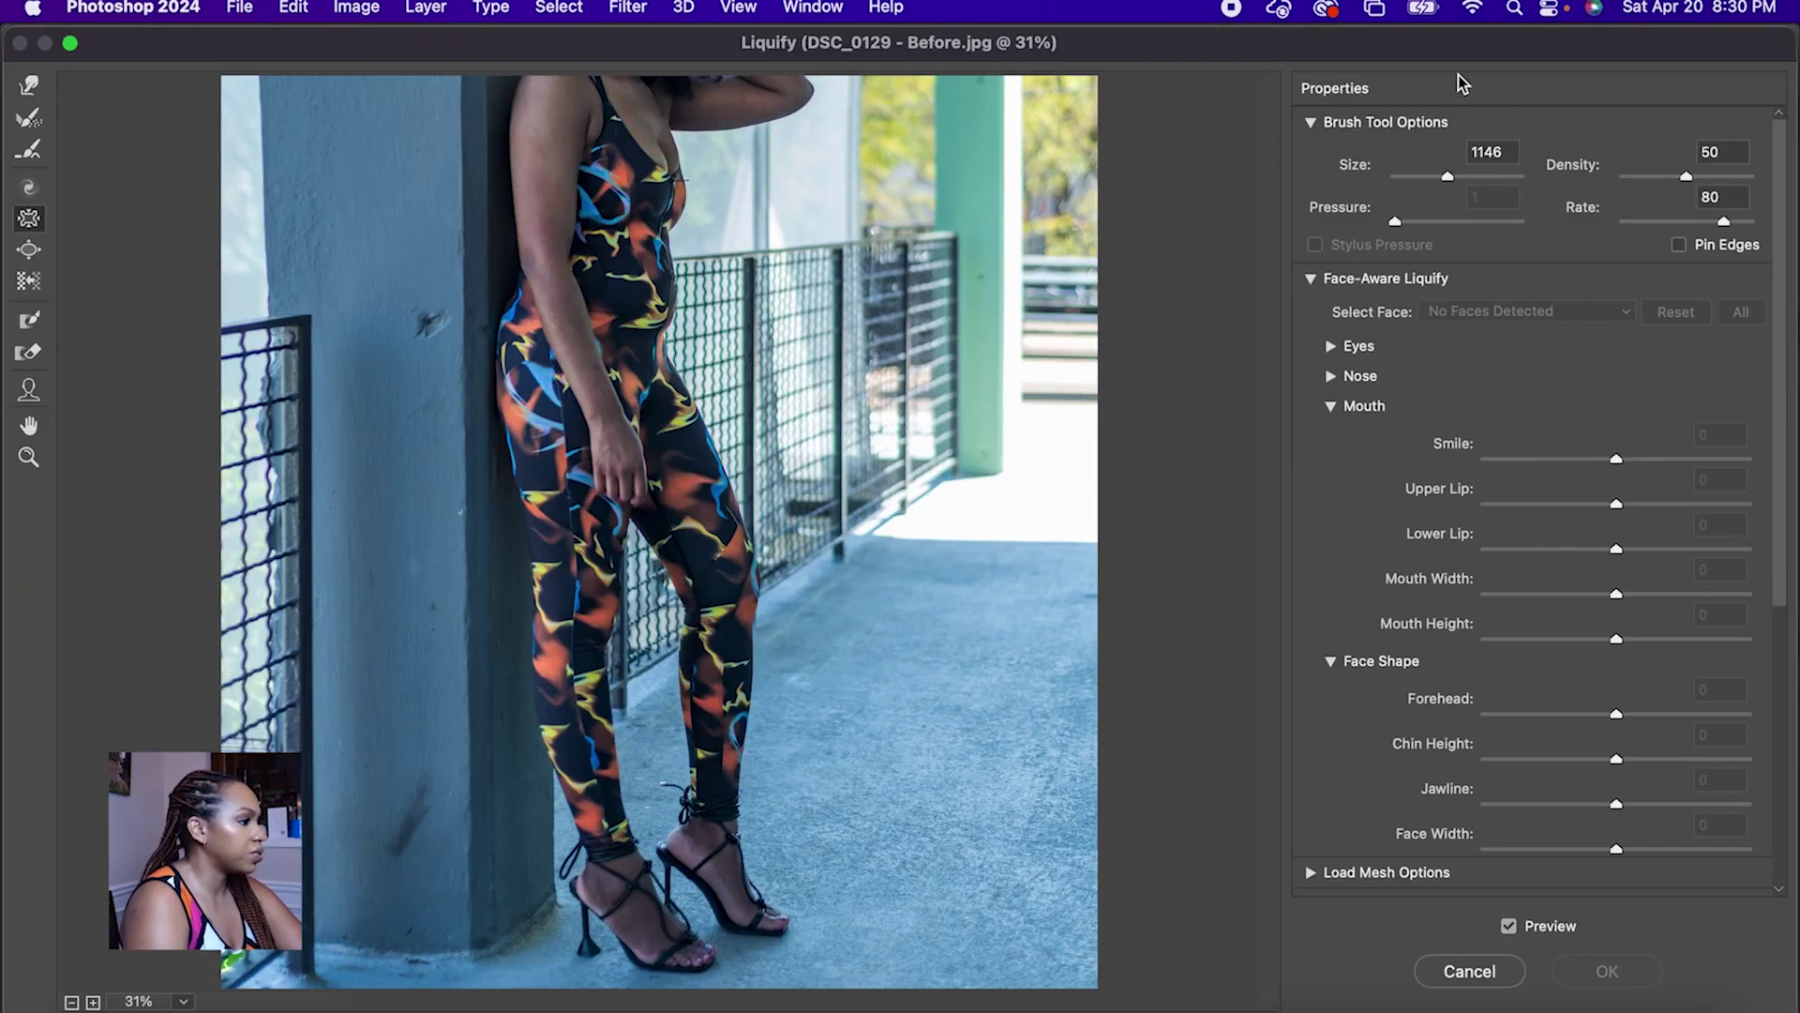
Step: Pinch in the jumpsuit's waist with the Pucker tool at brush size 918
left_click(23, 221)
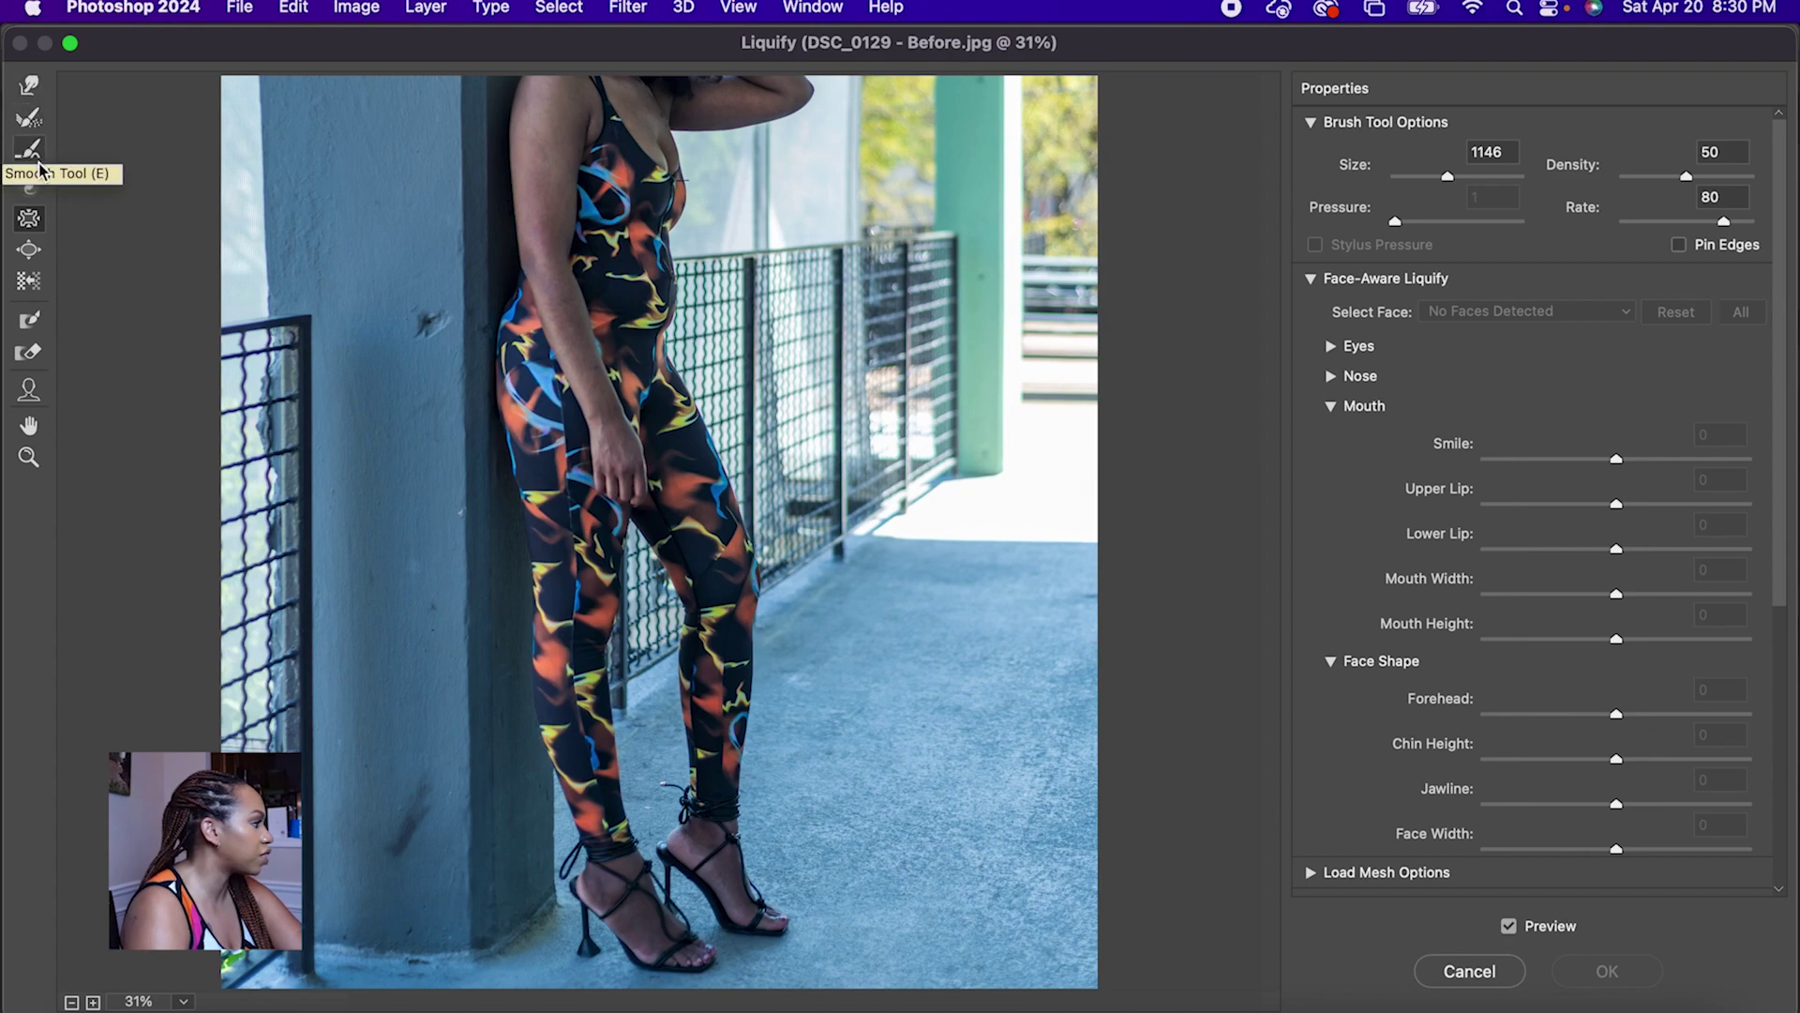
left_click(31, 217)
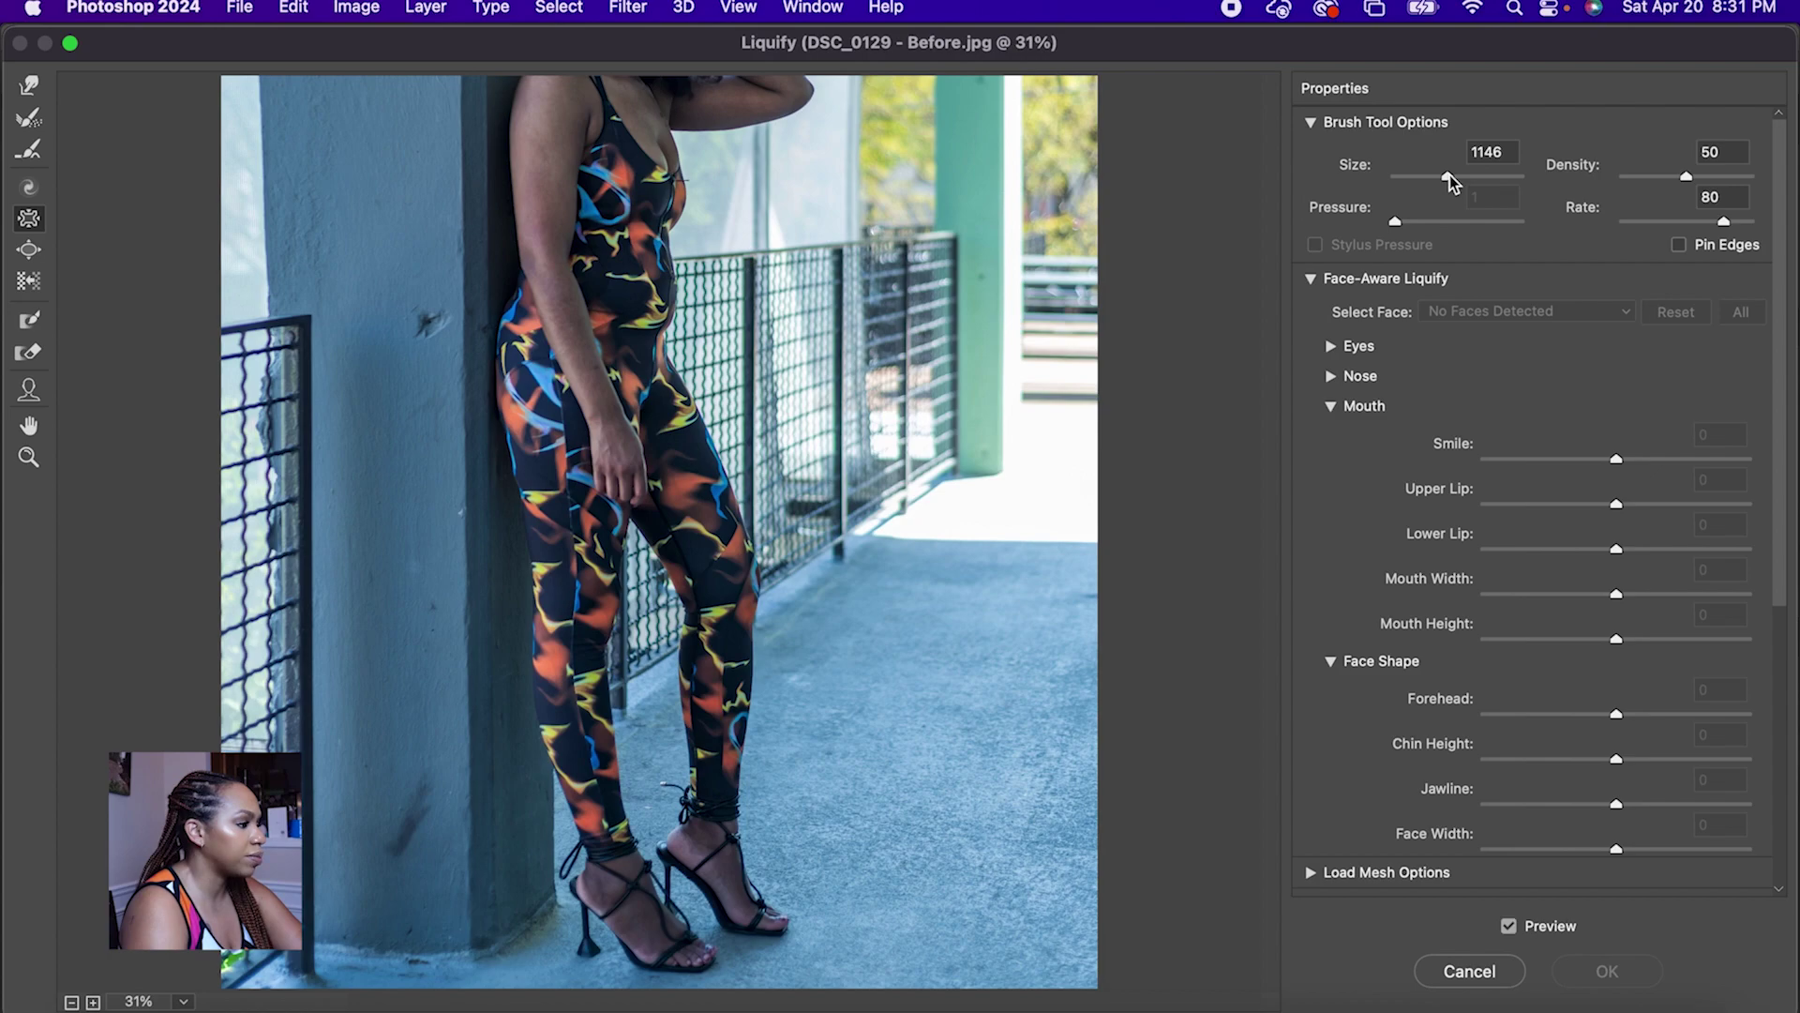
left_click_drag(1450, 177, 1434, 183)
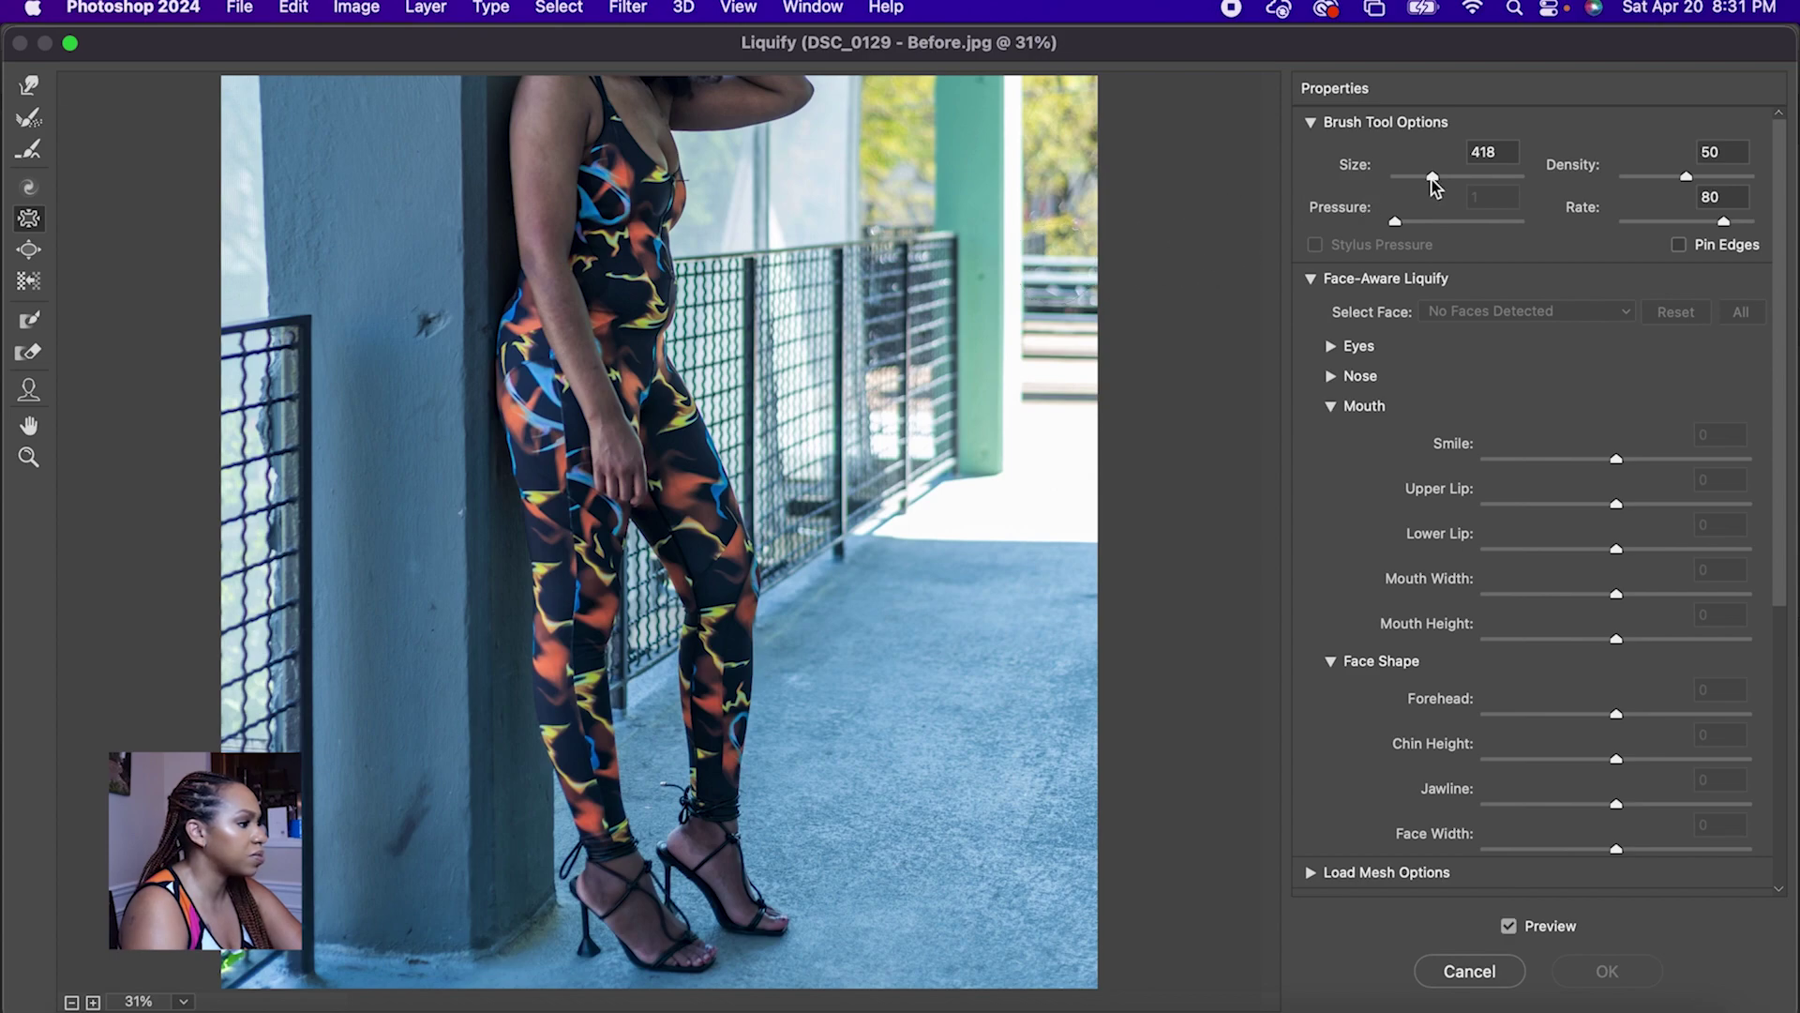
left_click_drag(1433, 177, 1444, 178)
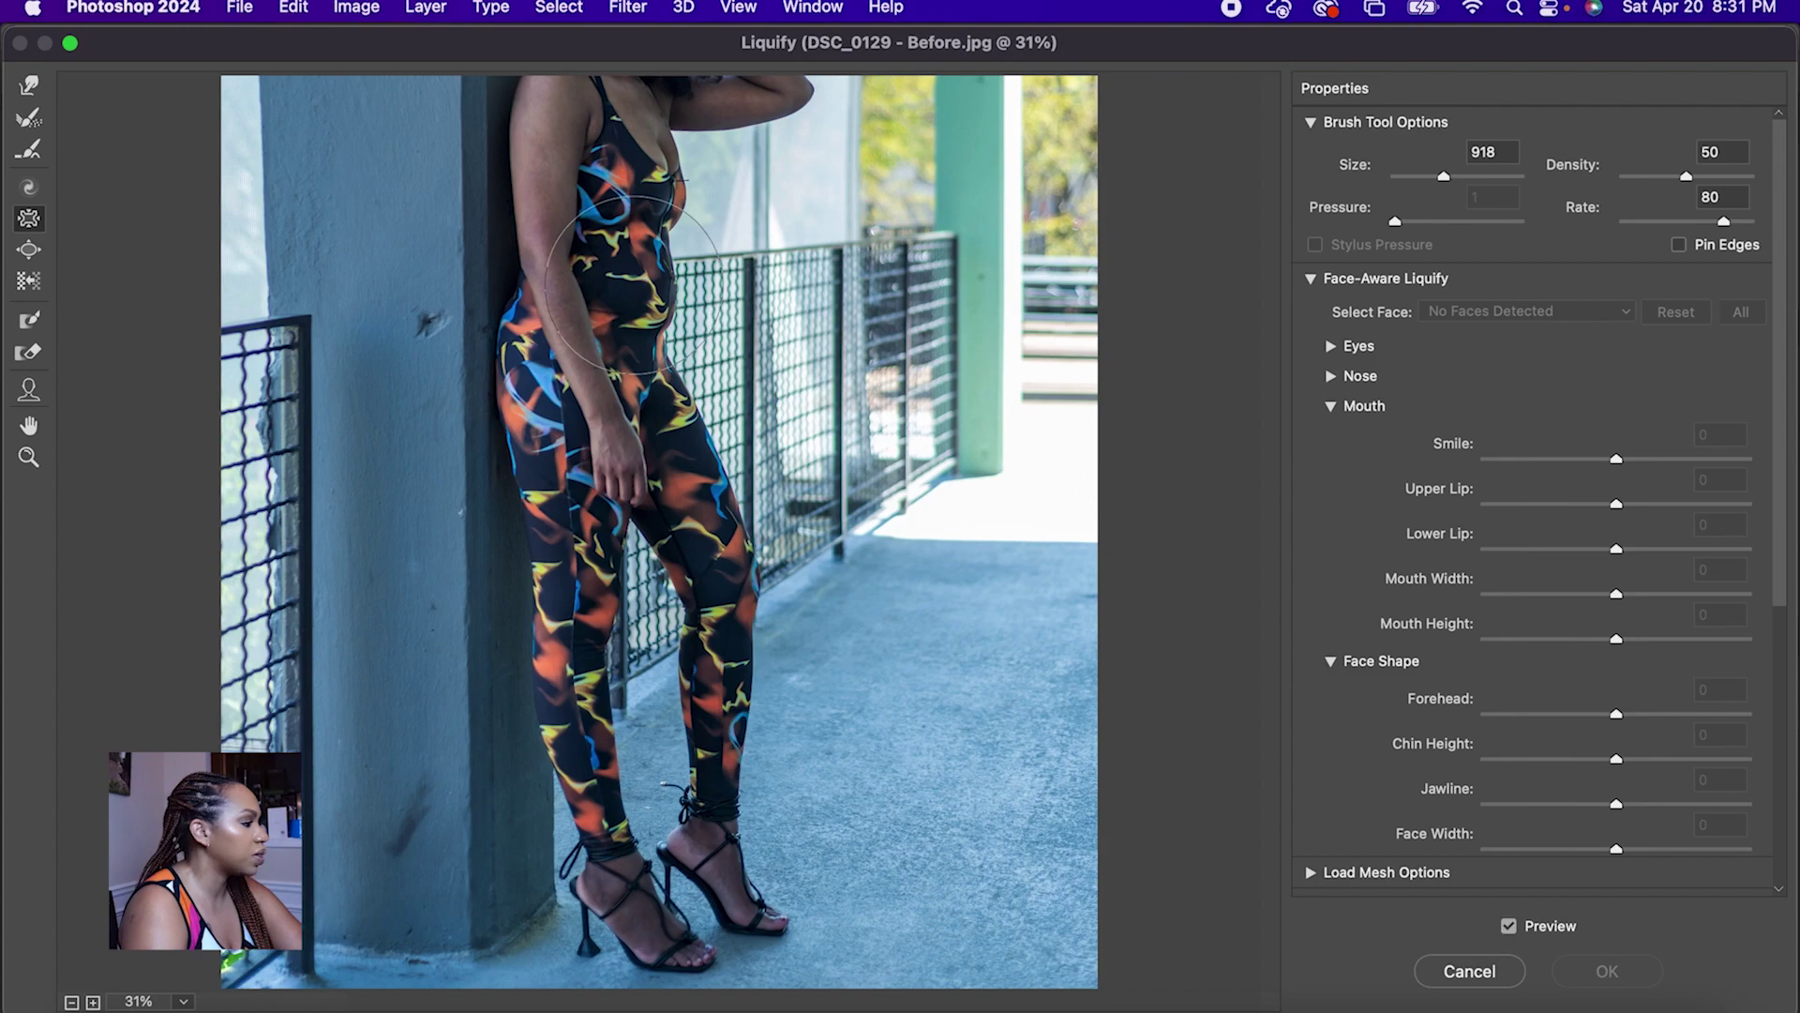
left_click(632, 282)
left_click_drag(634, 284, 642, 290)
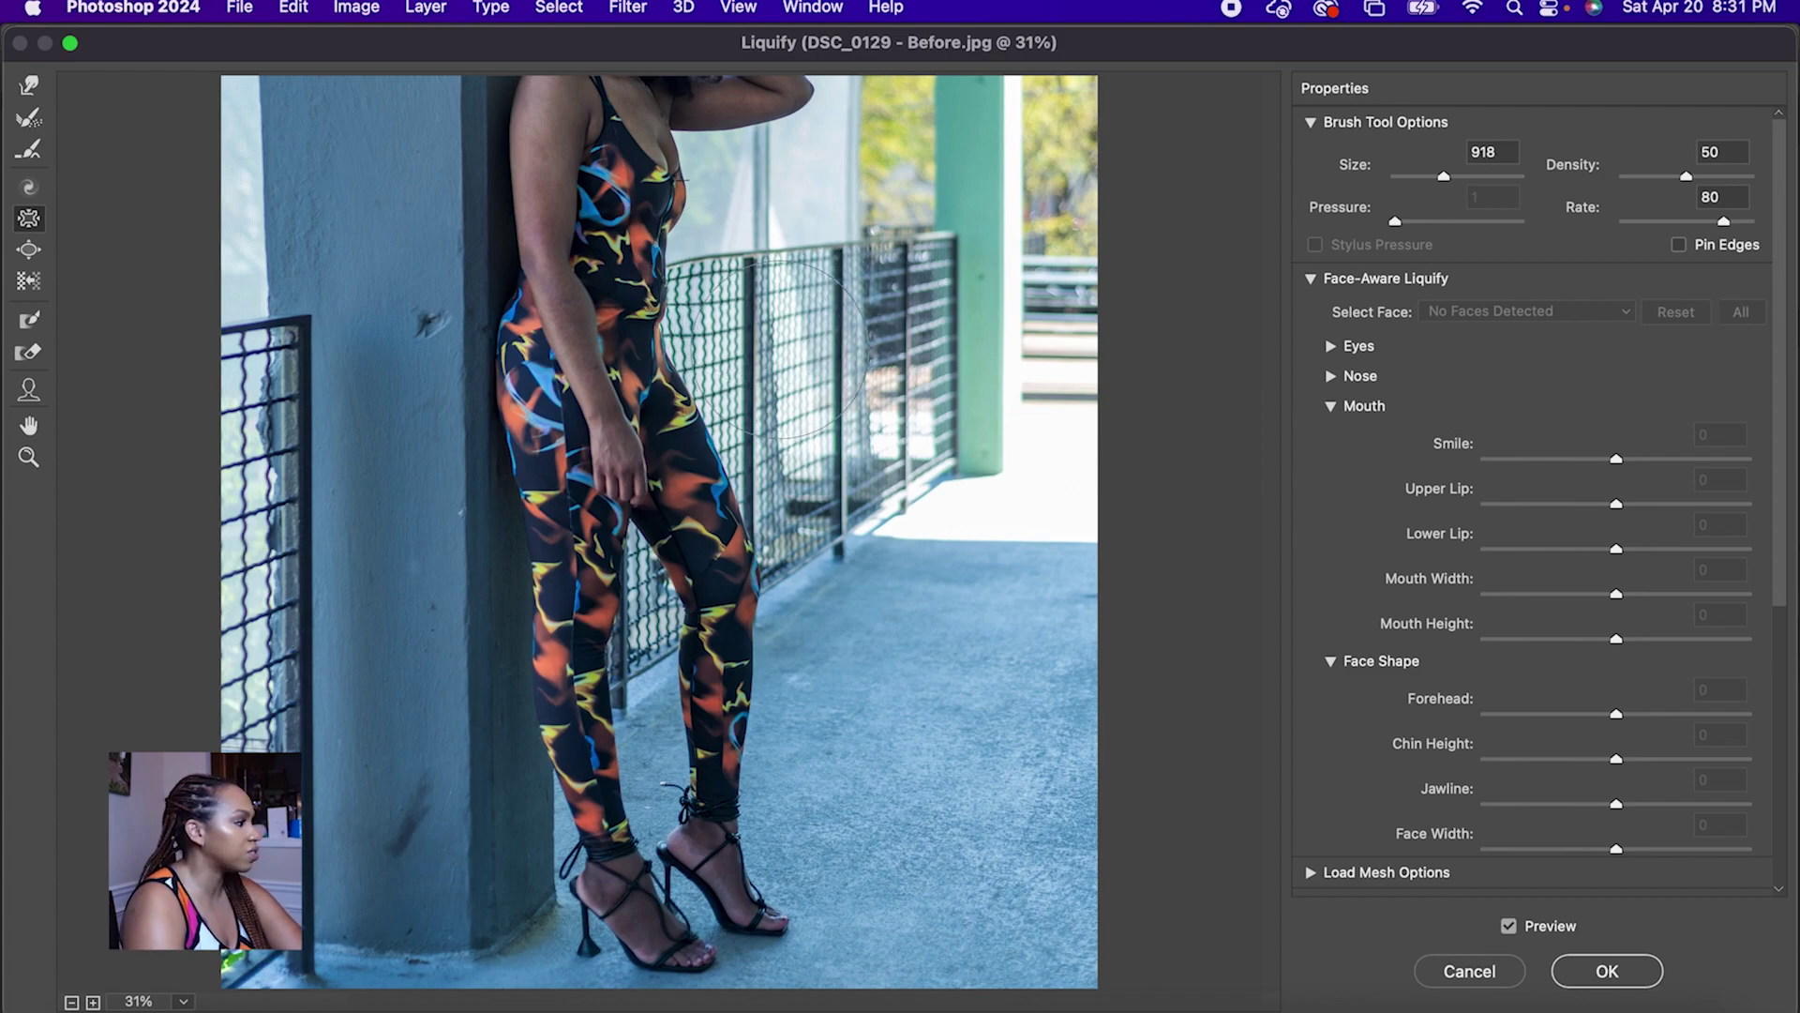
left_click(27, 120)
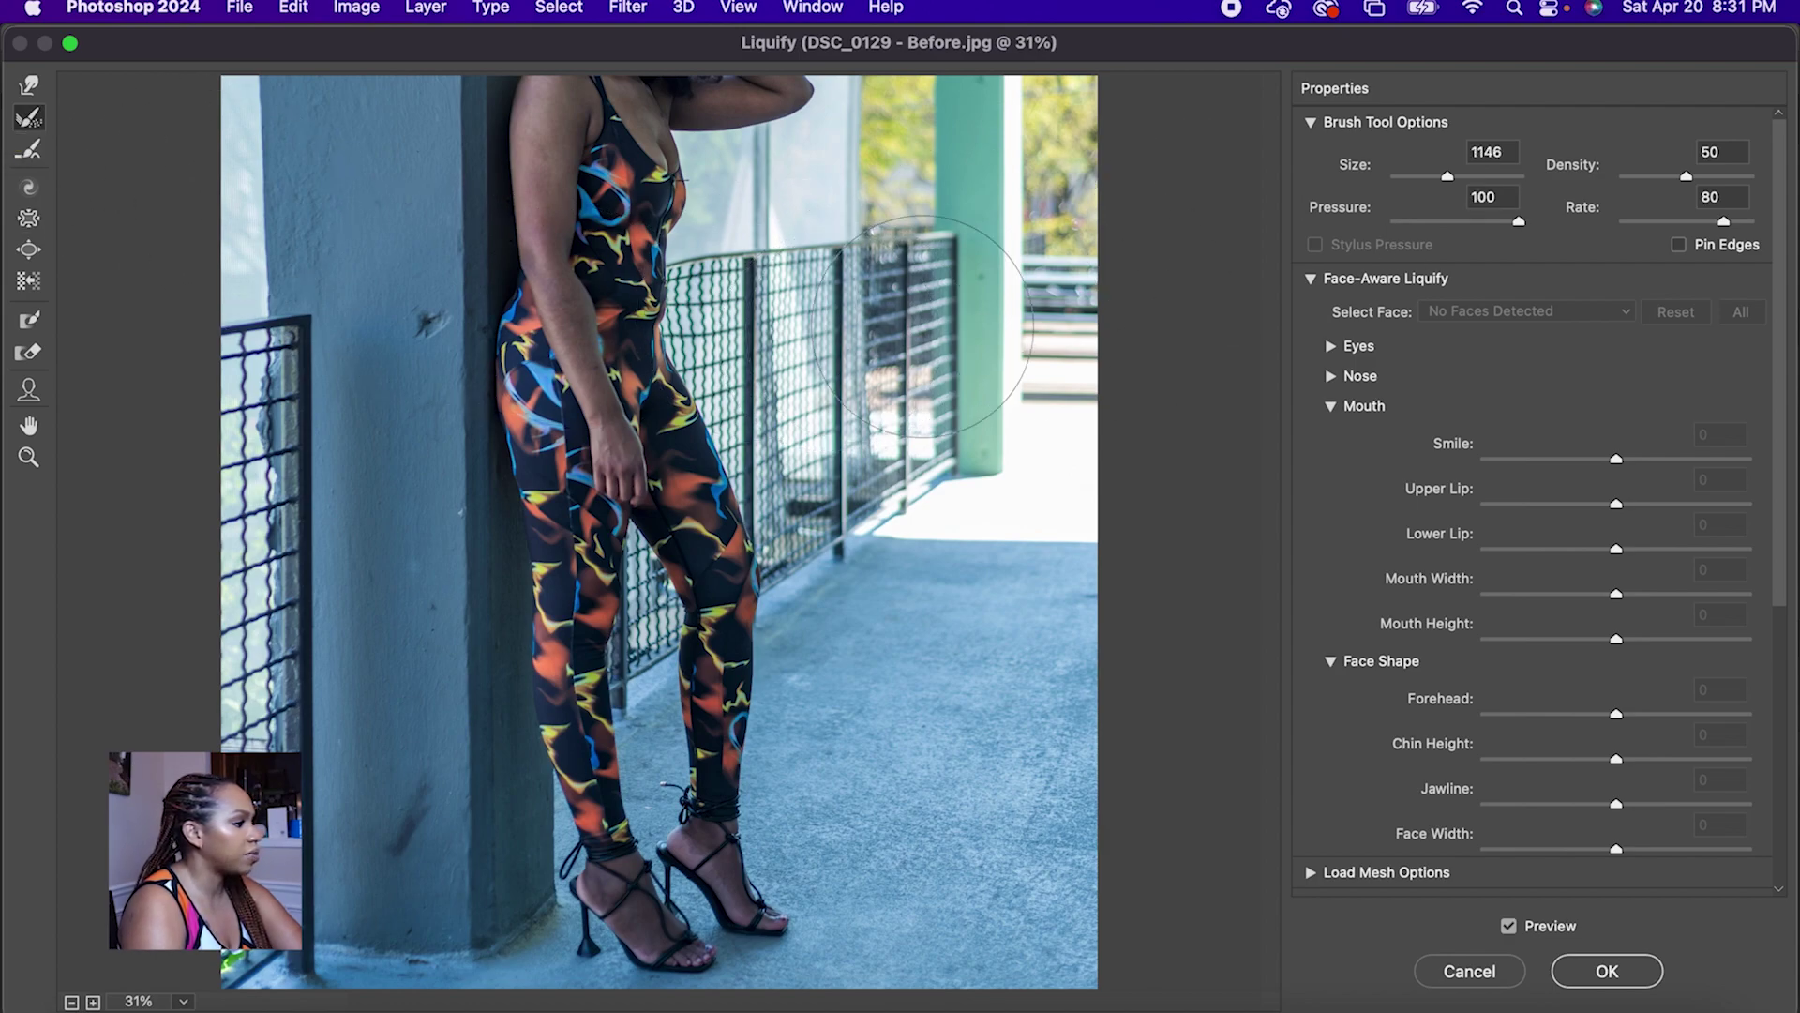
Step: Straighten the warped railing with the Reconstruct tool at size 189, then commit the Liquify edit
left_click_drag(1447, 177, 1410, 178)
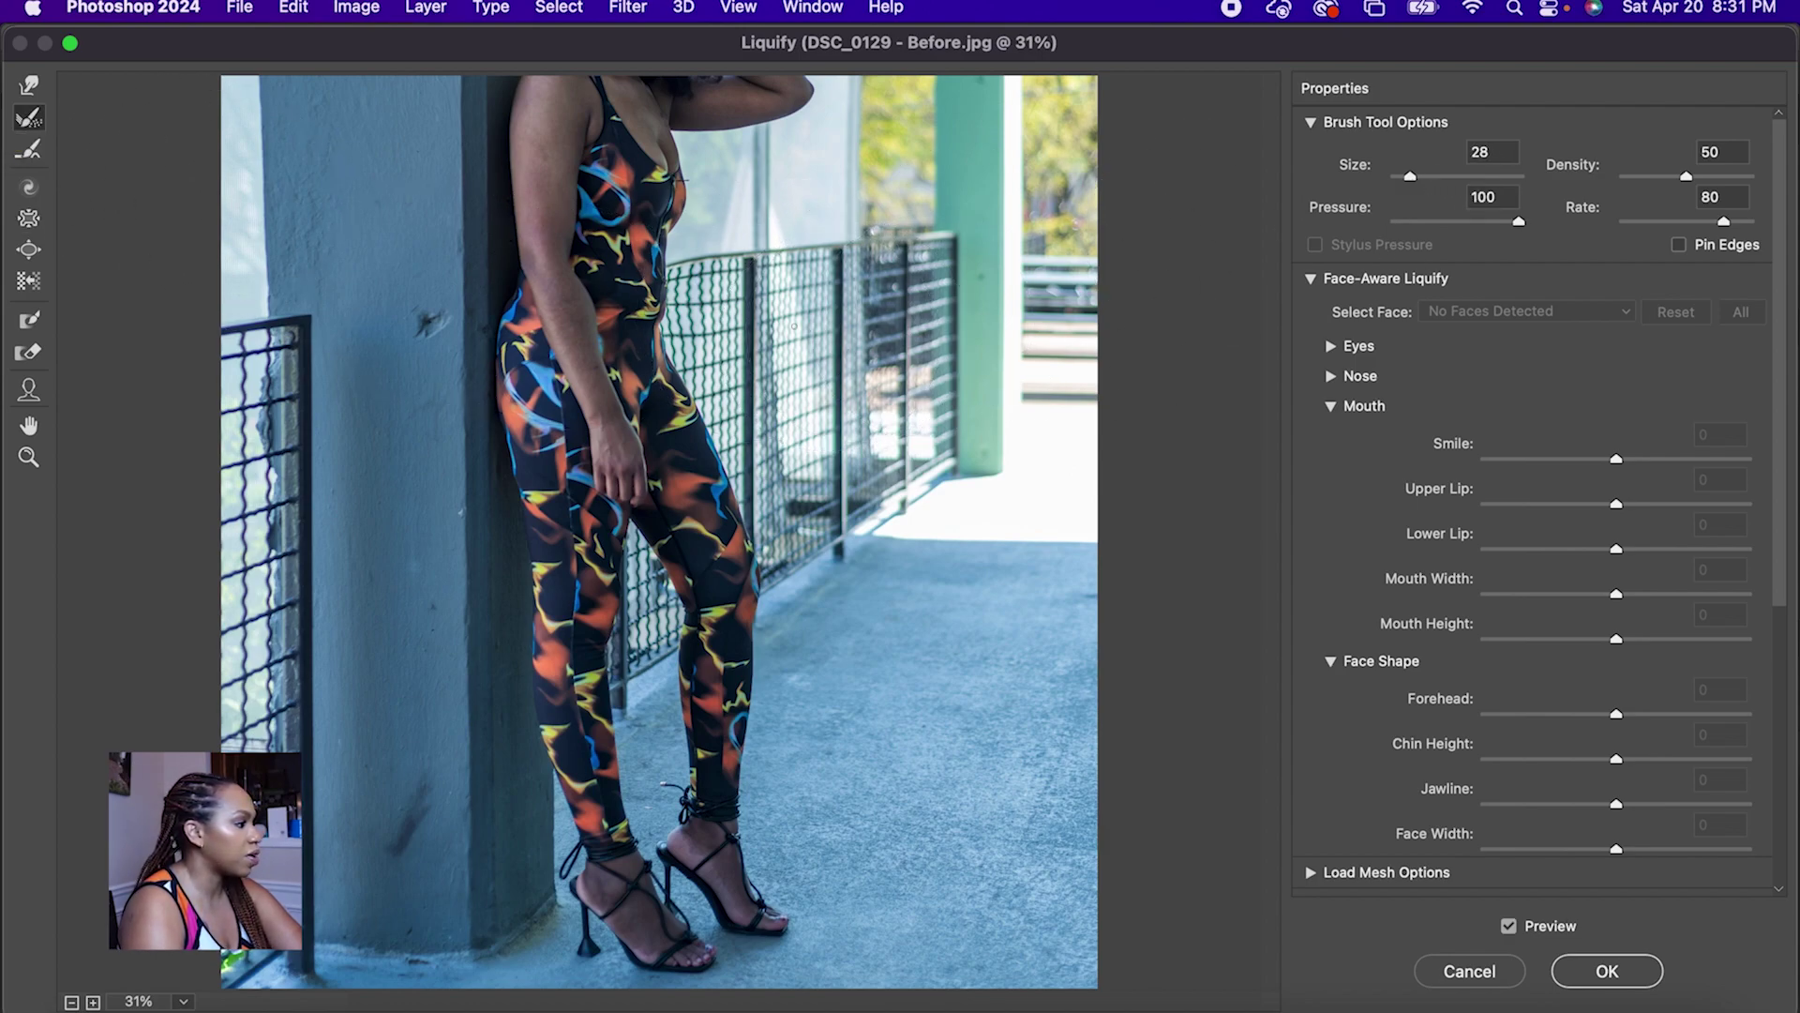
left_click_drag(1411, 180, 1425, 178)
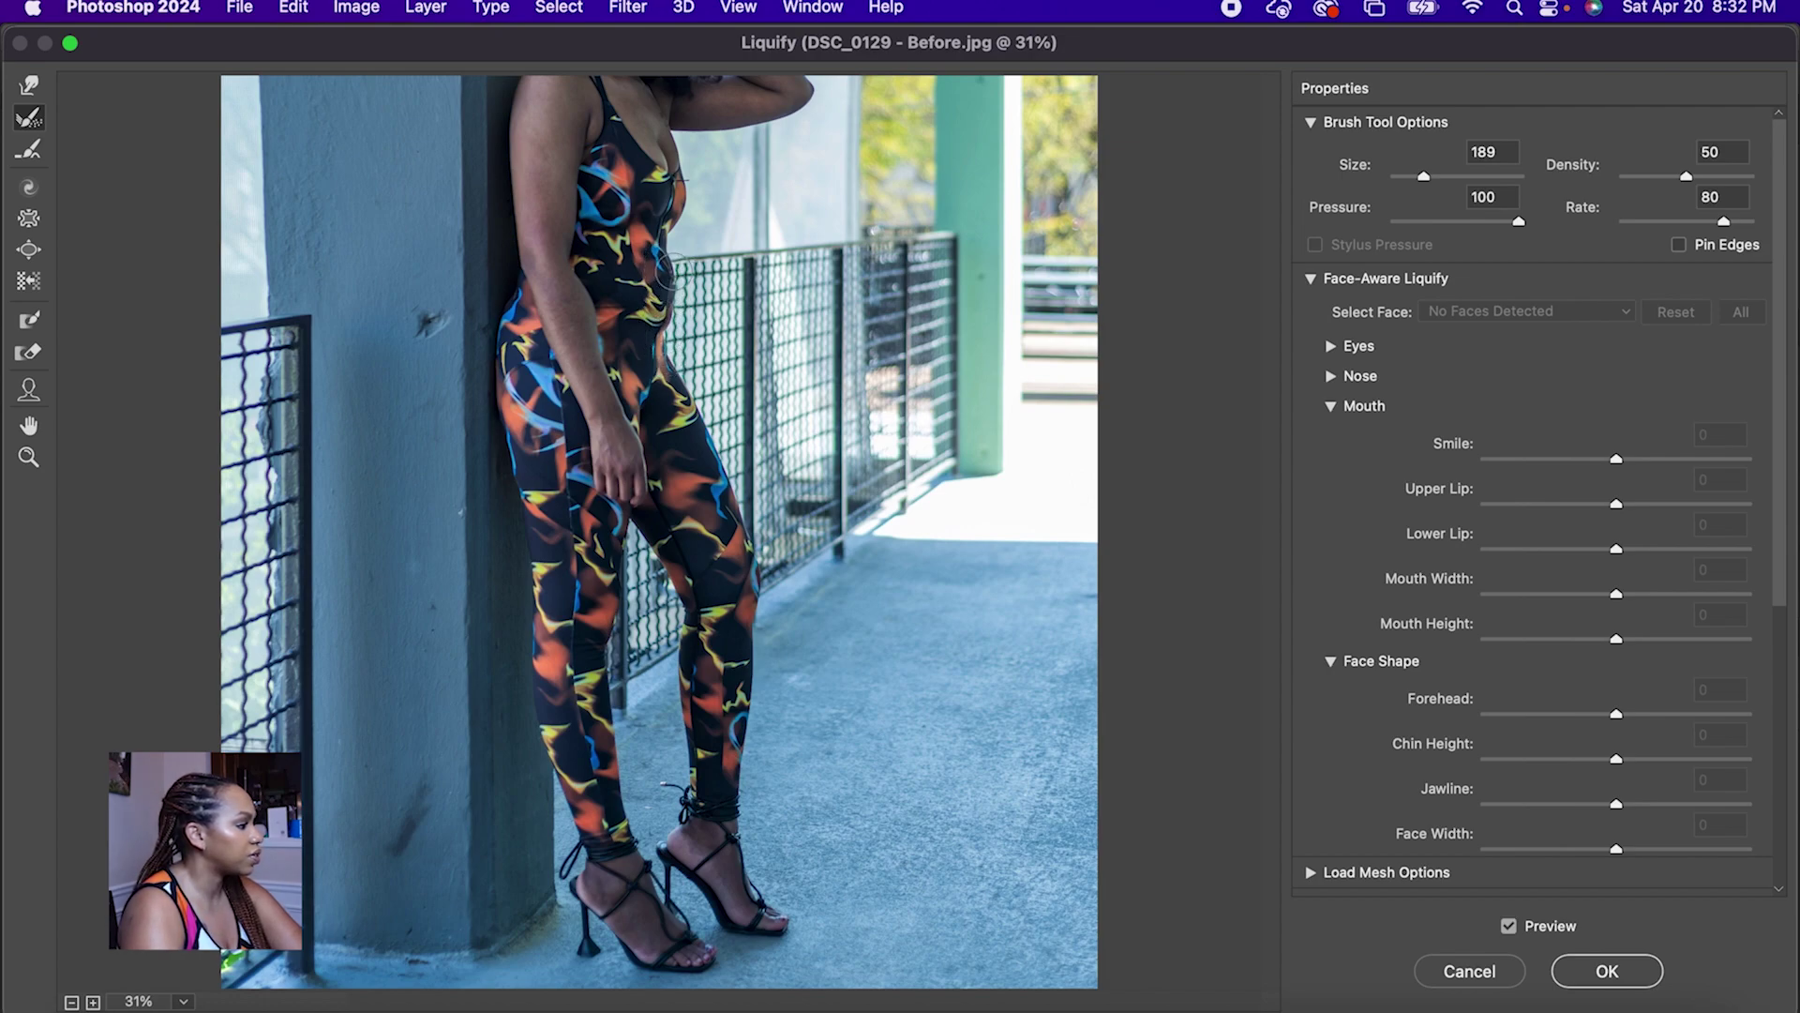
left_click(28, 218)
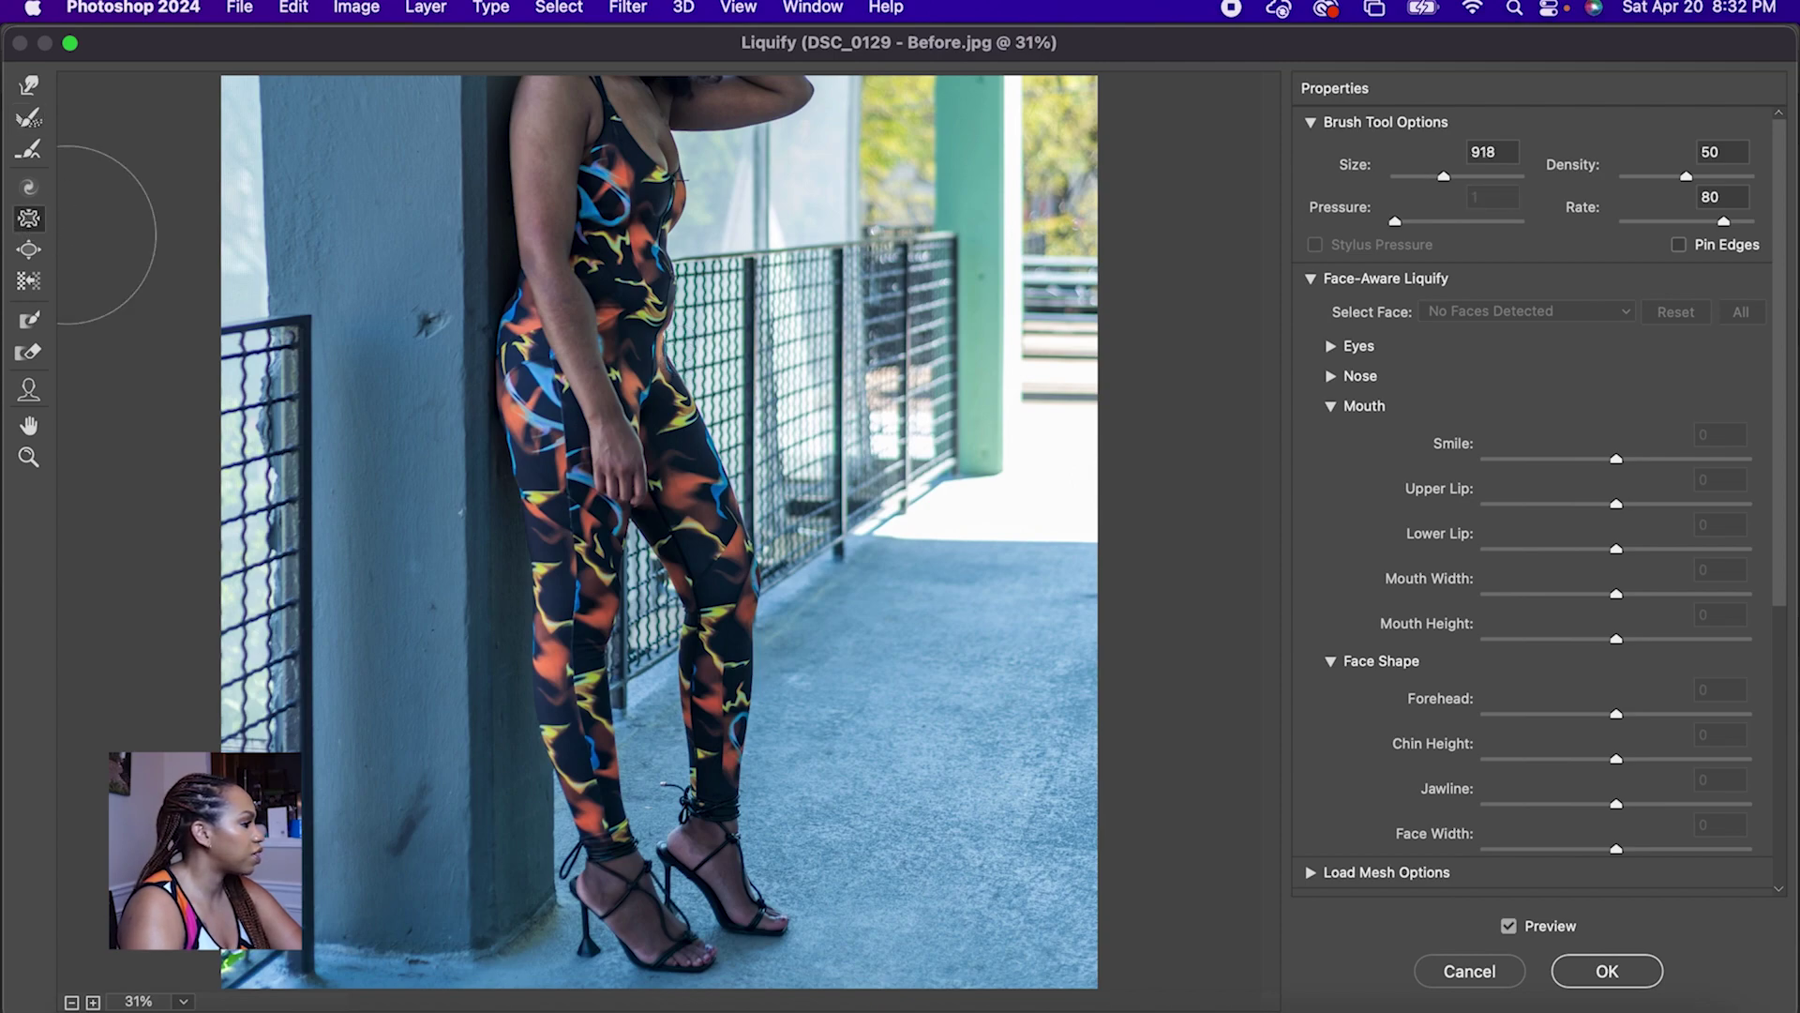
left_click_drag(1443, 180, 1428, 192)
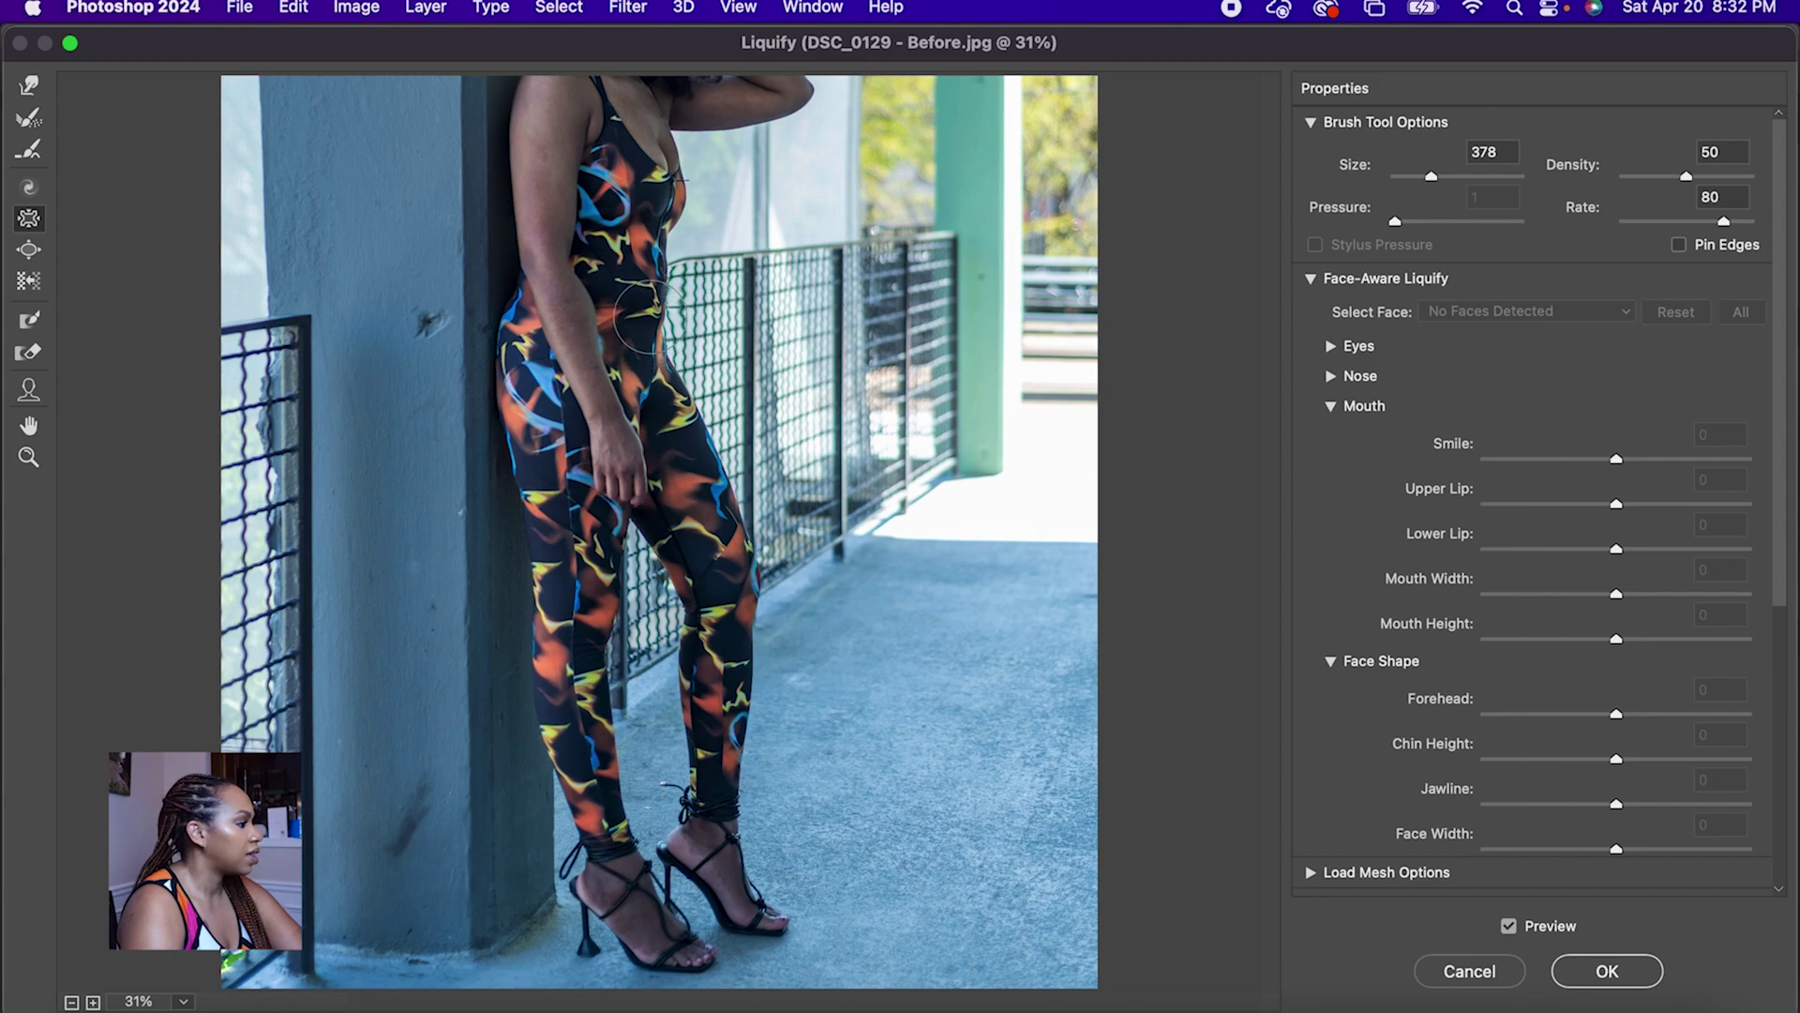
left_click(35, 126)
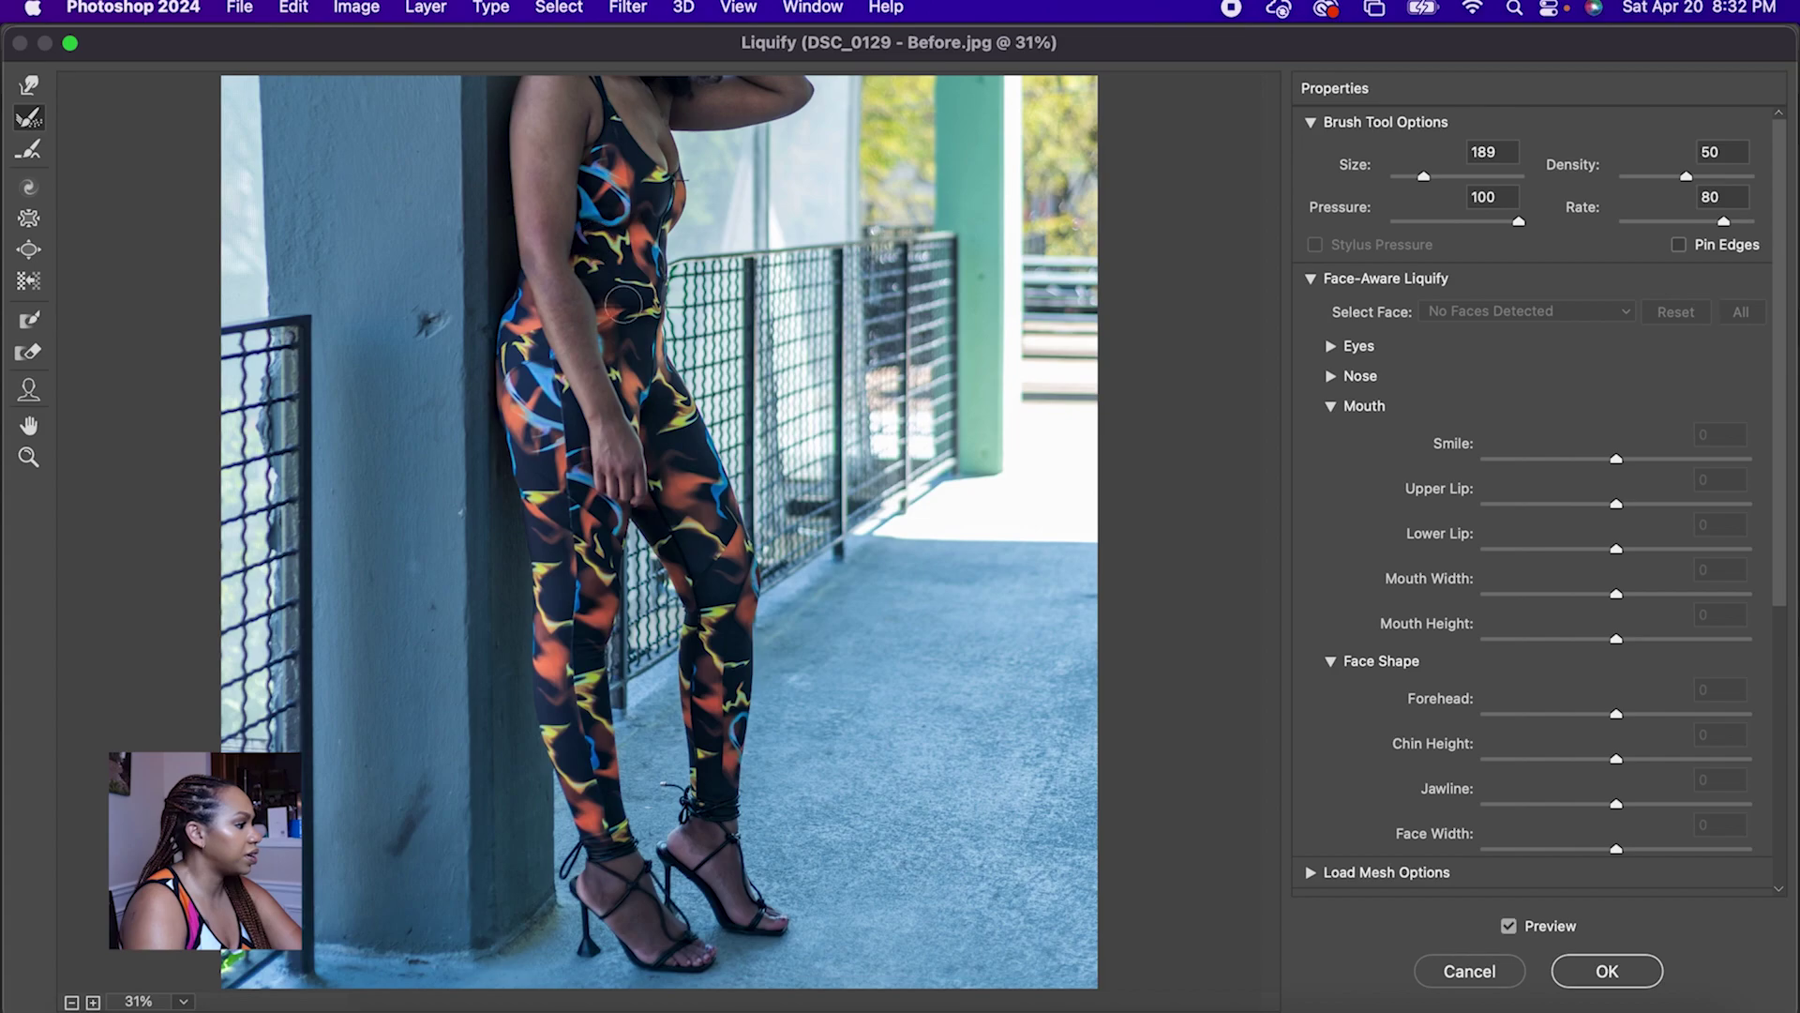
left_click(1607, 971)
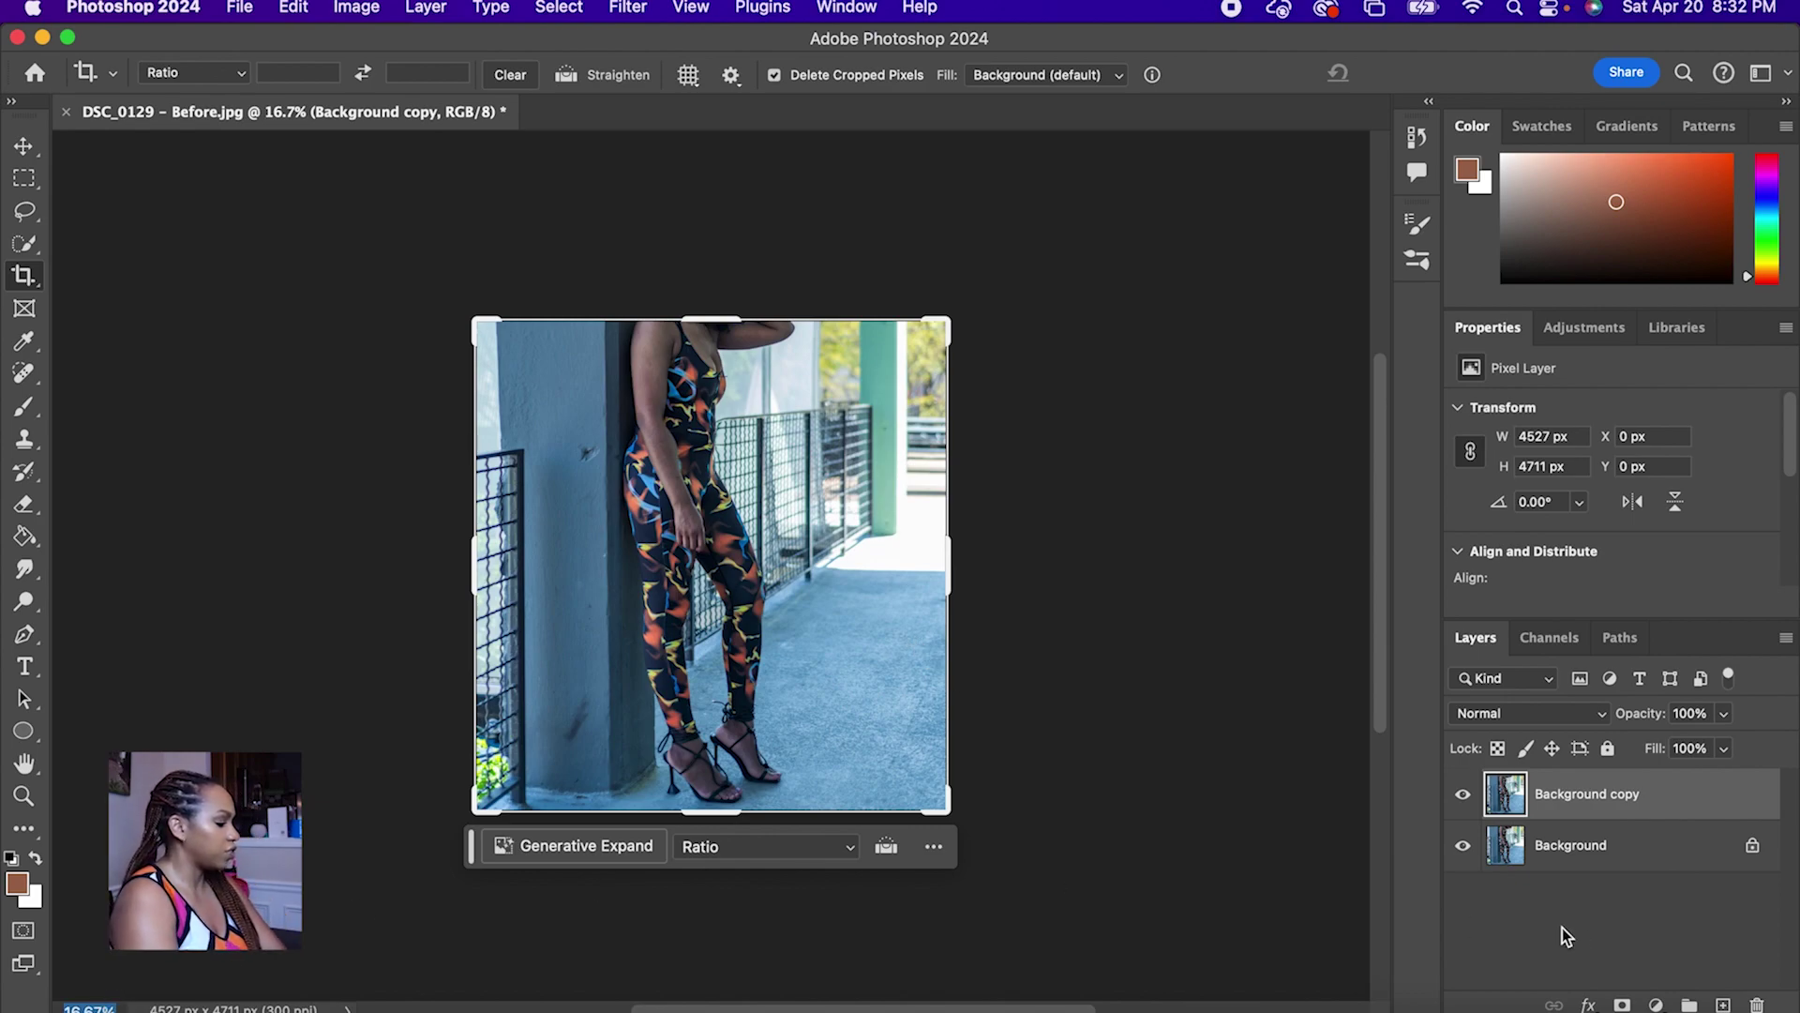
Step: Zoom to 50% and toggle the Background copy's visibility to compare the slimmed waist with the original
key("super+equal")
key("super+equal")
key("super+equal")
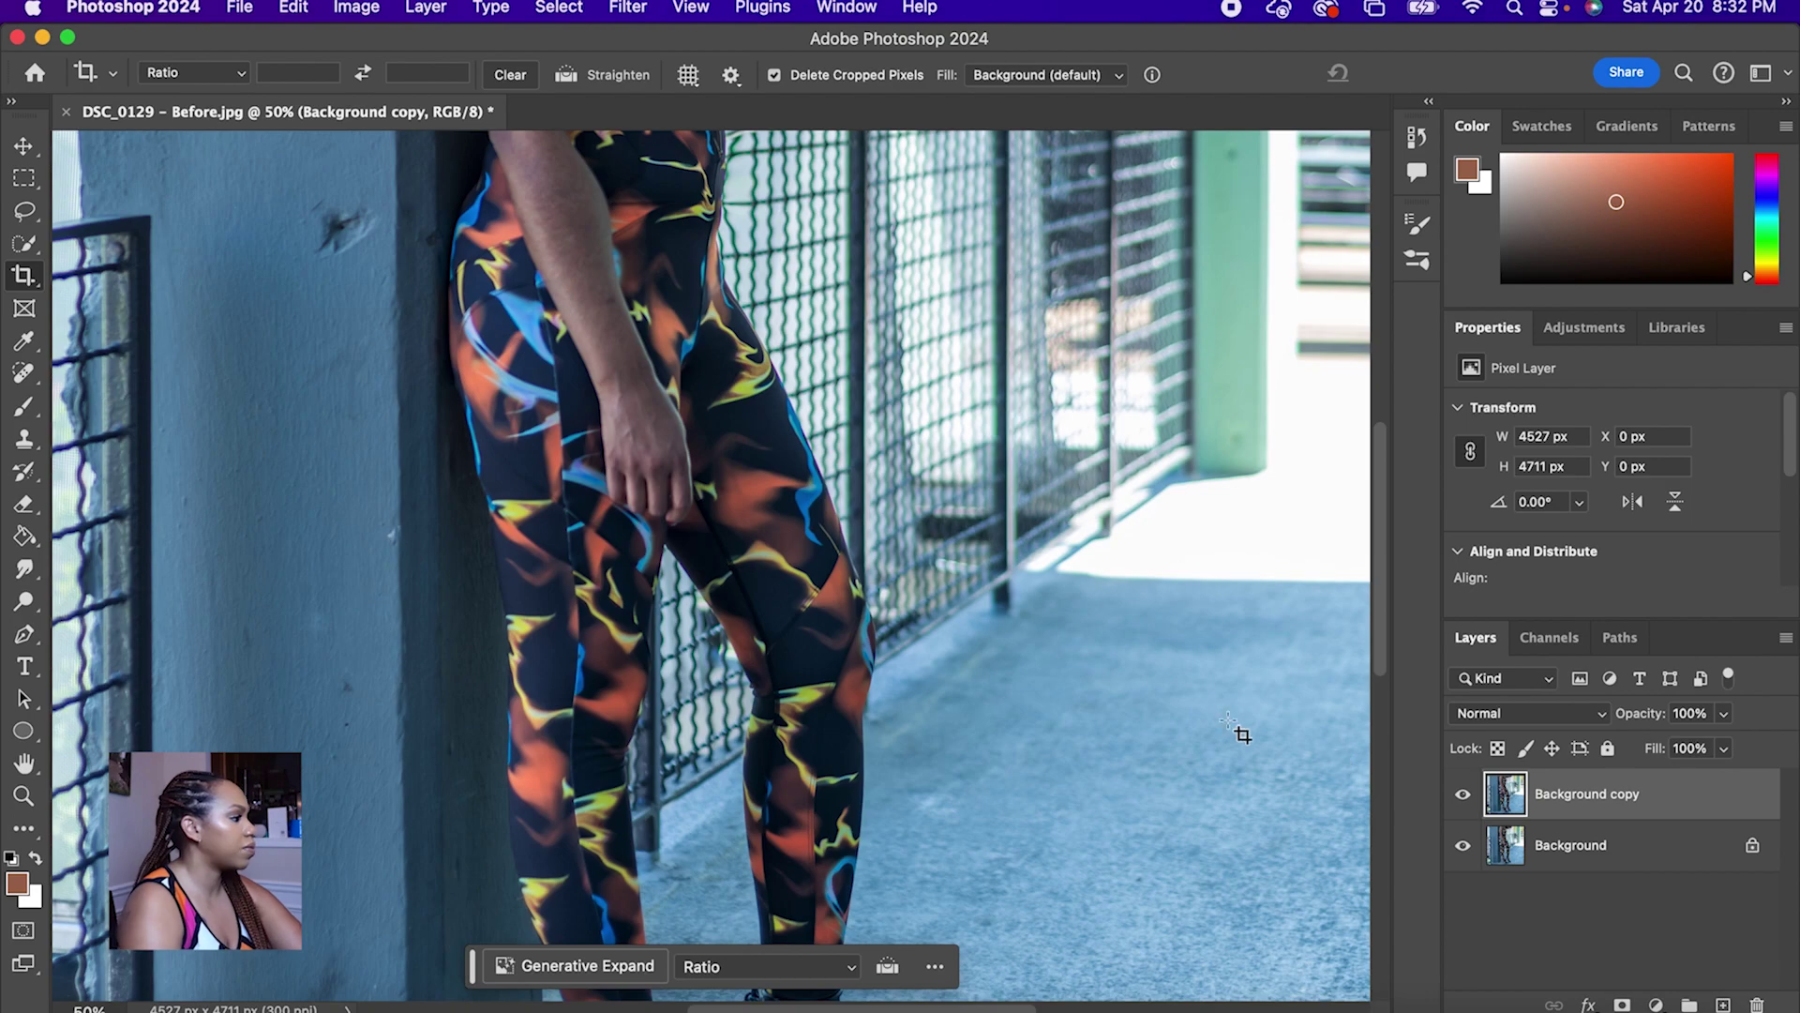
scroll(1228, 731, "down", 5)
scroll(1210, 729, "up", 8)
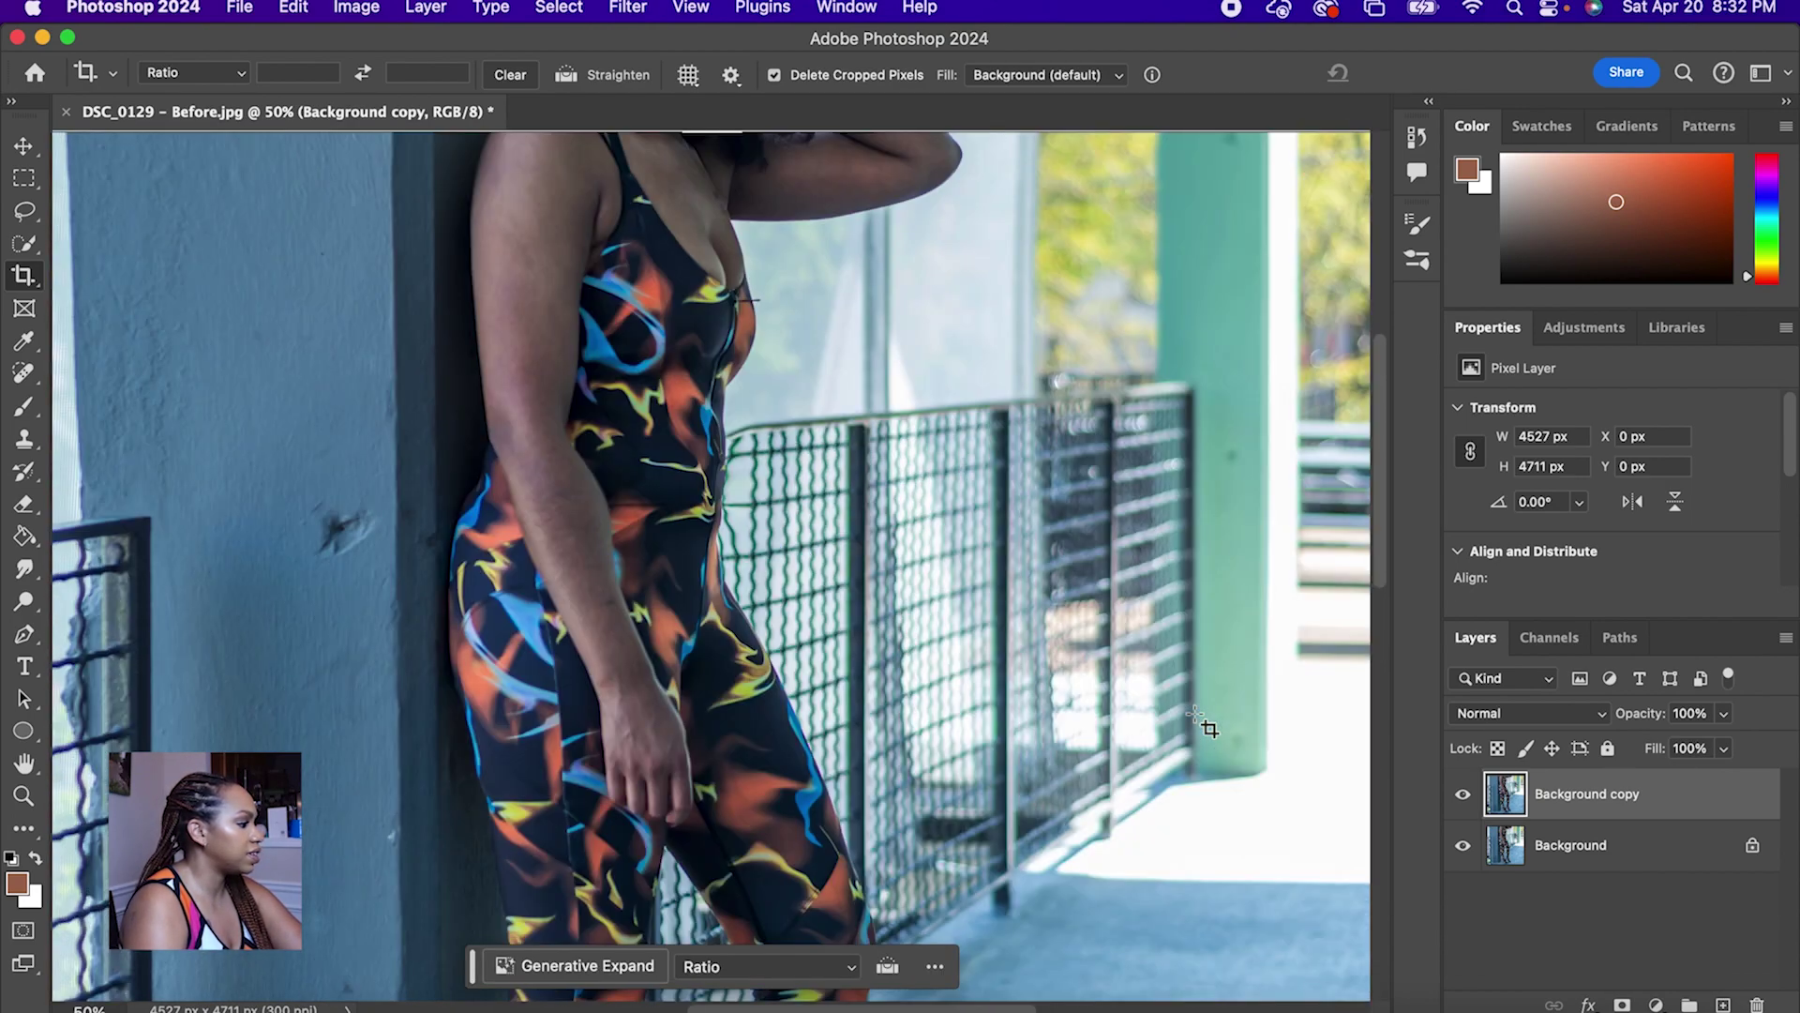
scroll(1210, 728, "down", 1)
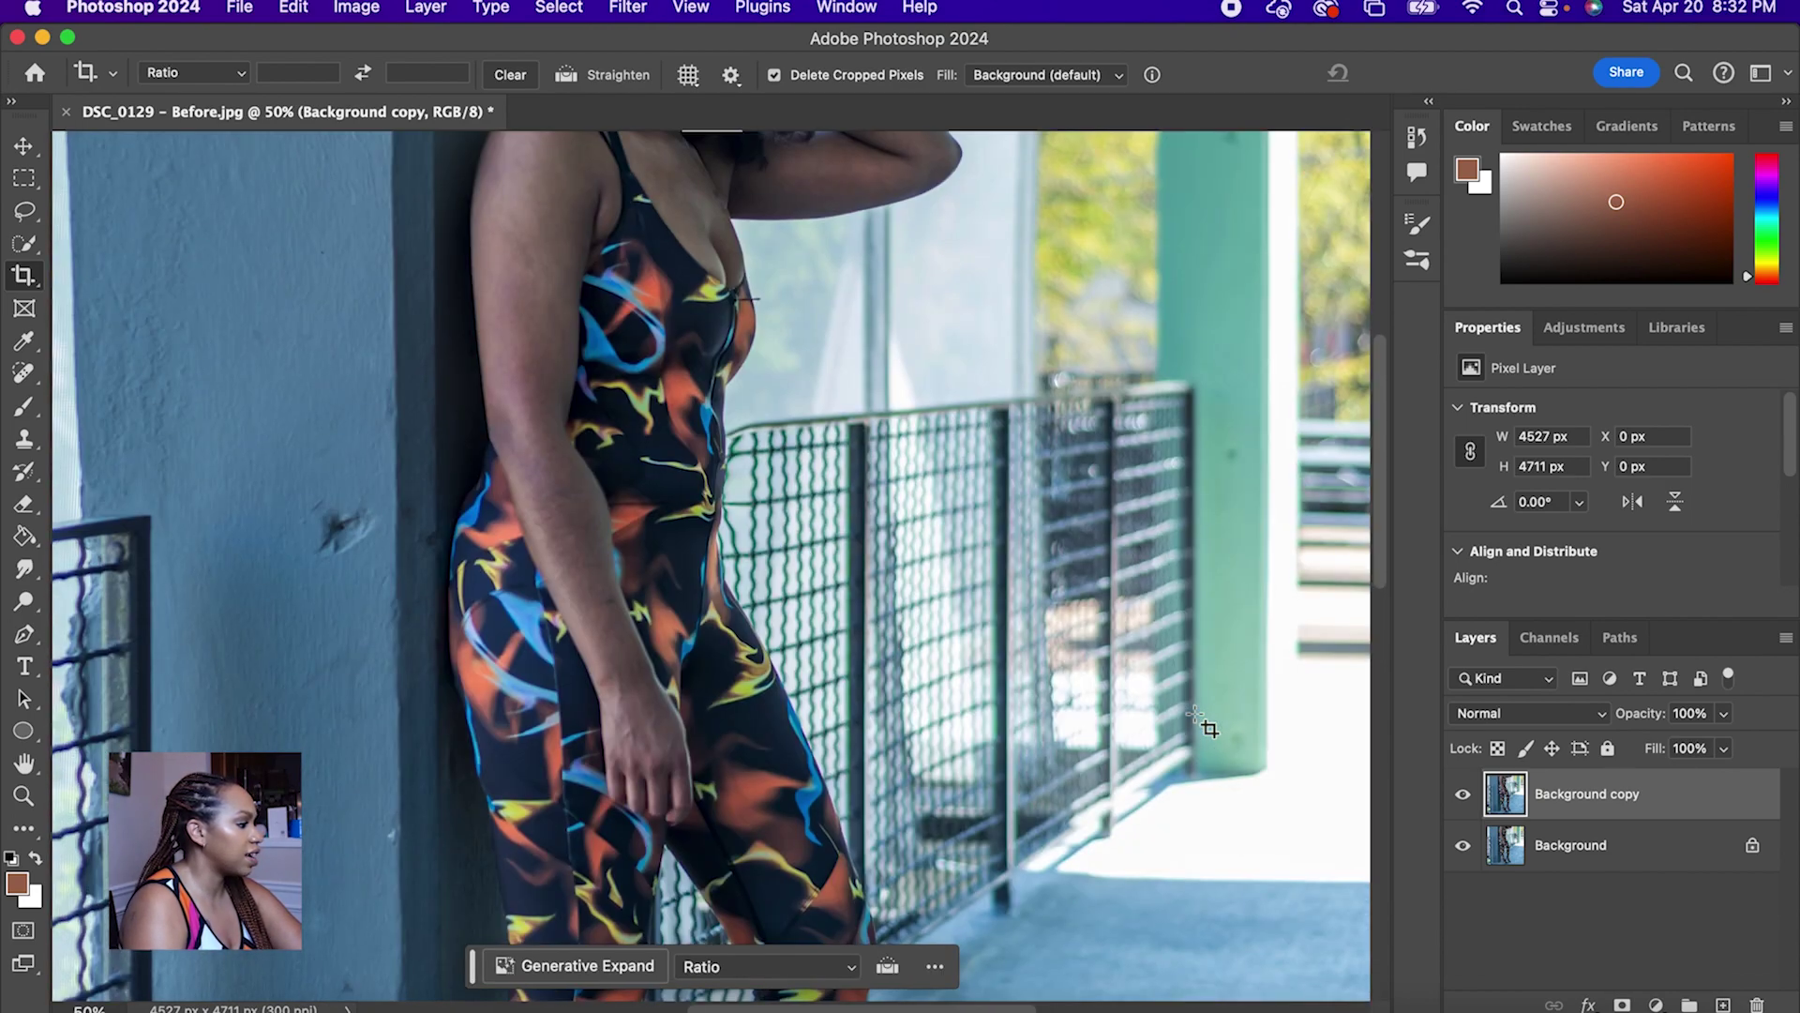
left_click(1463, 794)
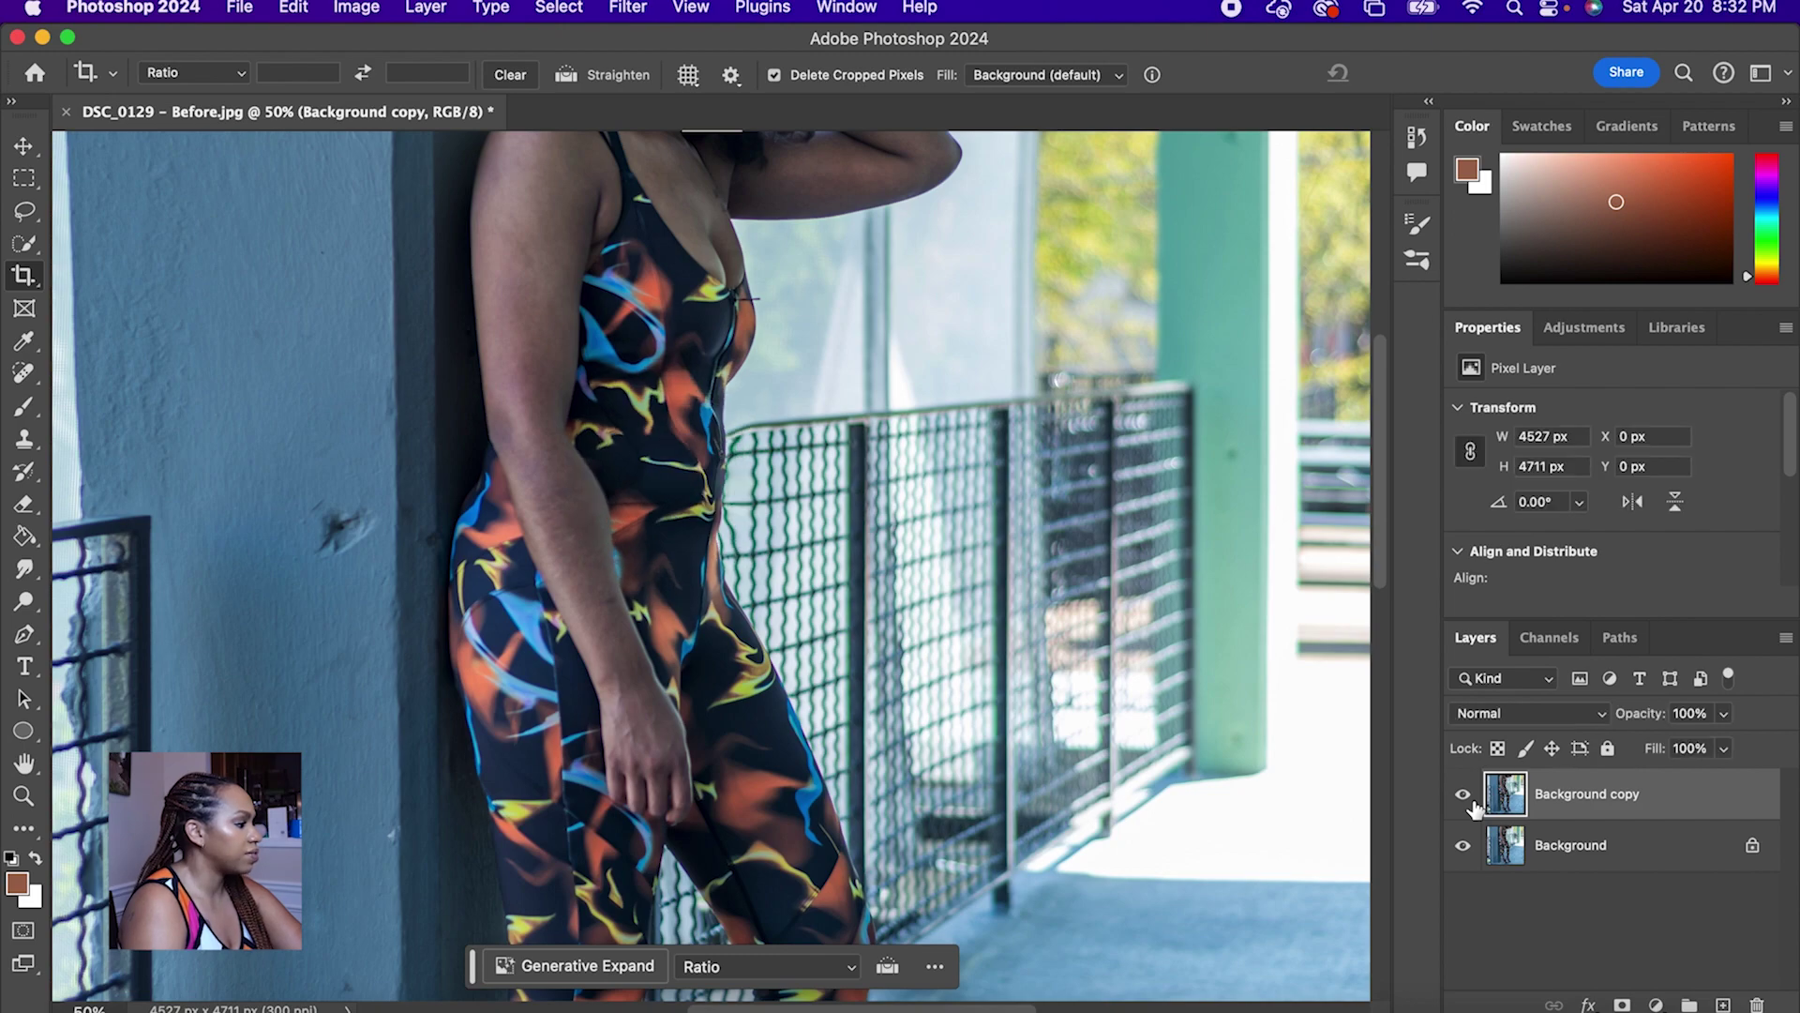
left_click(1470, 799)
left_click(1473, 803)
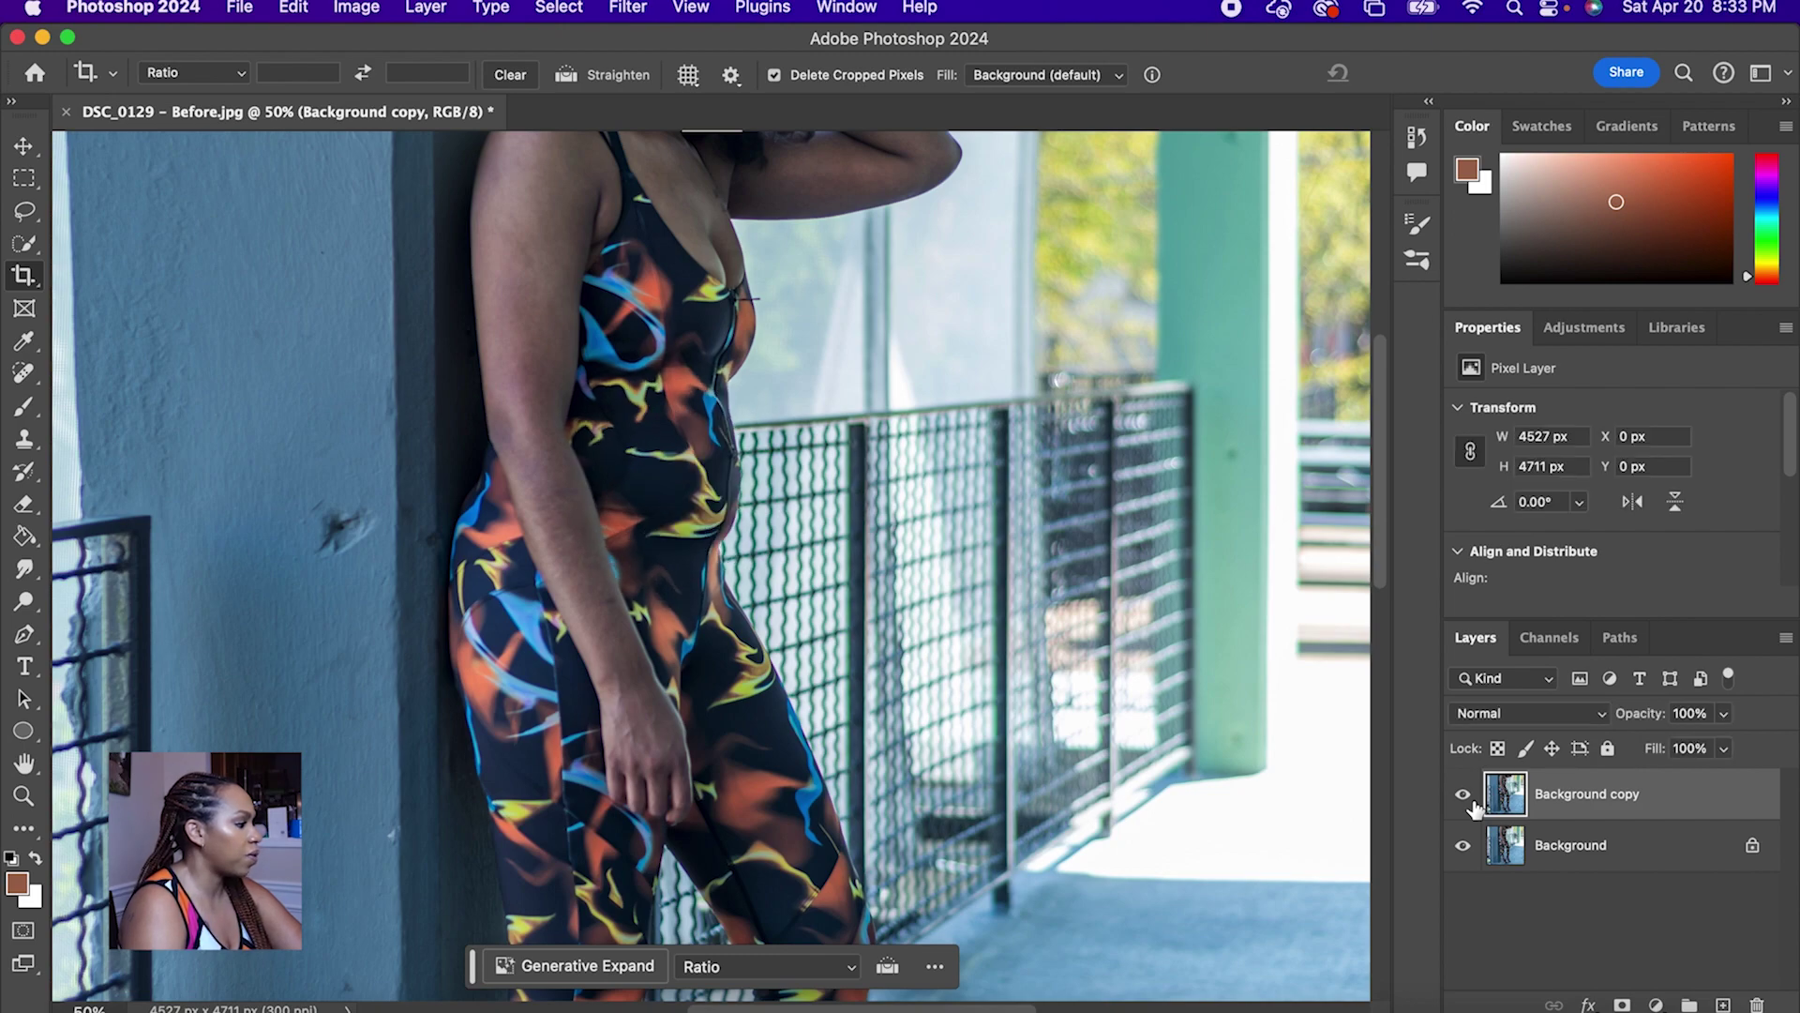
left_click(1474, 804)
left_click(1474, 805)
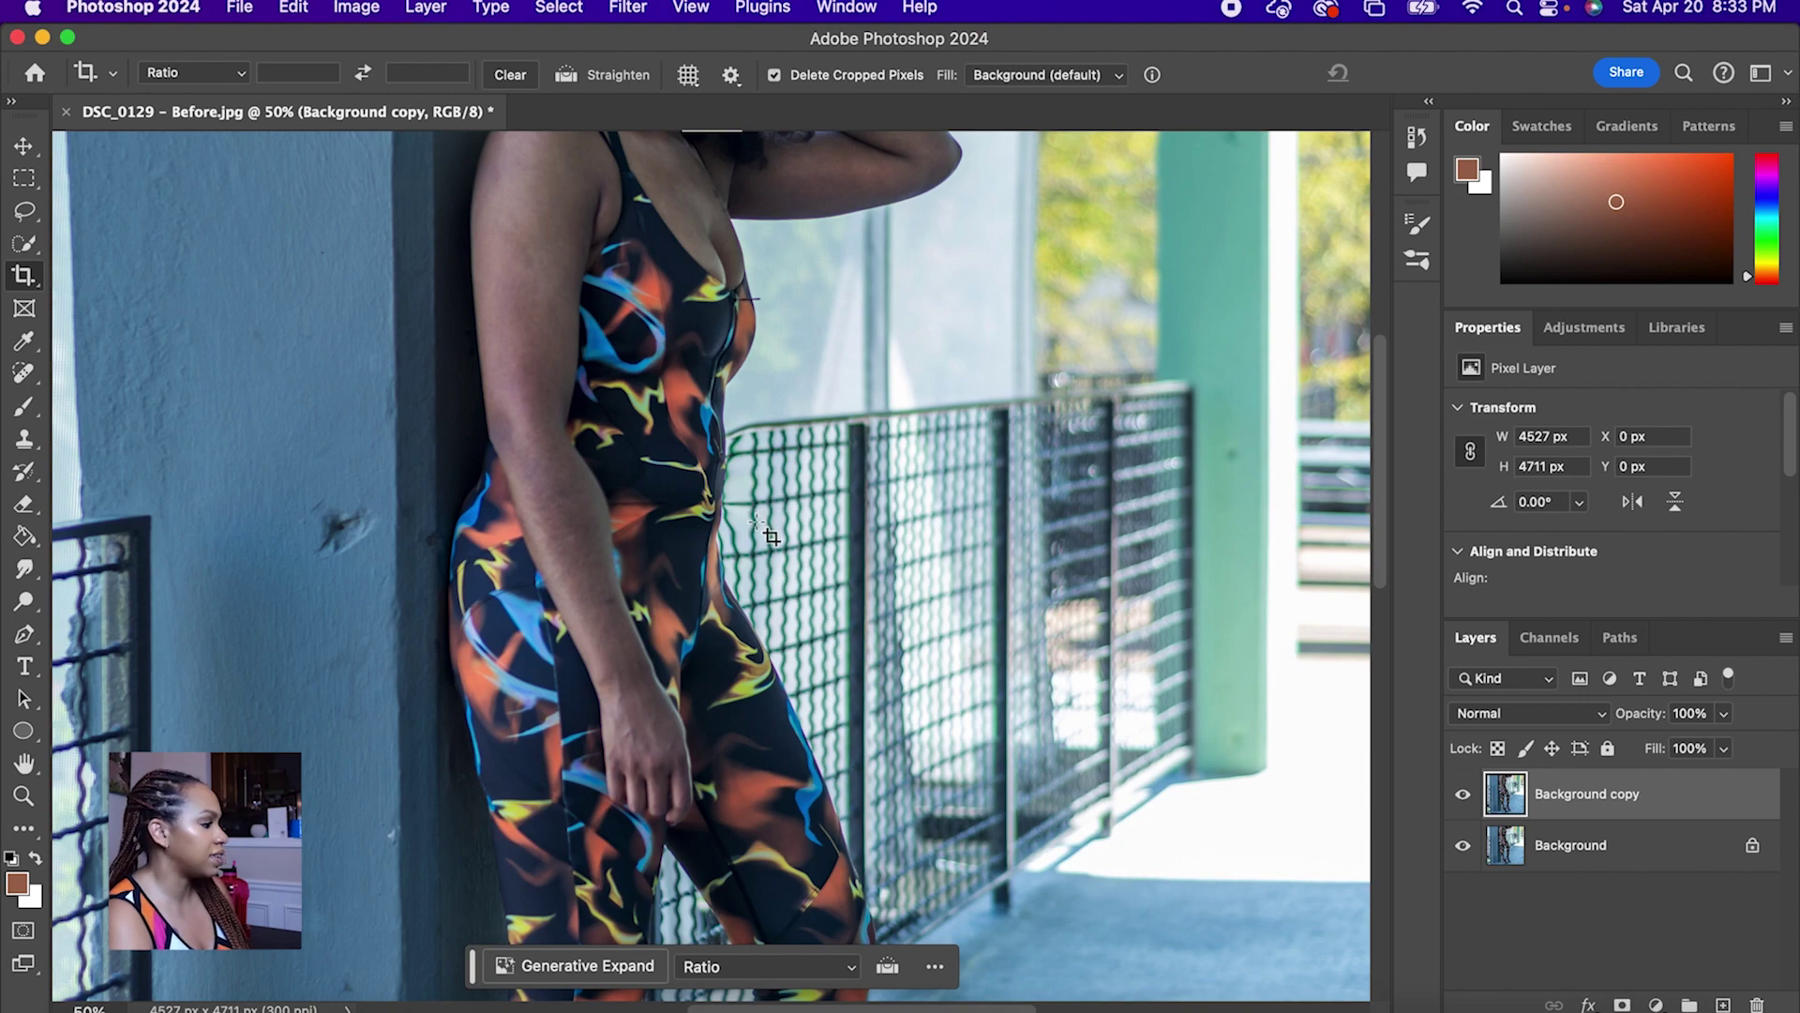
left_click(1462, 797)
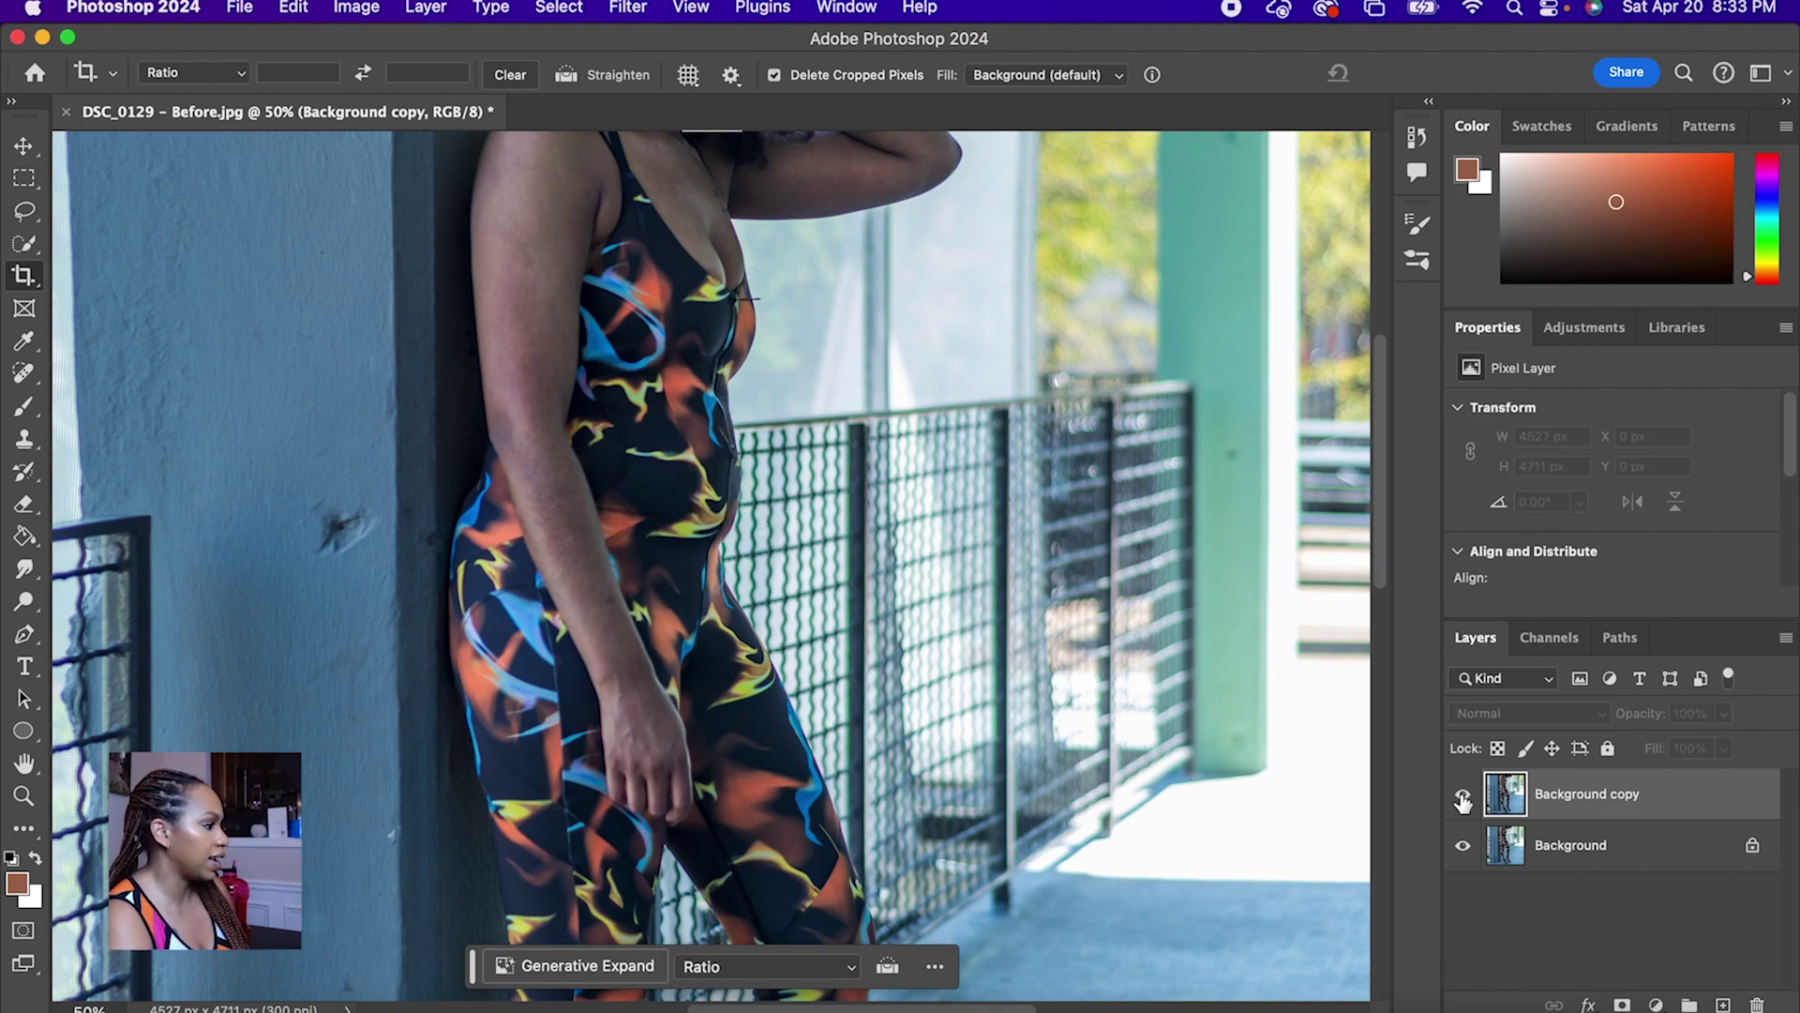
left_click(1462, 797)
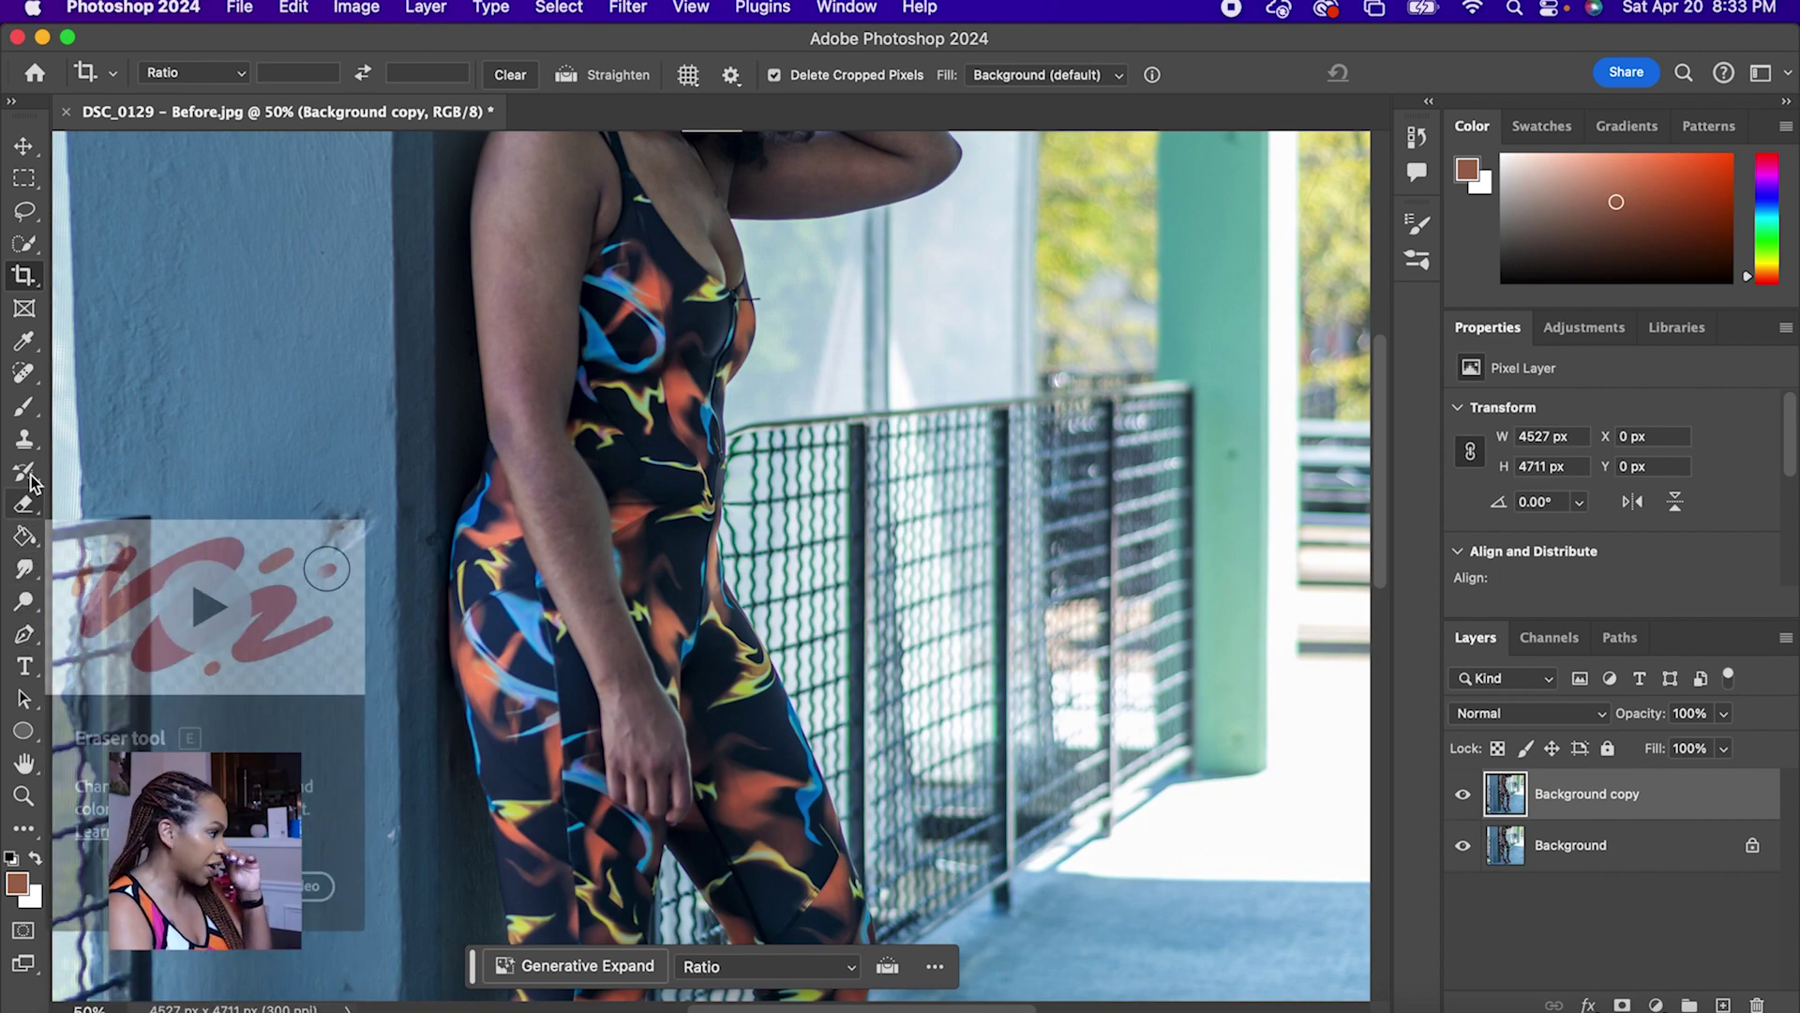
left_click(25, 439)
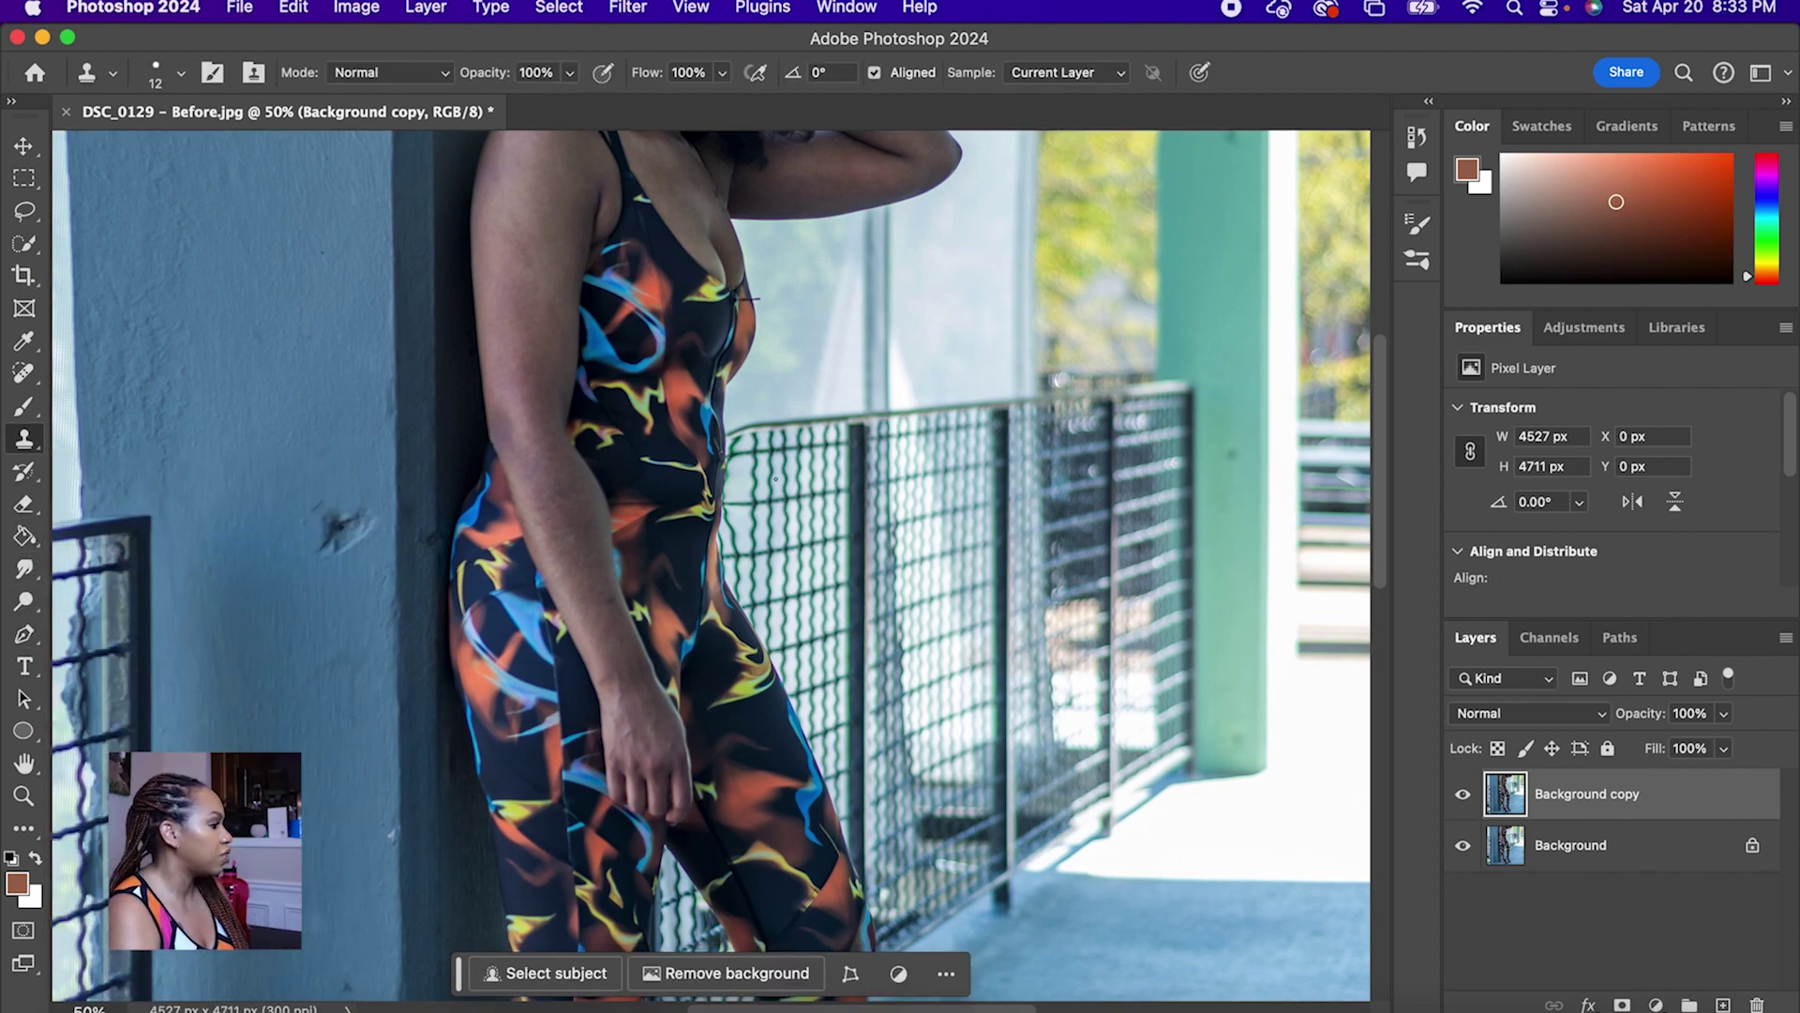
Step: Set the Clone Stamp brush to 81 px and zoom to 200%
left_click(185, 78)
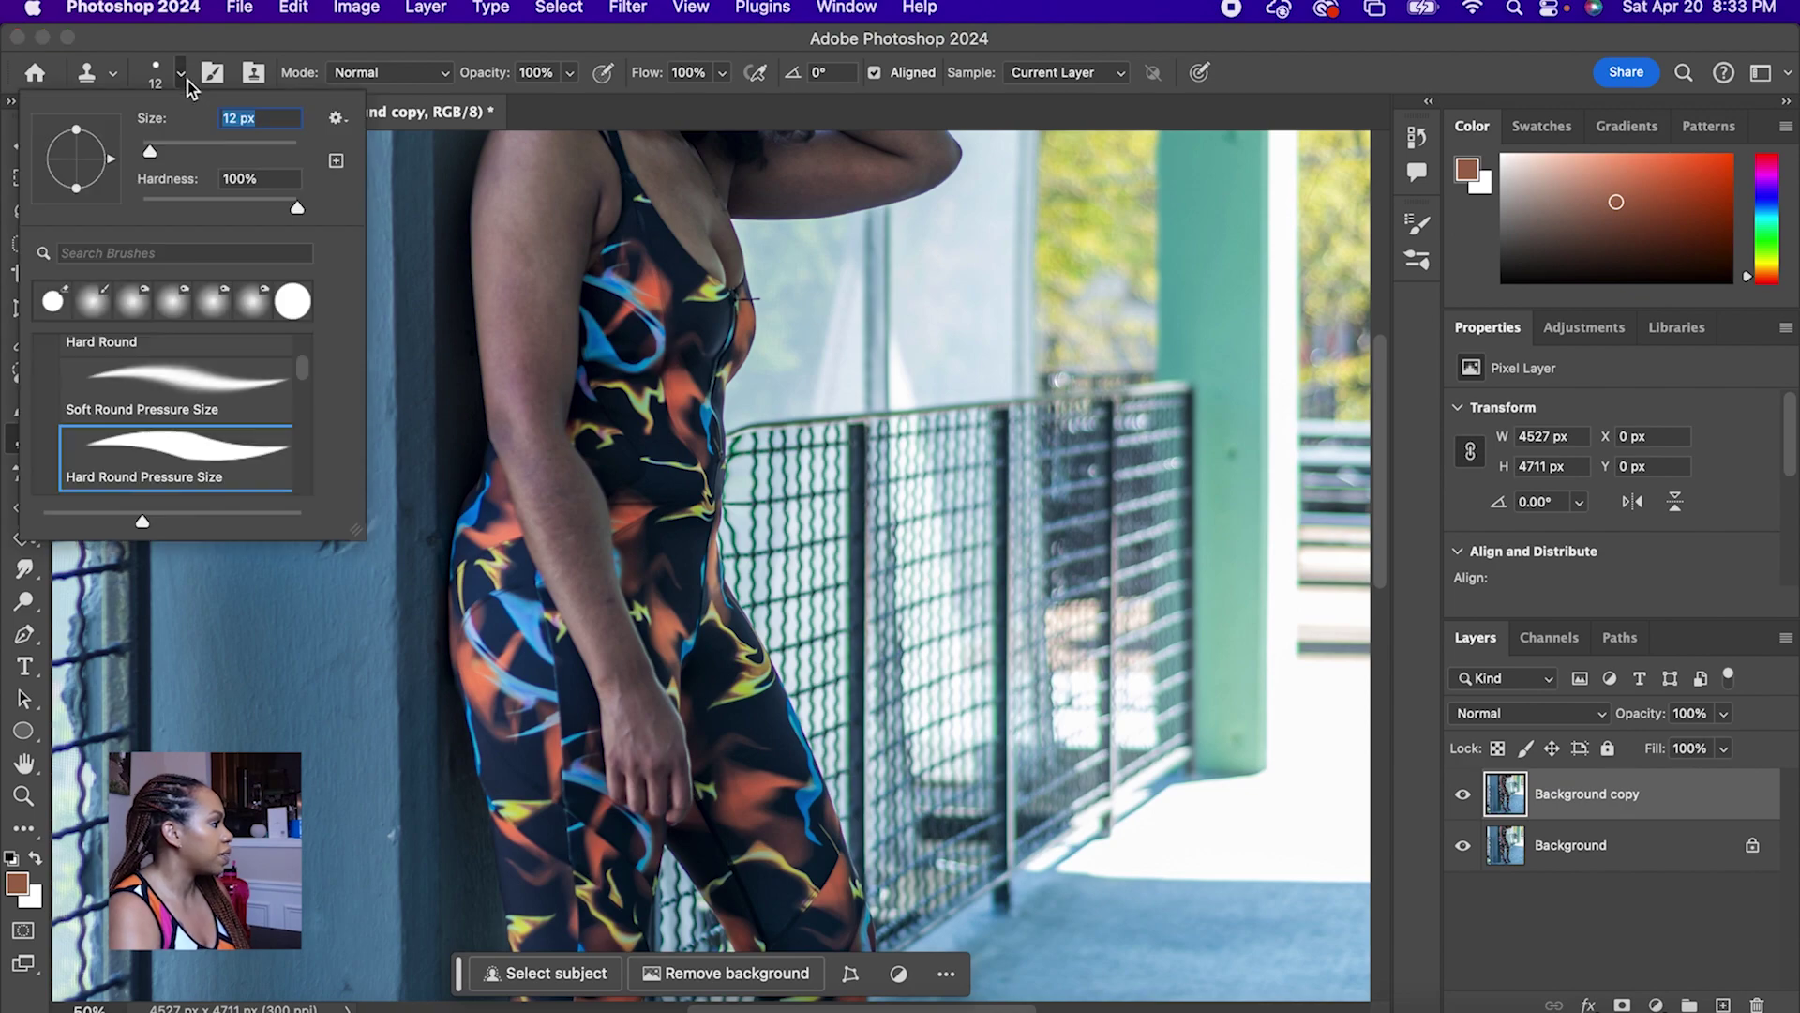
left_click_drag(154, 154, 176, 159)
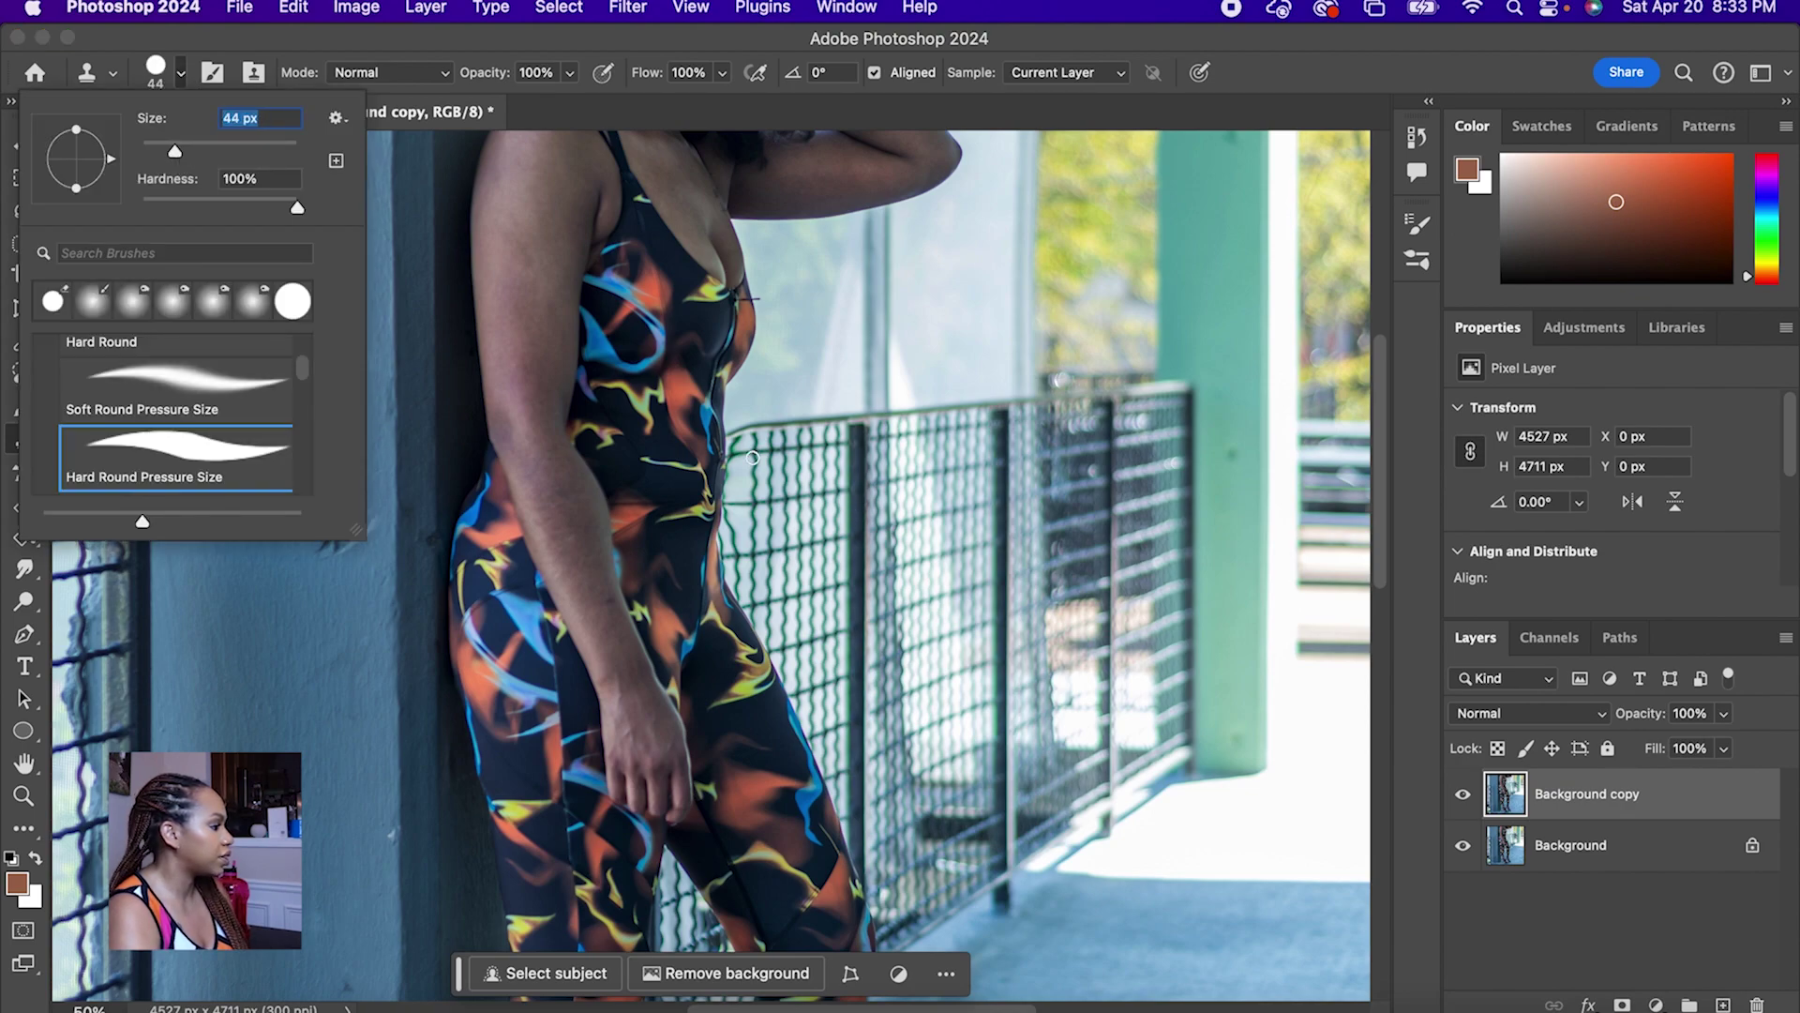
left_click_drag(169, 148, 199, 155)
left_click(94, 1006)
type("2")
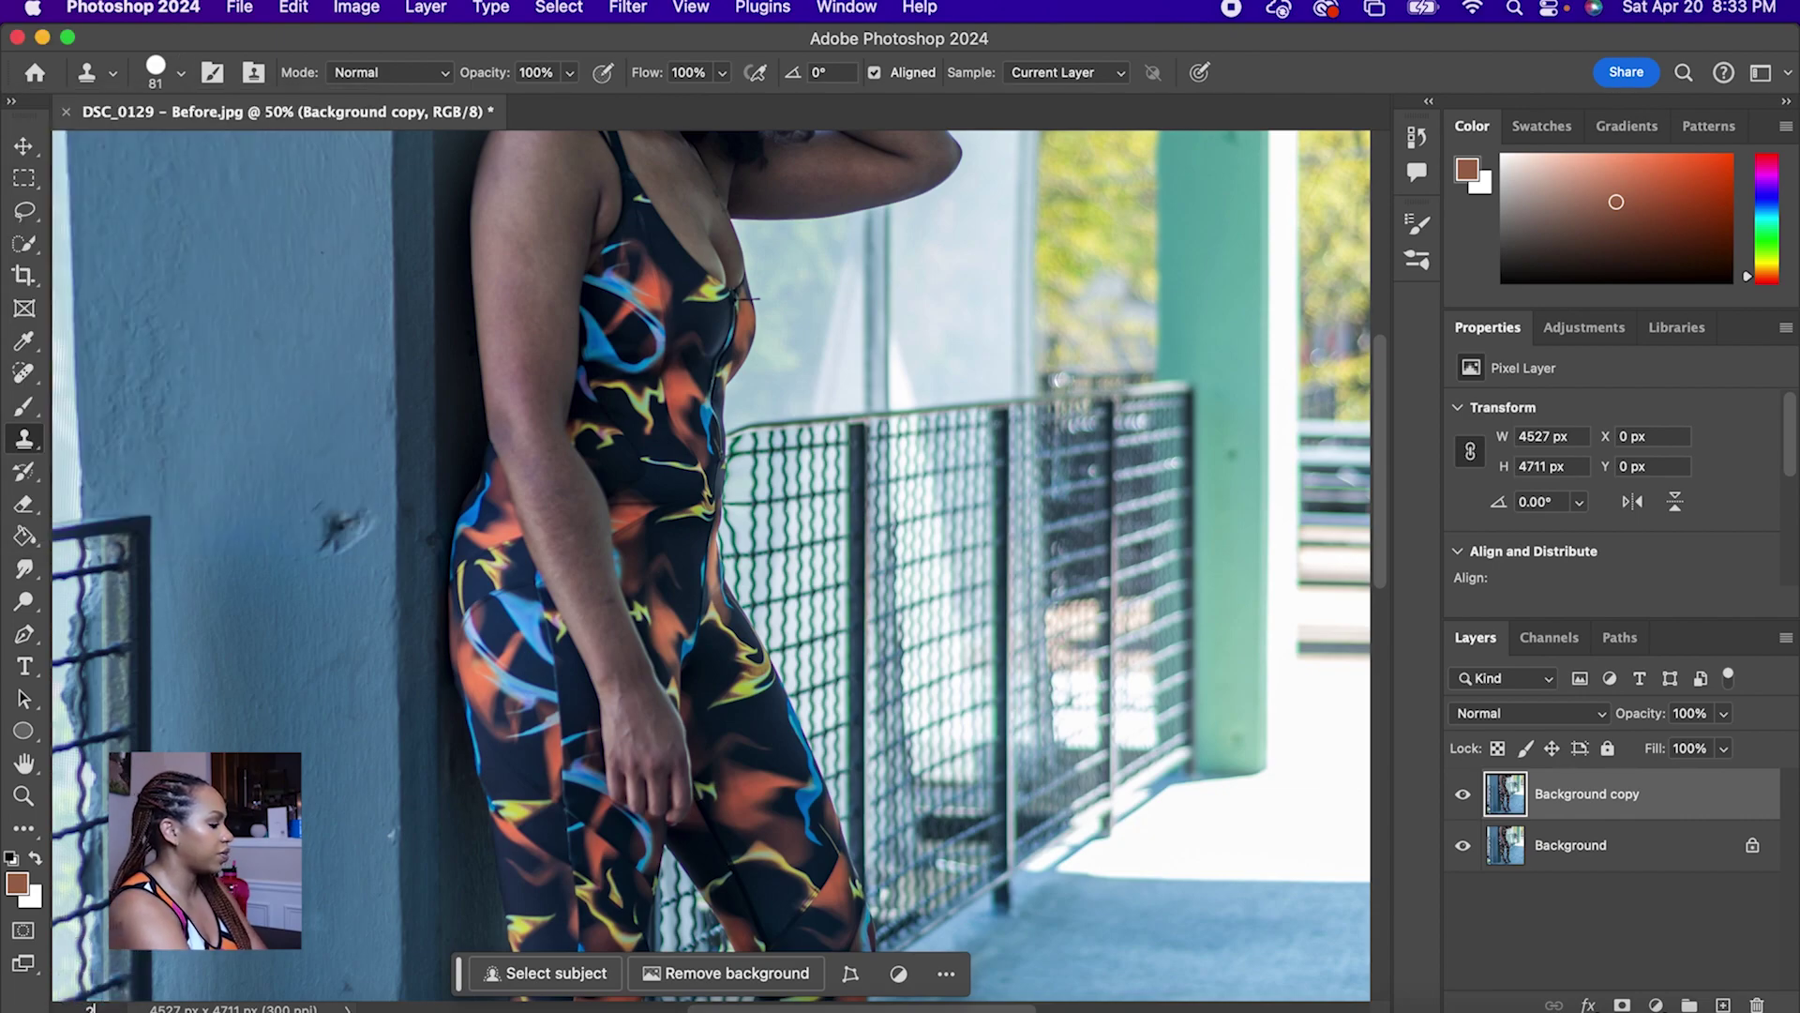
type("00")
key("Return")
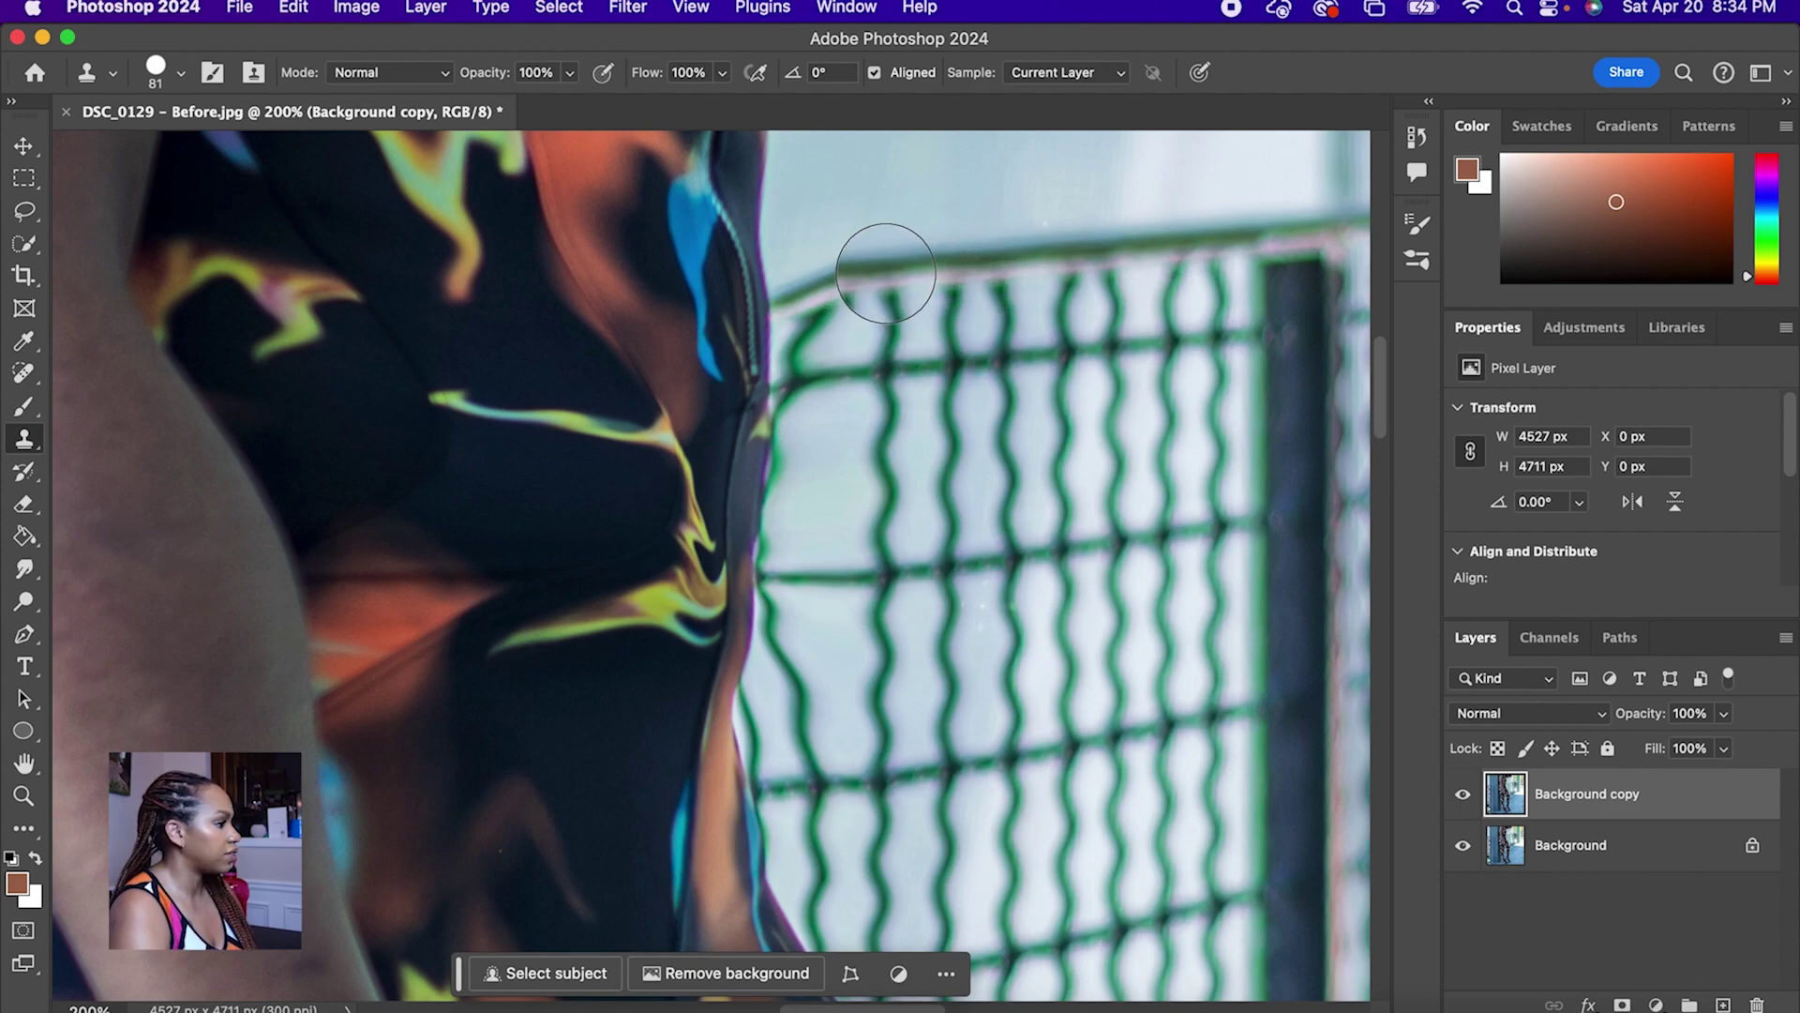
Step: Clone over the warped fence wire beside the body, undoing the unwanted strokes
left_click_drag(878, 274, 804, 295)
key("super+z")
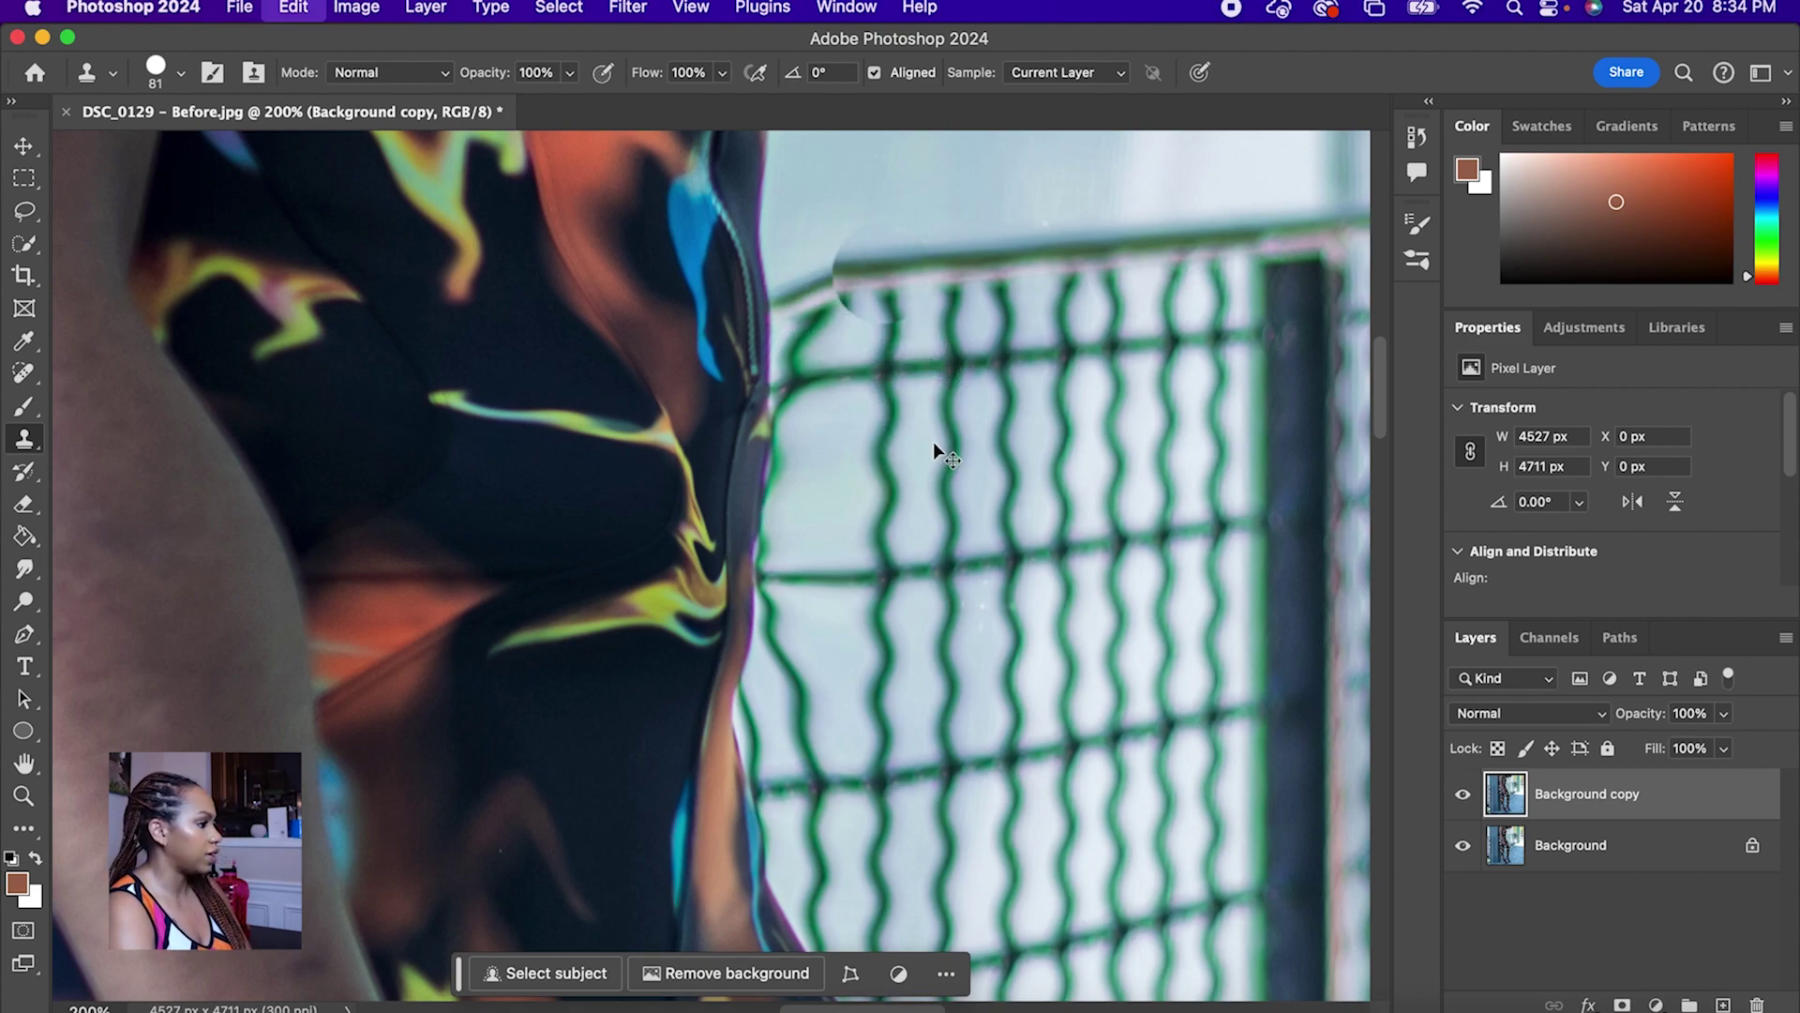
key("super+z")
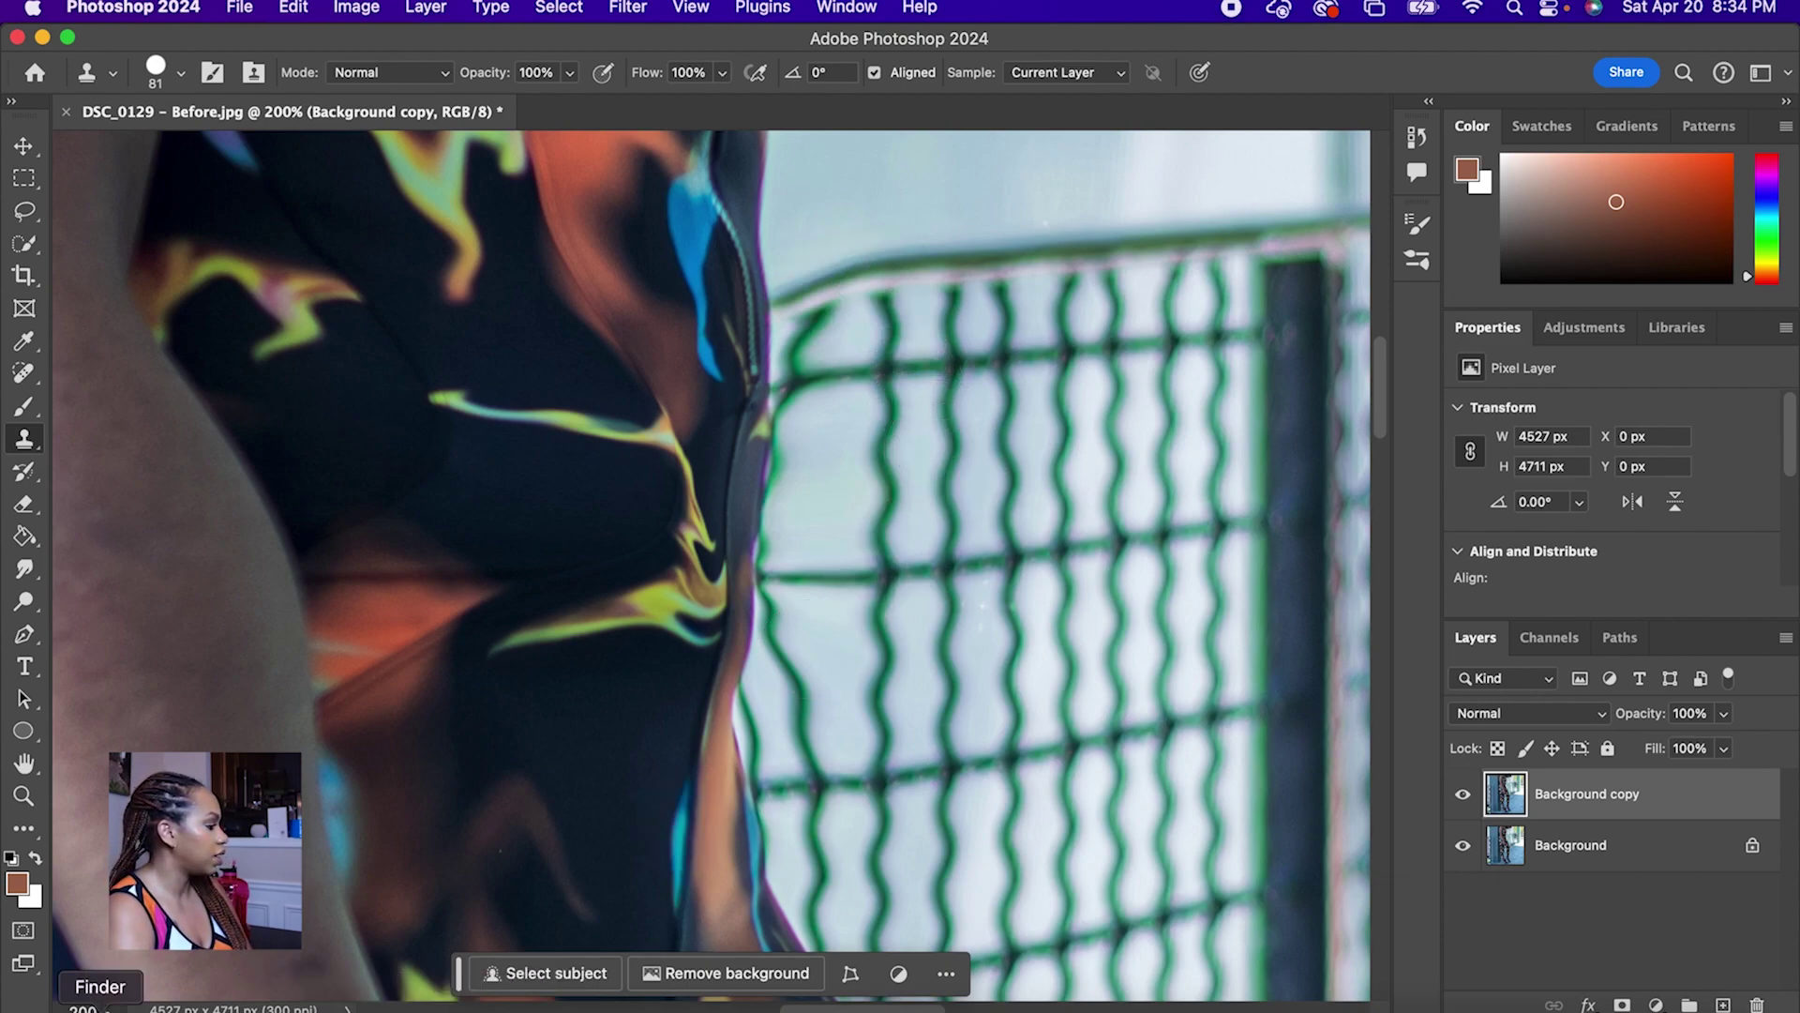
left_click(90, 1007)
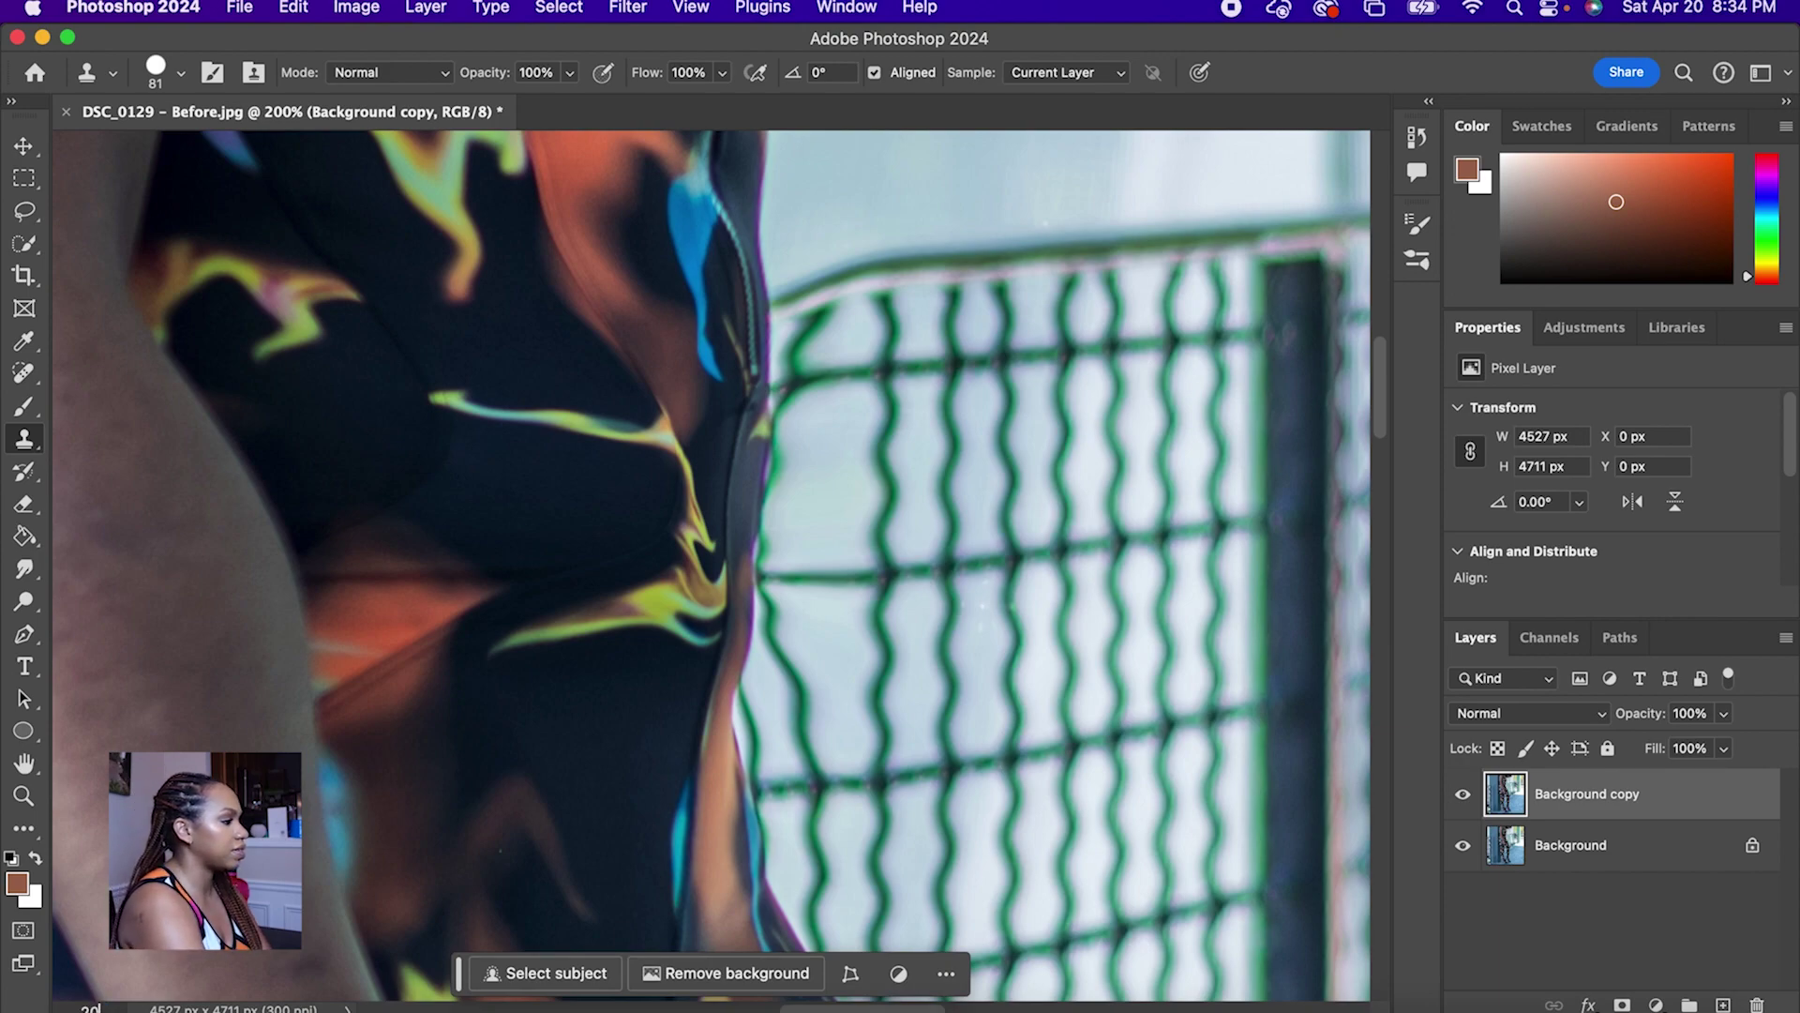
type("20")
key("Return")
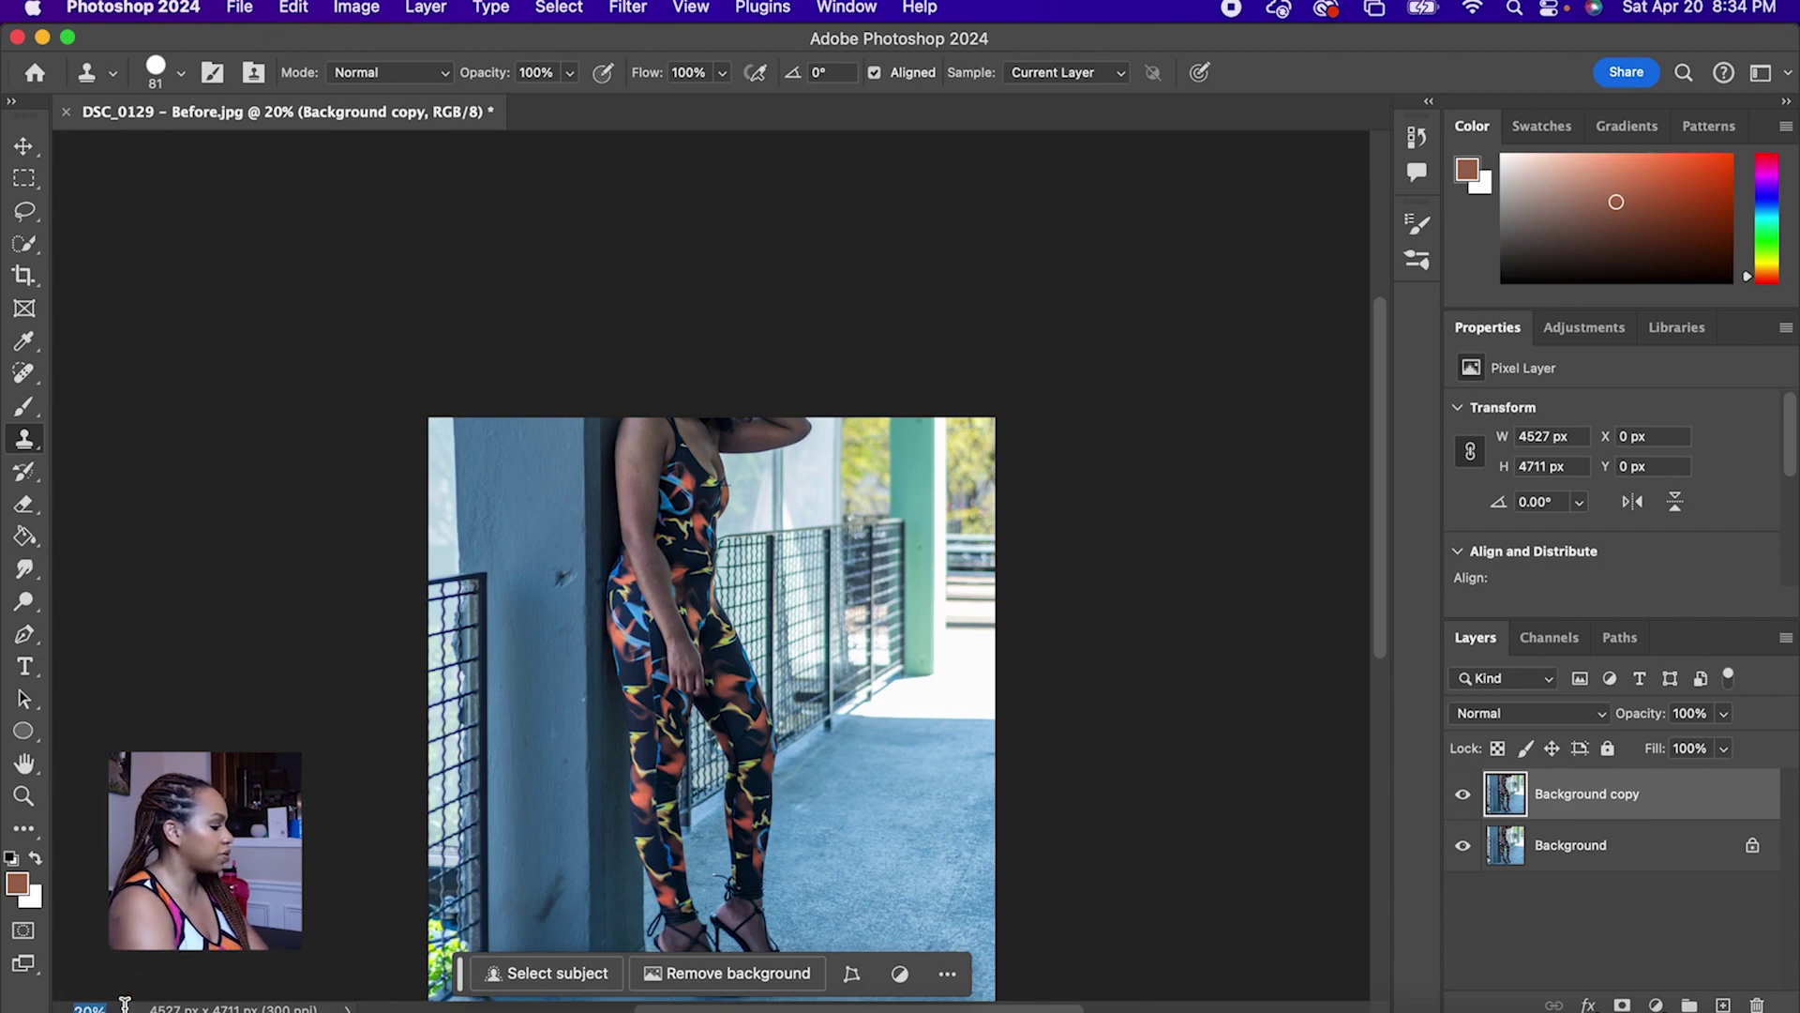
scroll(712, 565, "up", 5)
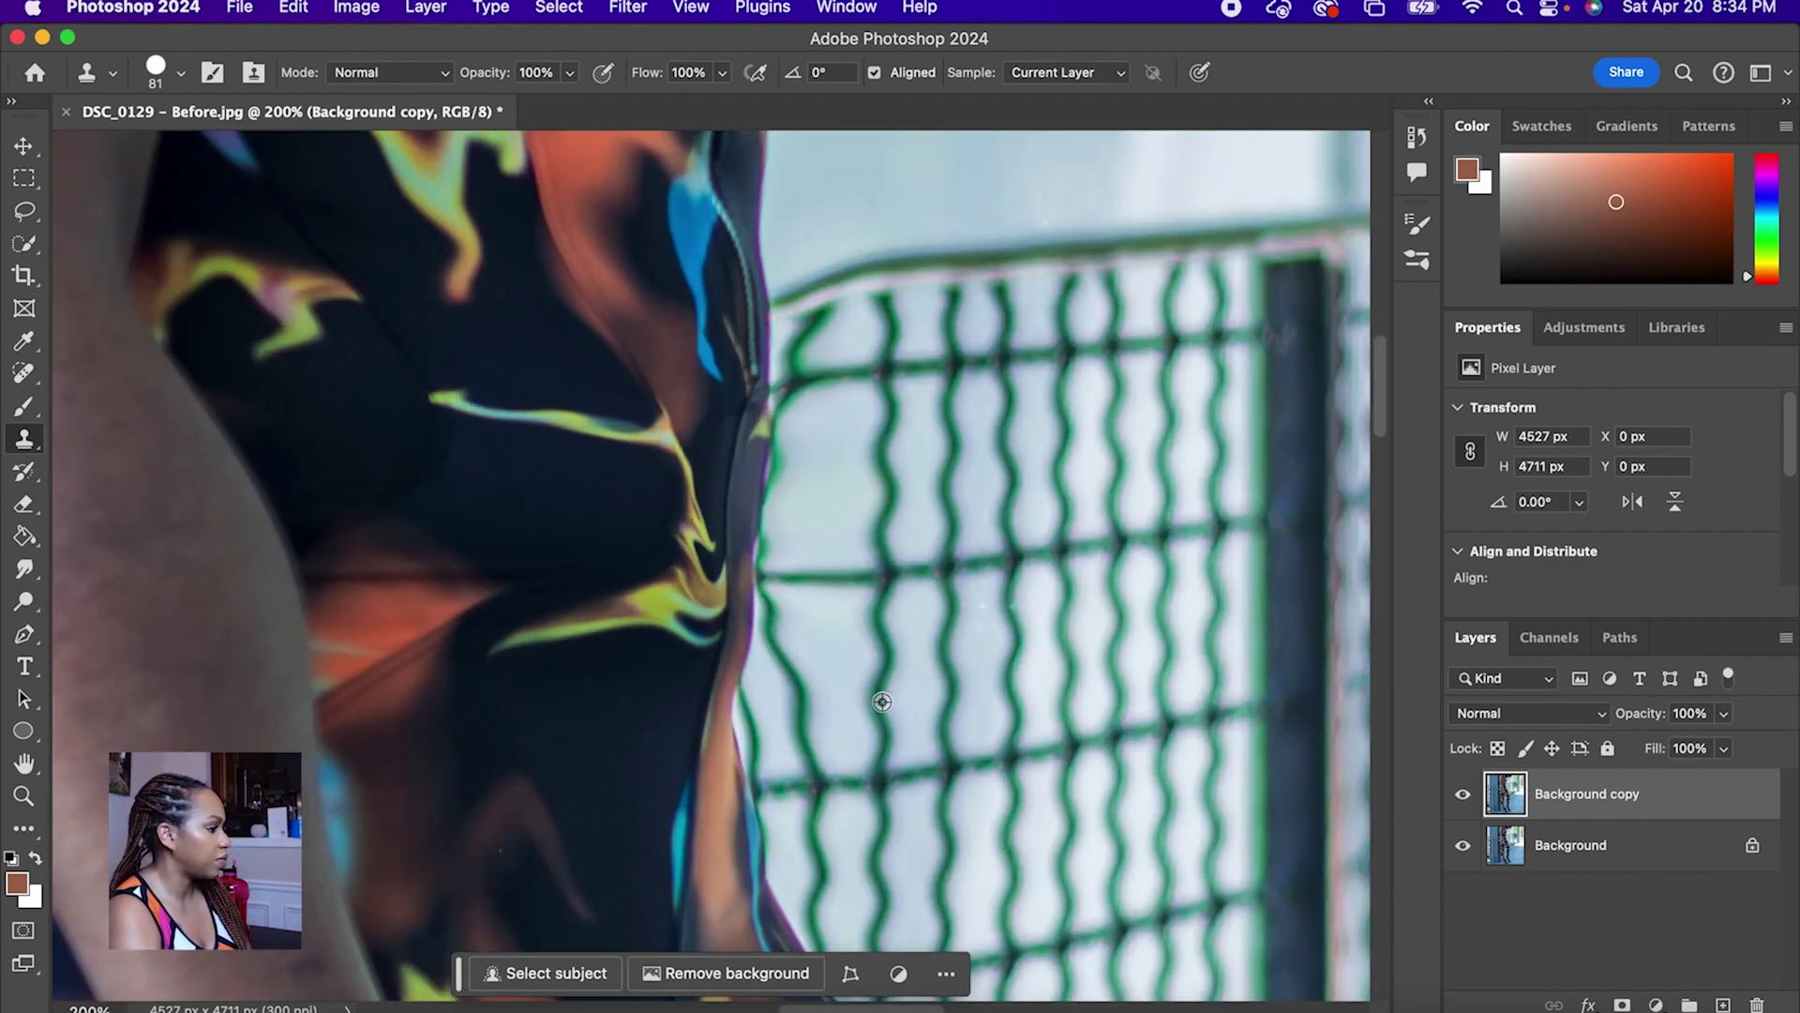
mouse_move(821, 699)
left_mouse_down()
mouse_move(803, 715)
mouse_move(816, 611)
left_mouse_up()
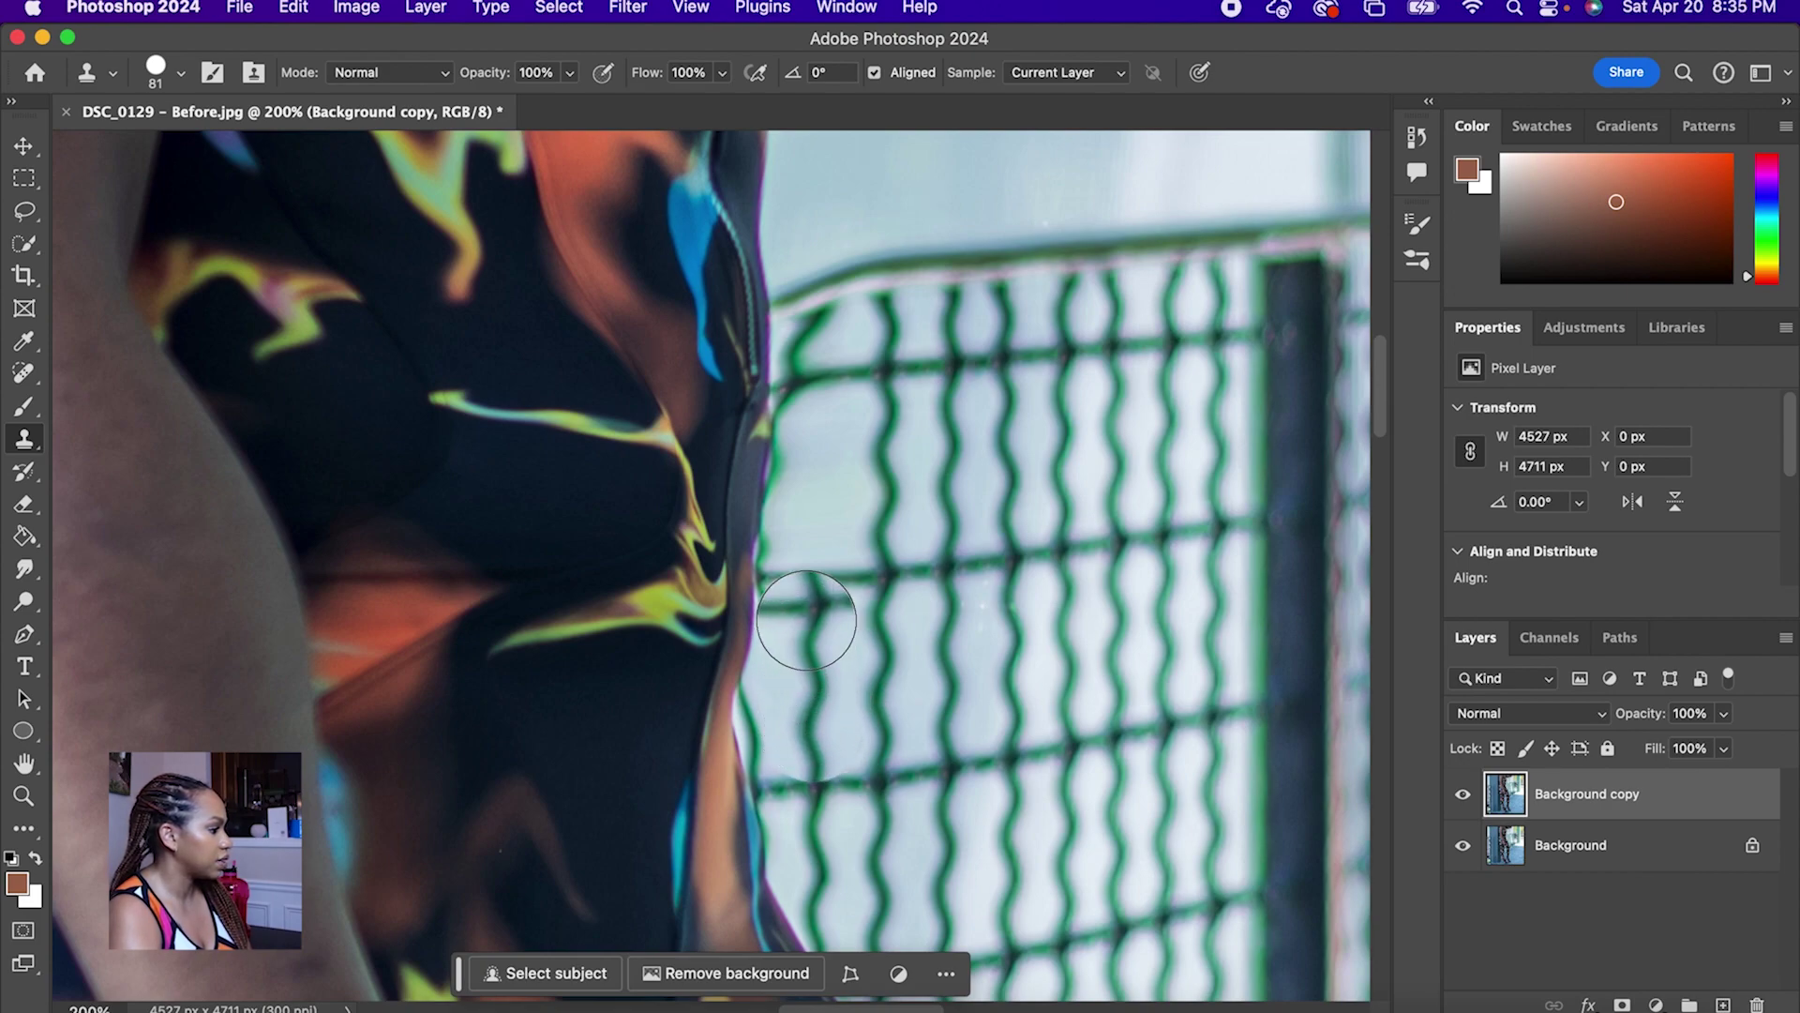
key("super+z")
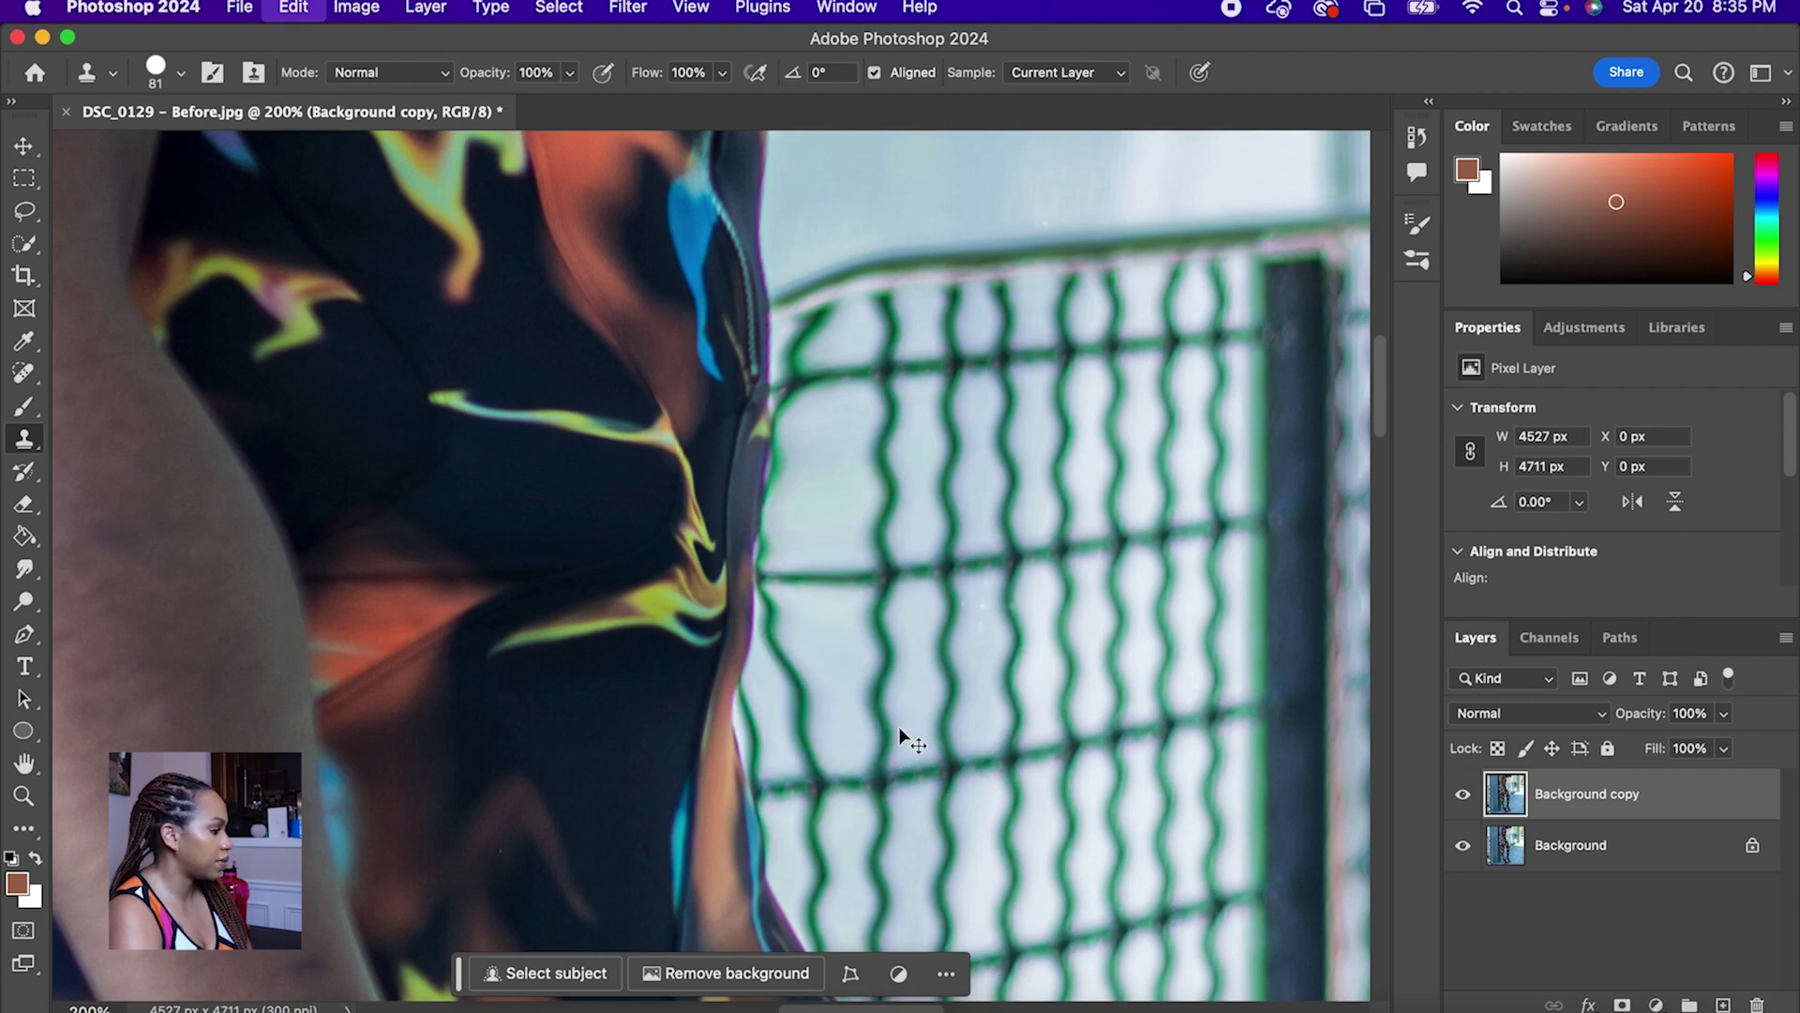
mouse_move(860, 727)
left_mouse_down()
mouse_move(819, 728)
mouse_move(807, 621)
mouse_move(829, 266)
left_mouse_up()
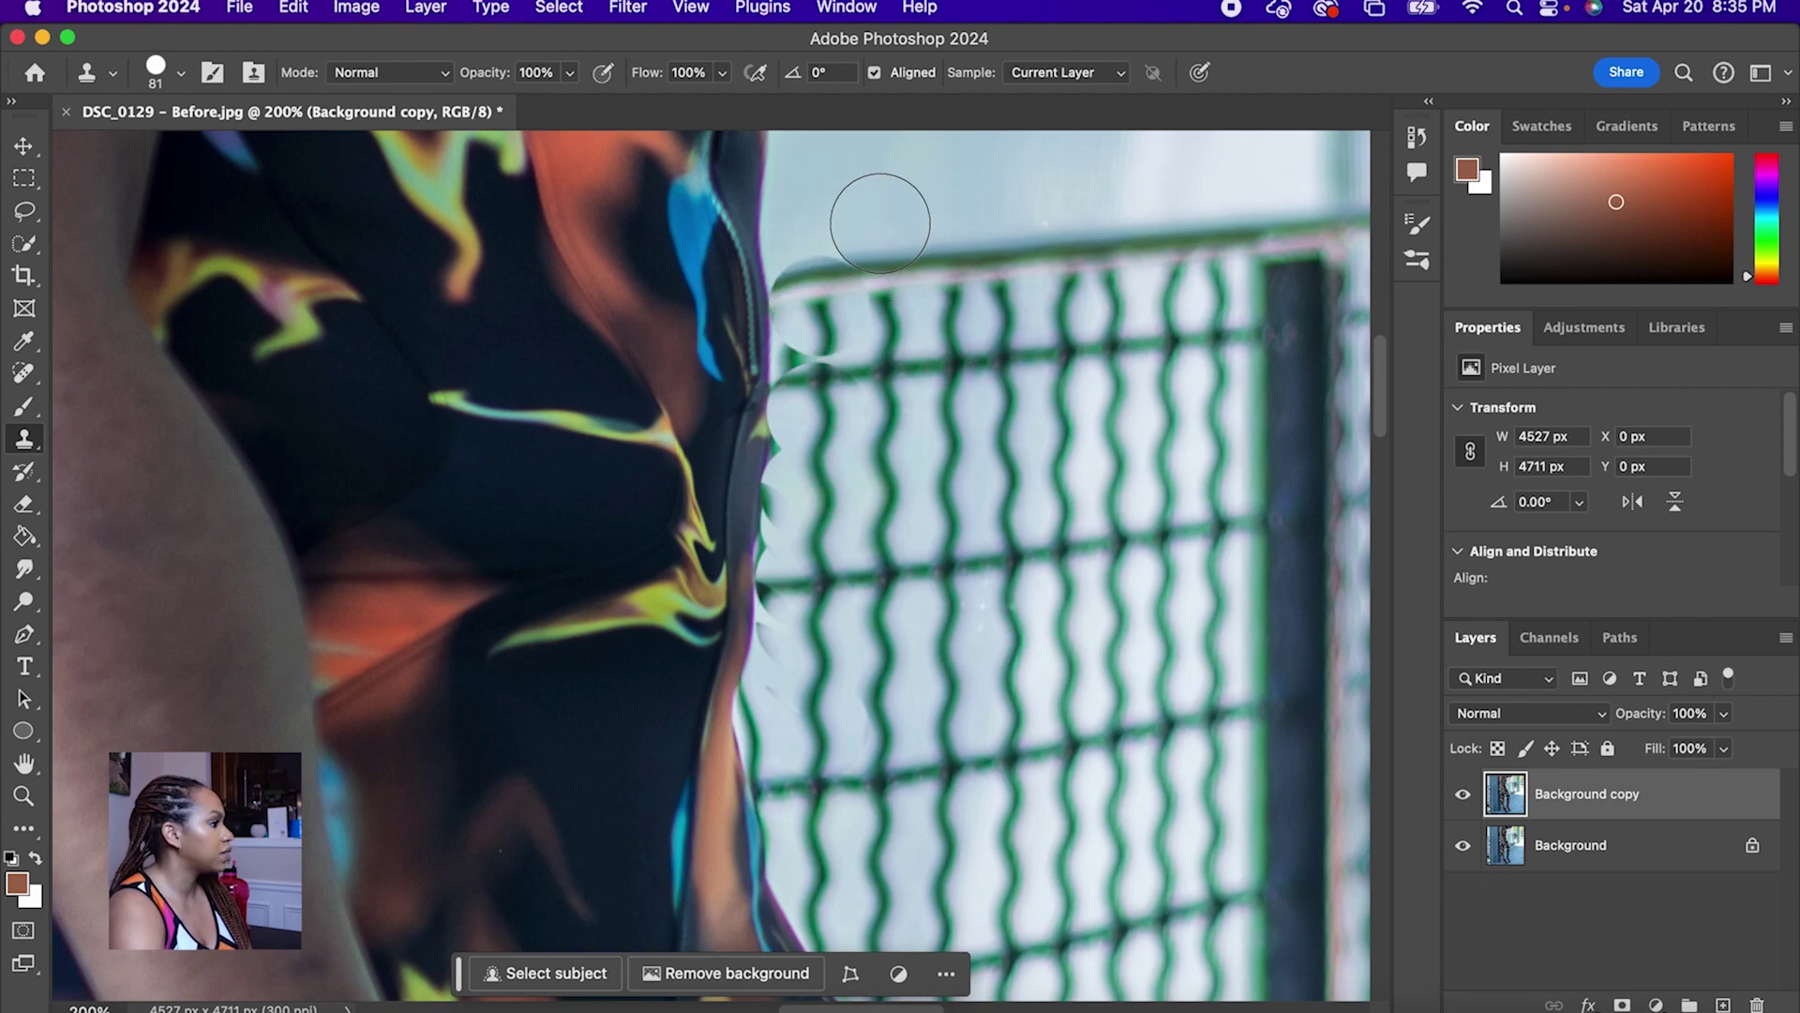
Step: Reduce the Clone Stamp brush to 30 px
left_click(181, 75)
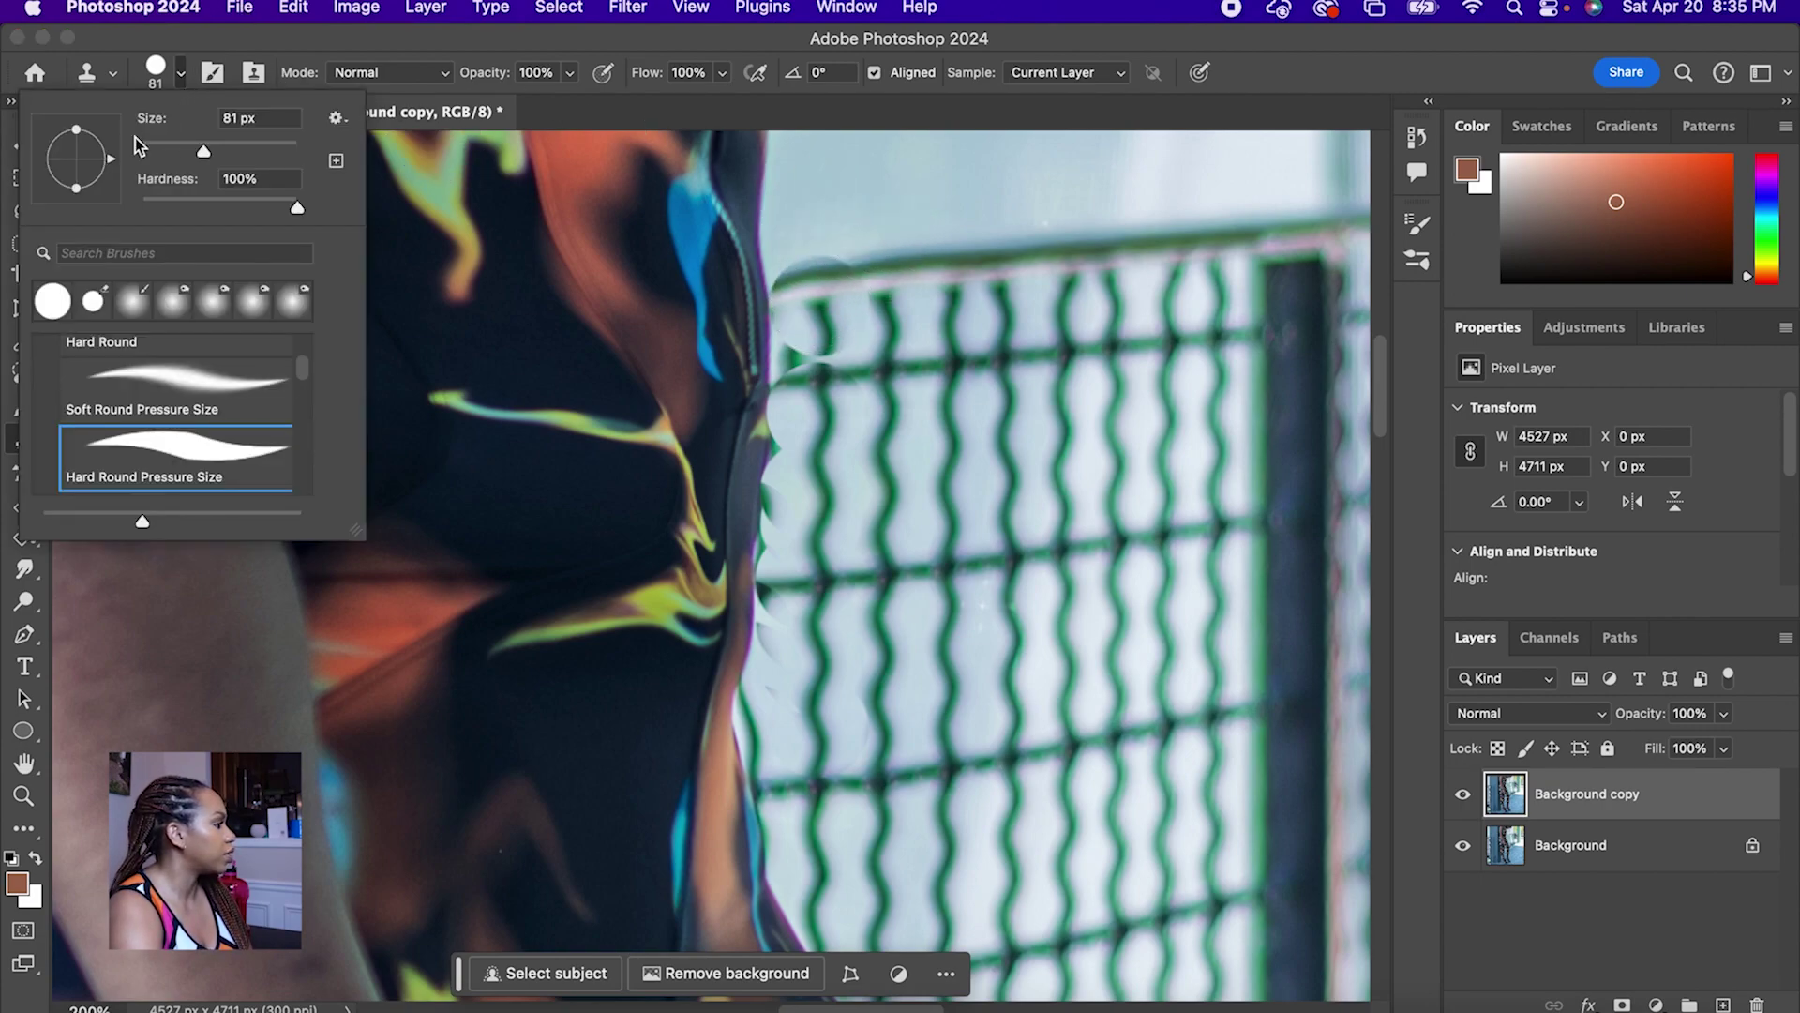
left_click_drag(205, 150, 167, 150)
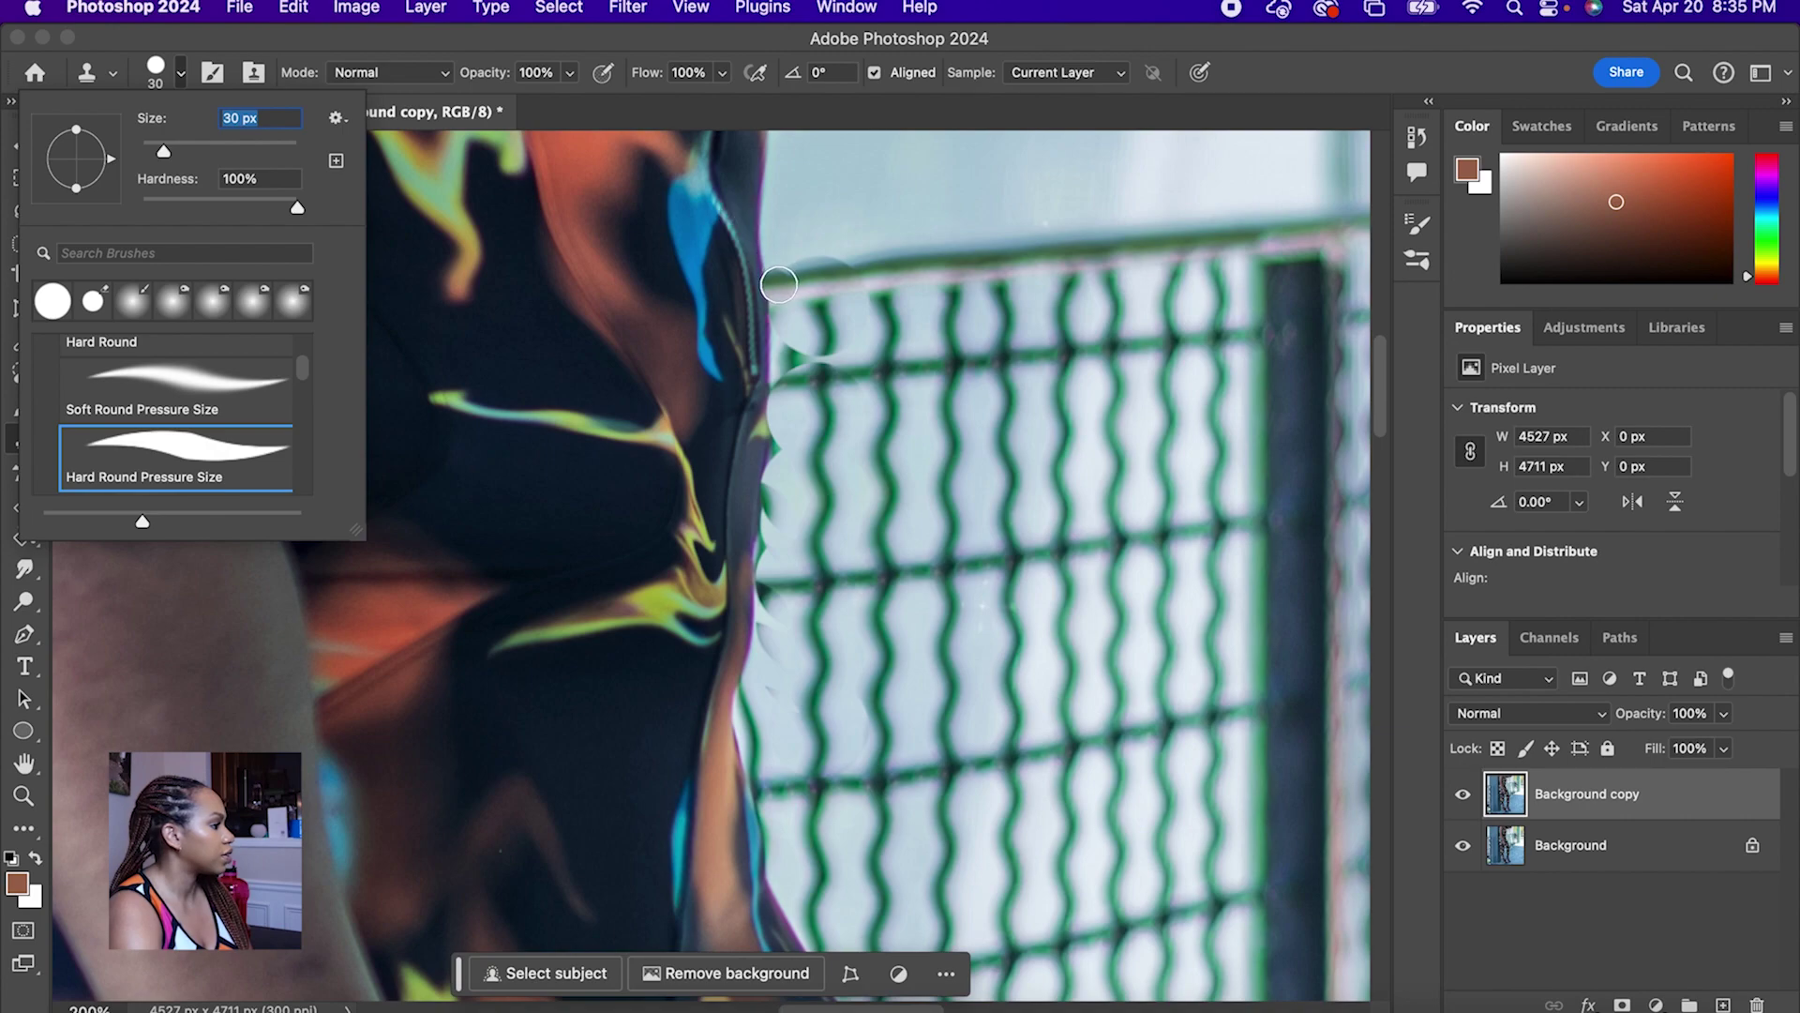
key("Return")
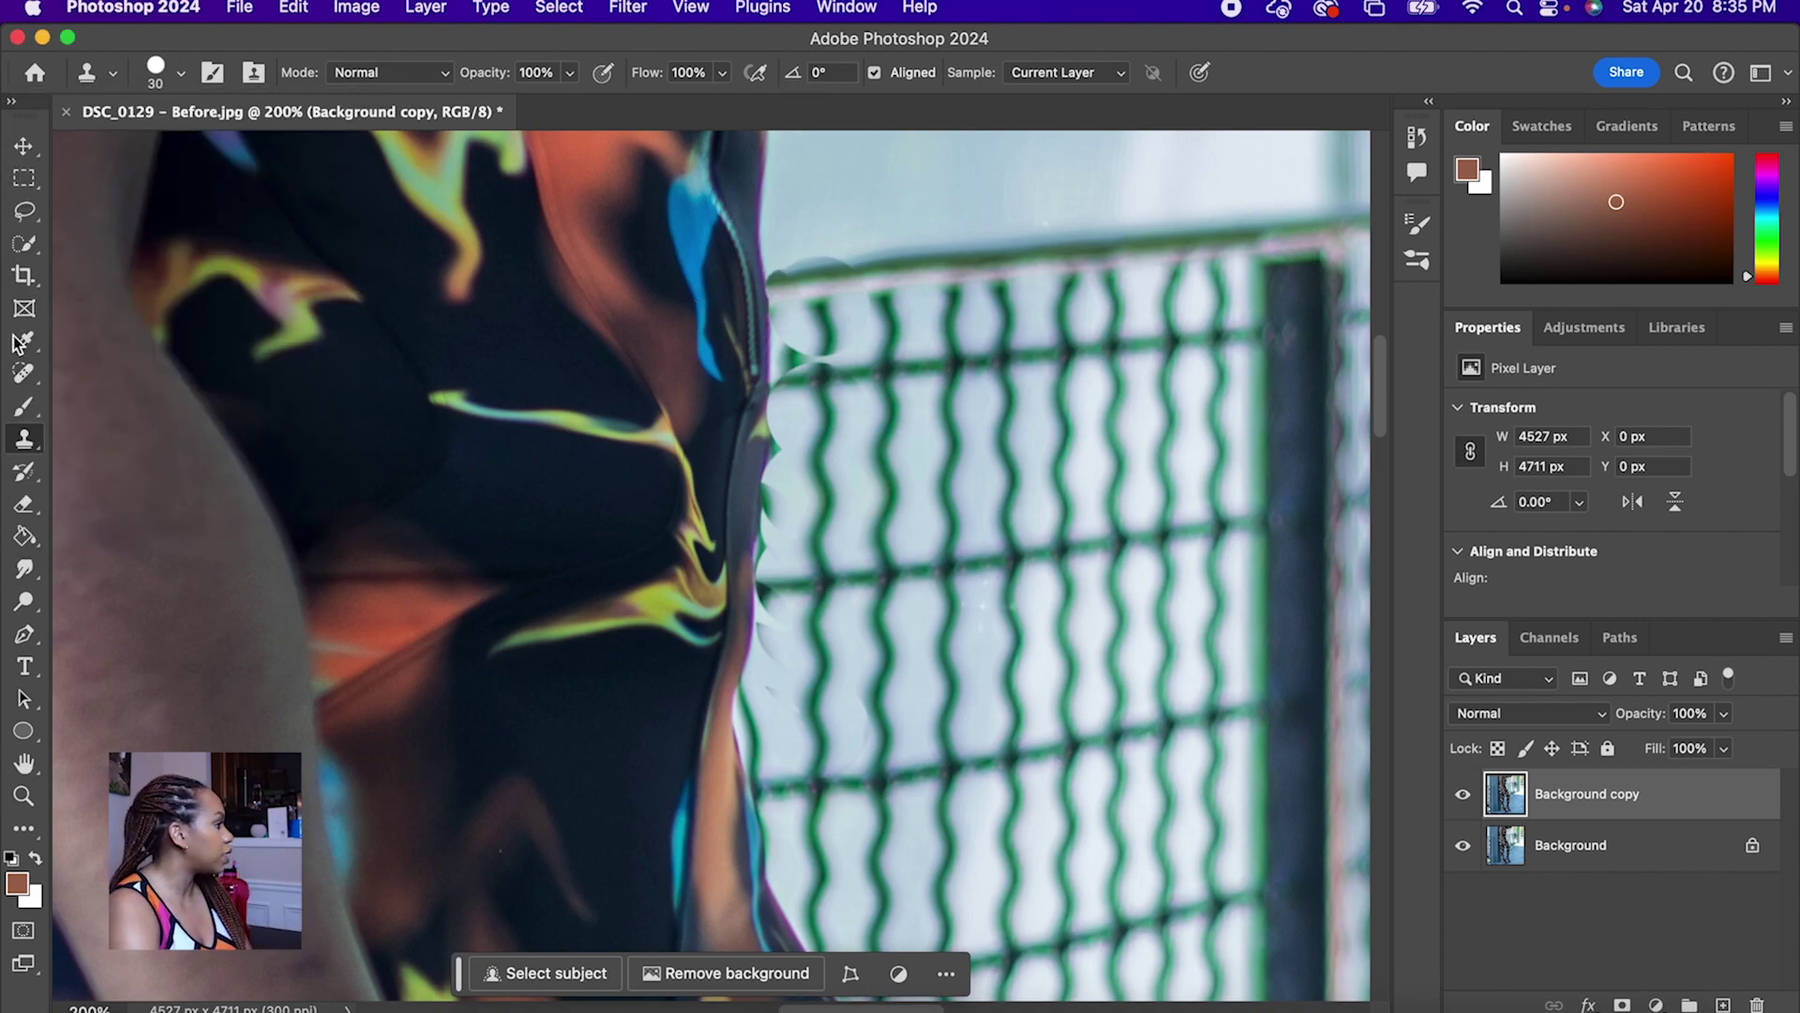
Step: Heal the fence top rail and strands at the shoulder with the Content-Aware Spot Healing Brush
left_click(25, 376)
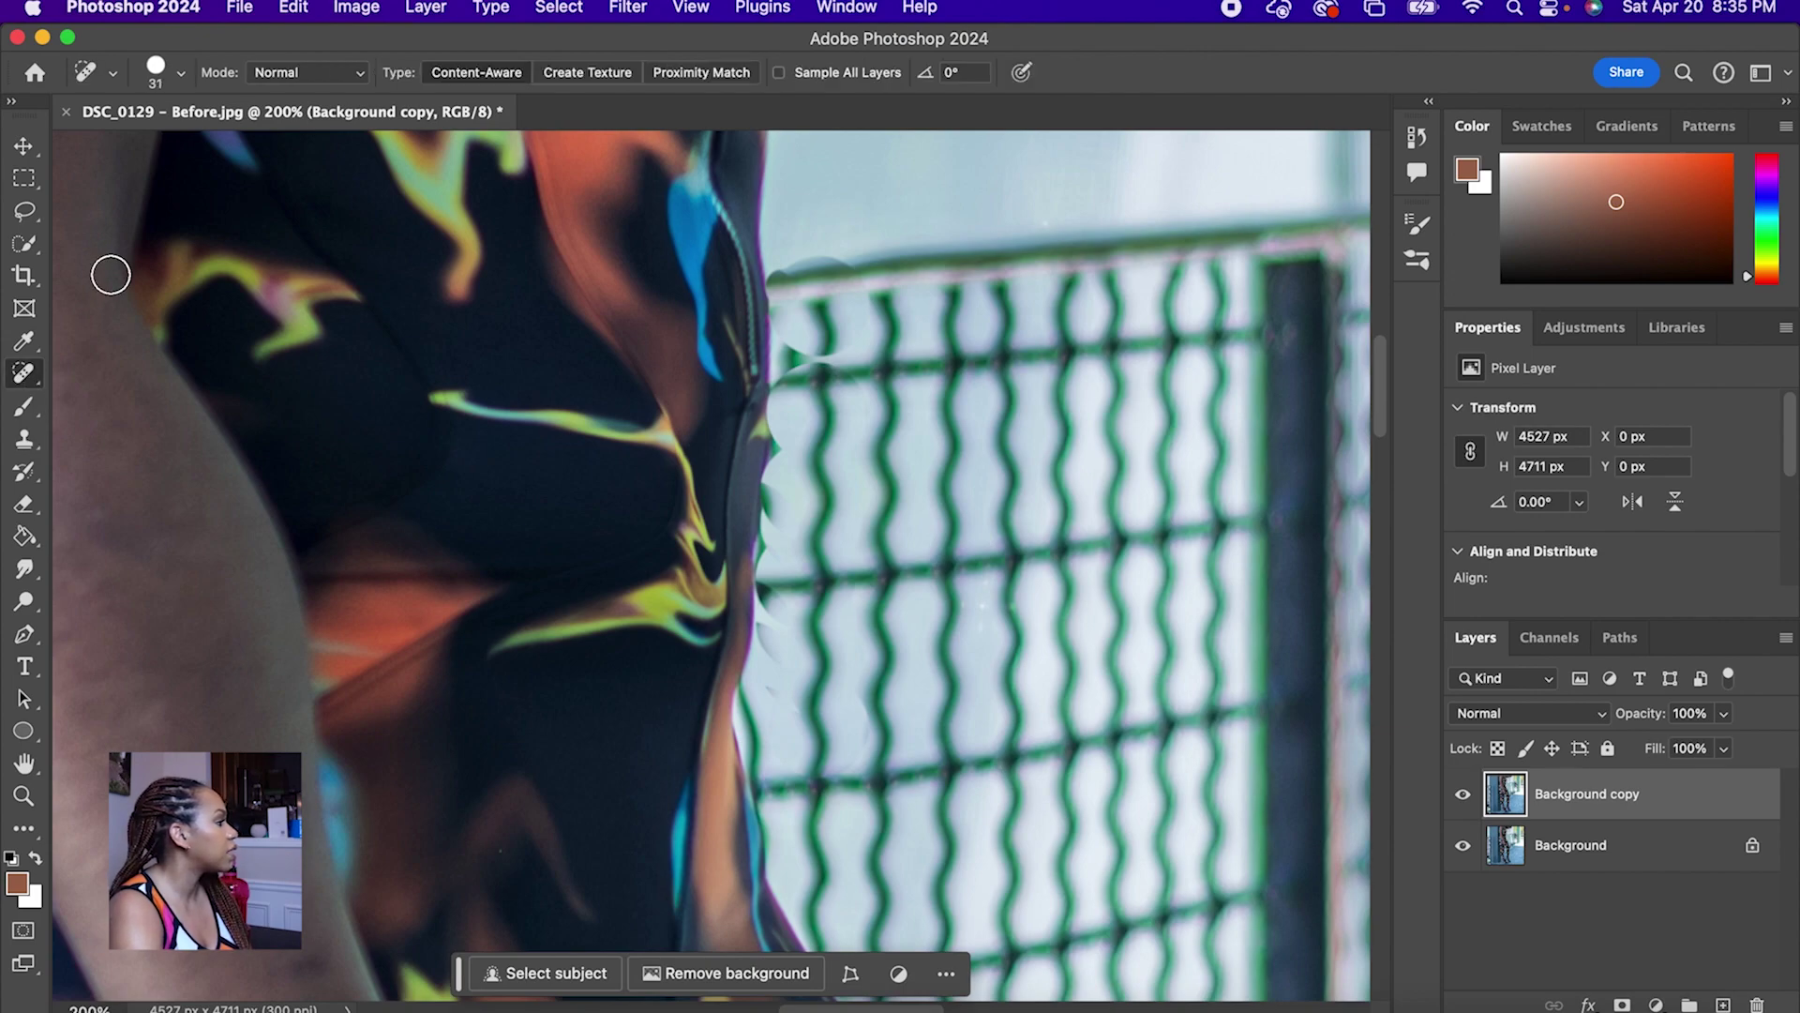
left_click(822, 257)
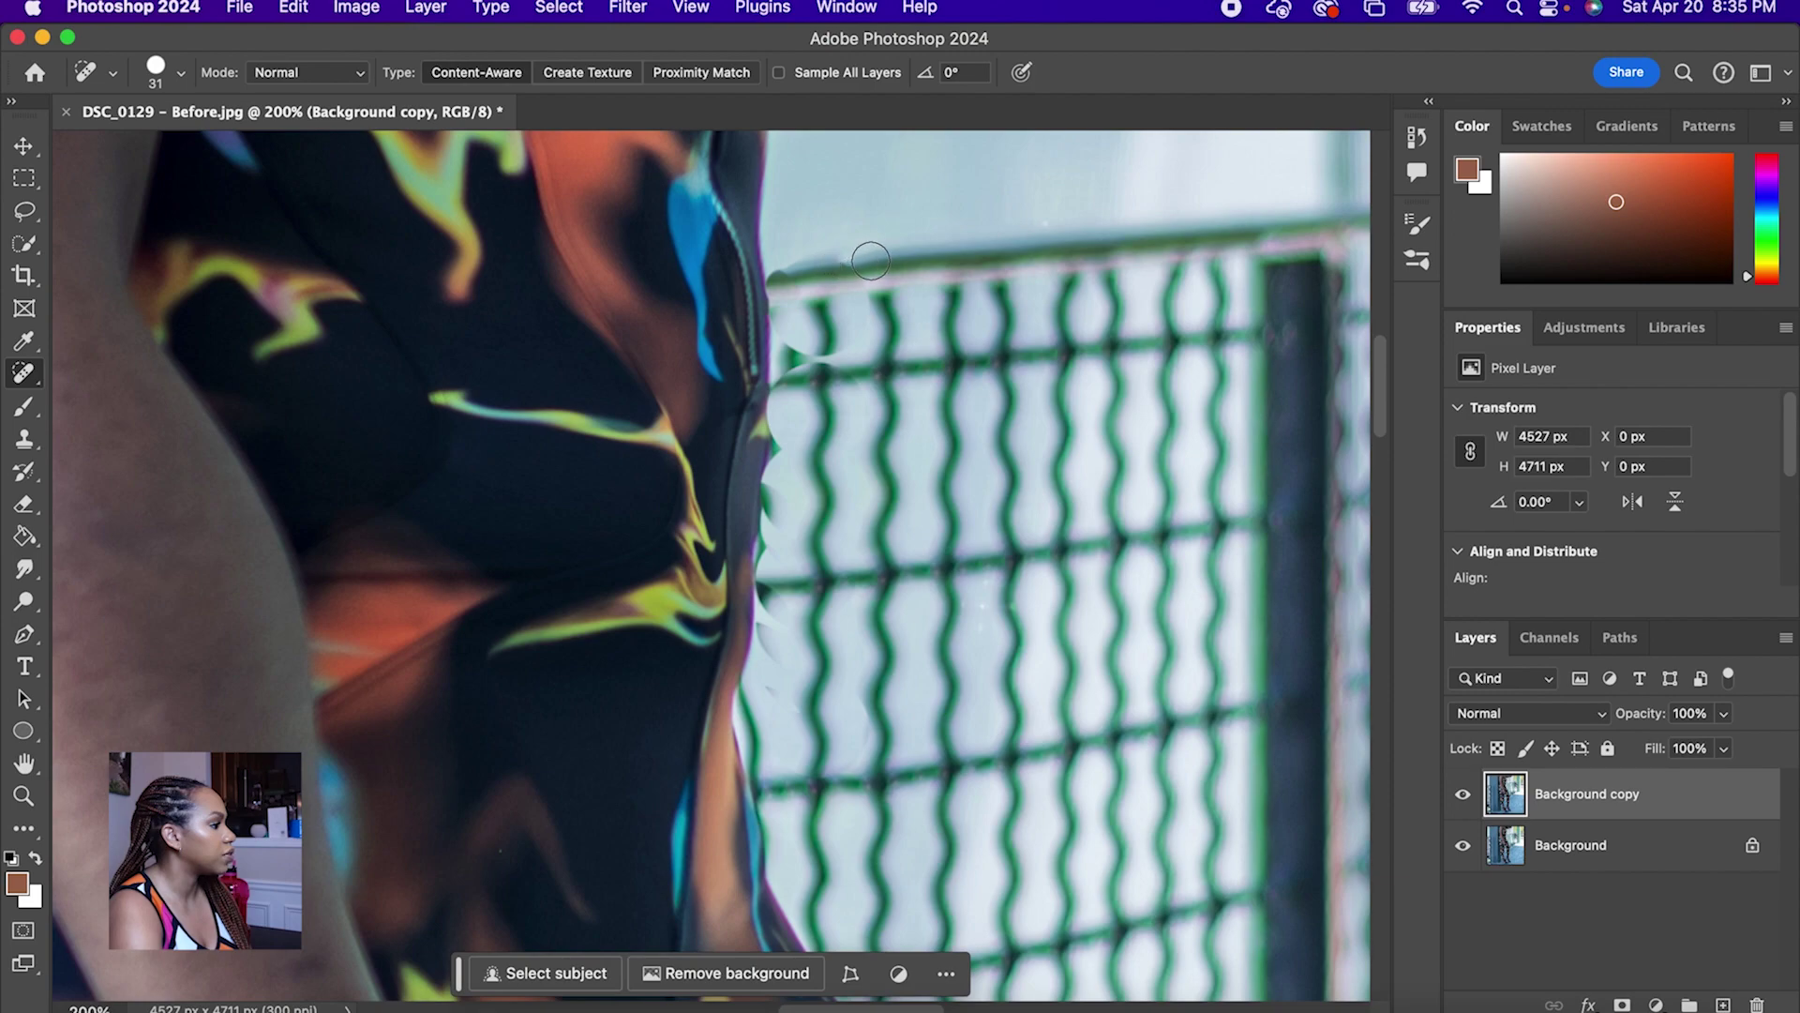
left_click_drag(821, 259, 778, 274)
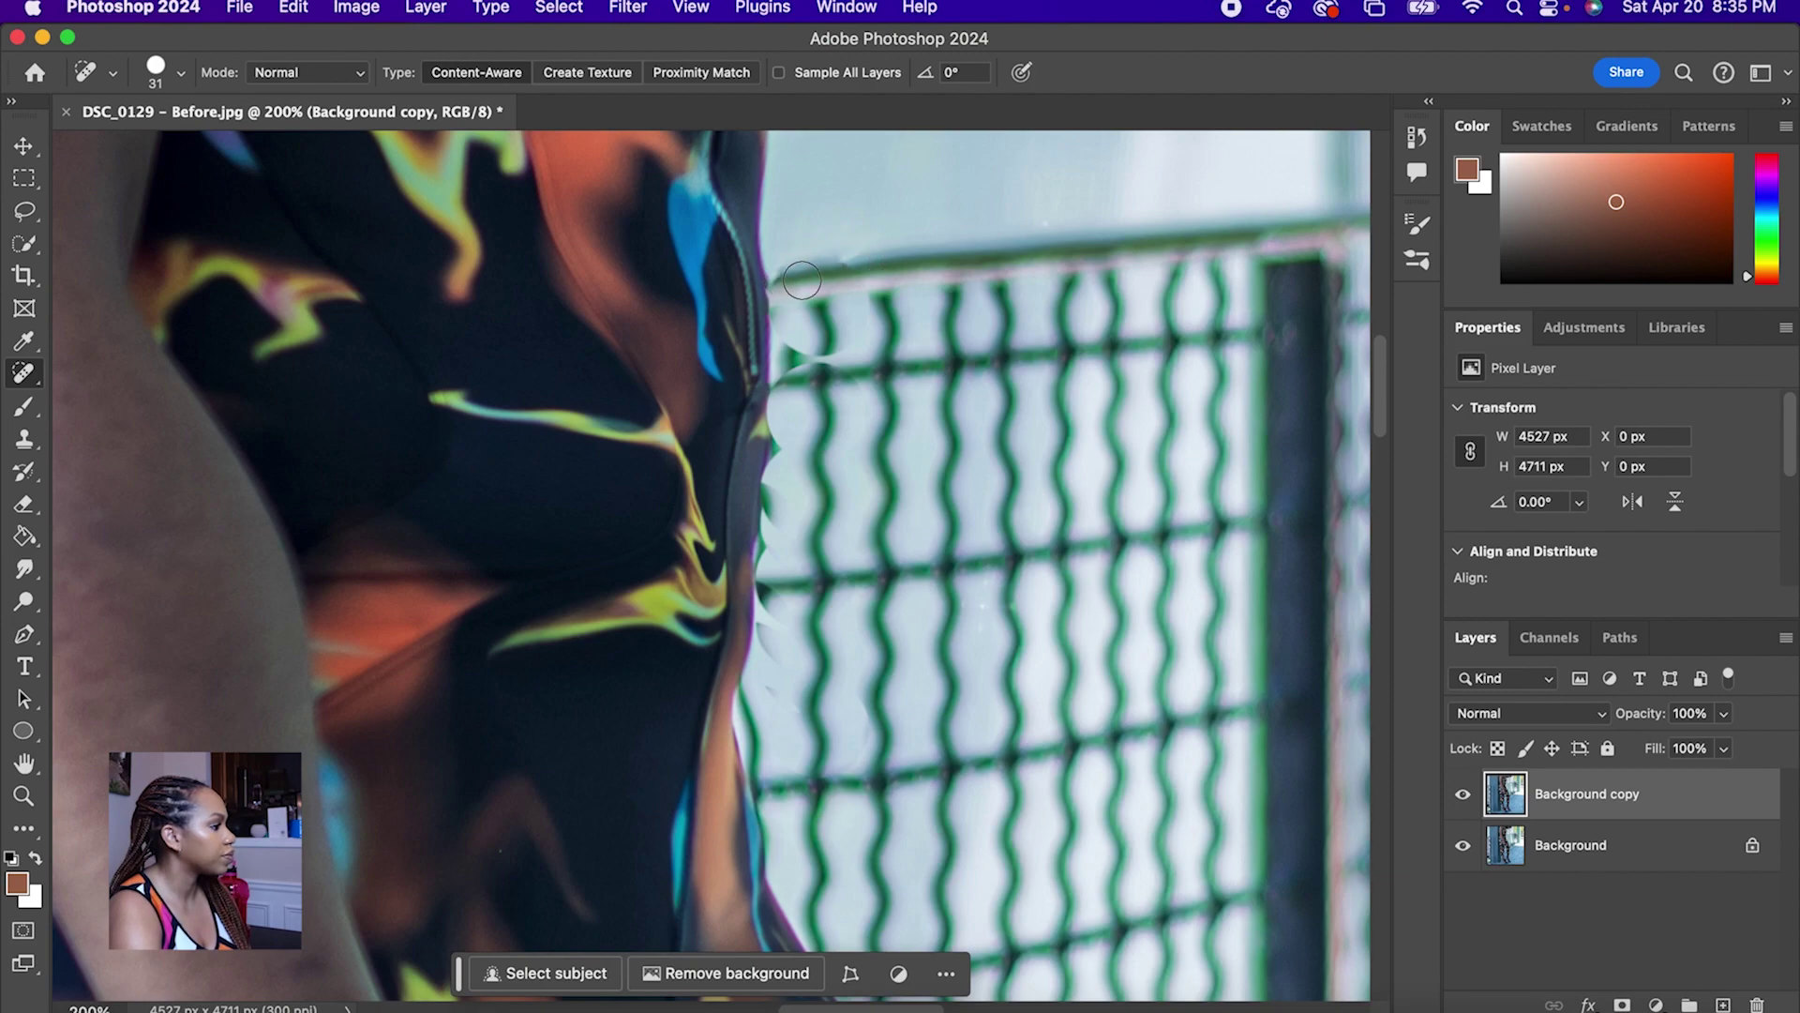
left_click(776, 292)
left_click(783, 323)
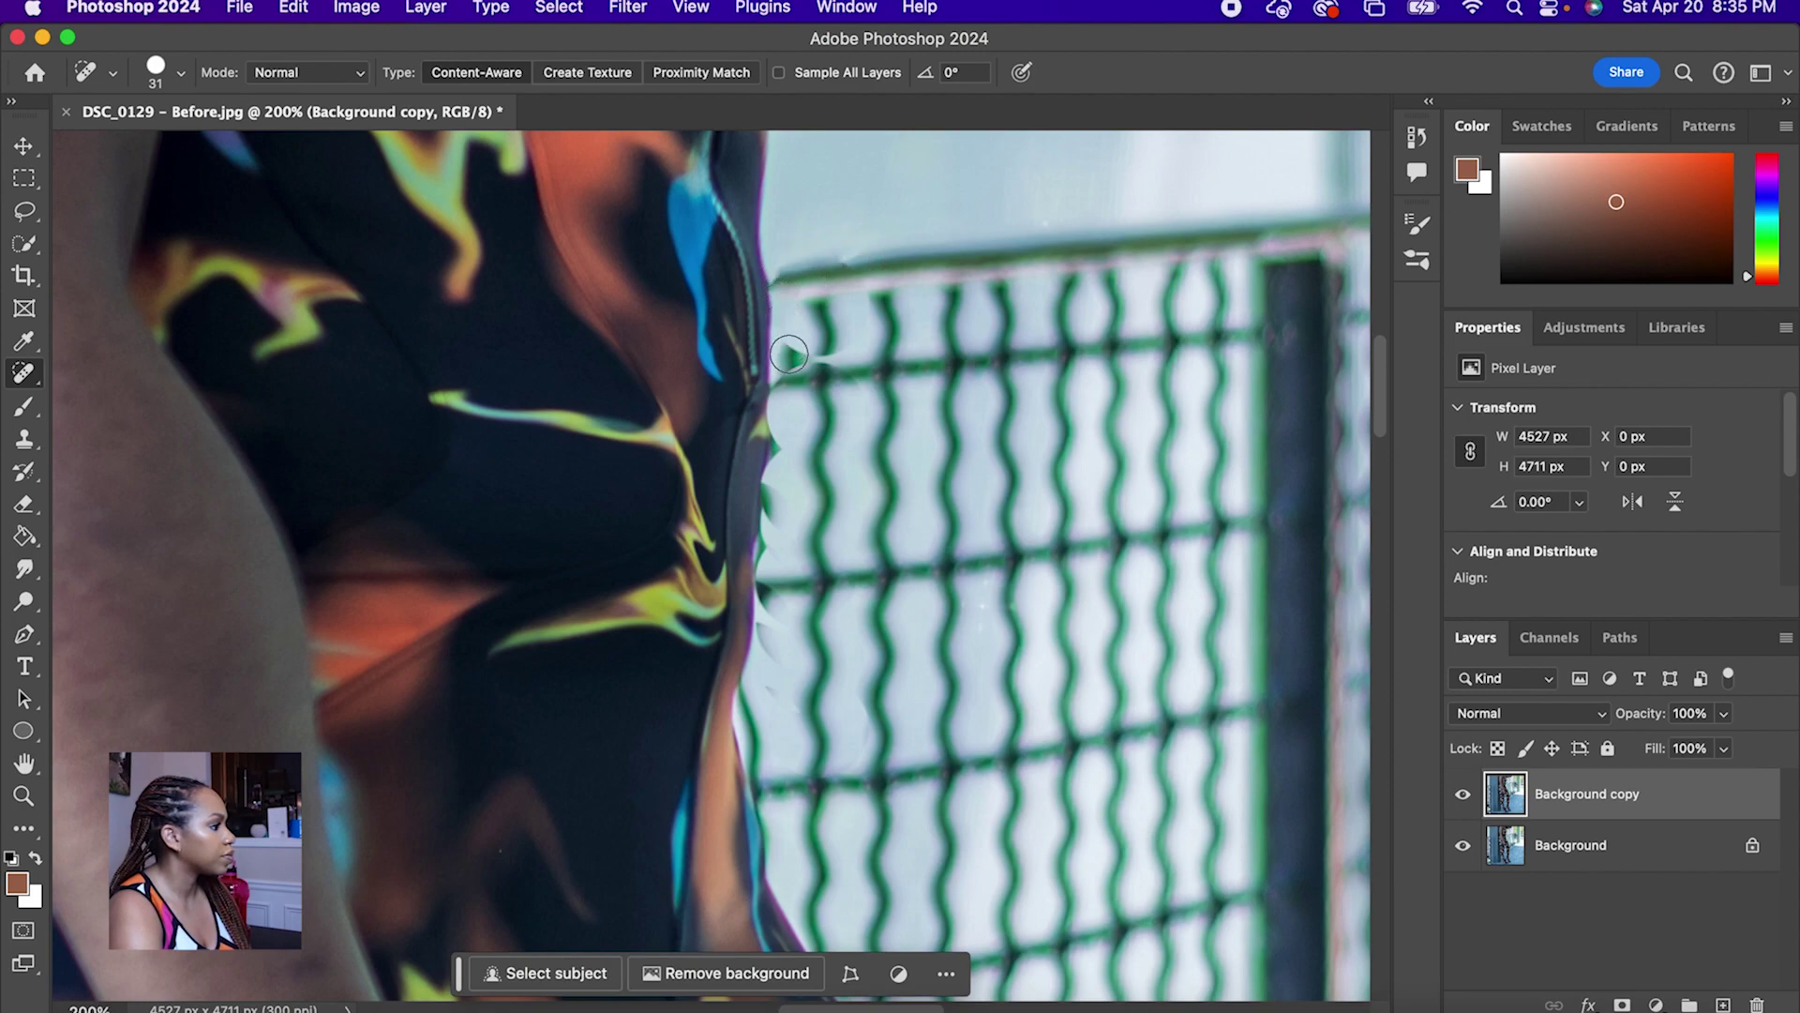
left_click(798, 350)
left_click(798, 351)
left_click(789, 368)
left_click(780, 385)
Step: Heal the fence strands further down along the body's edge
left_click(776, 397)
left_click(776, 441)
left_click(779, 511)
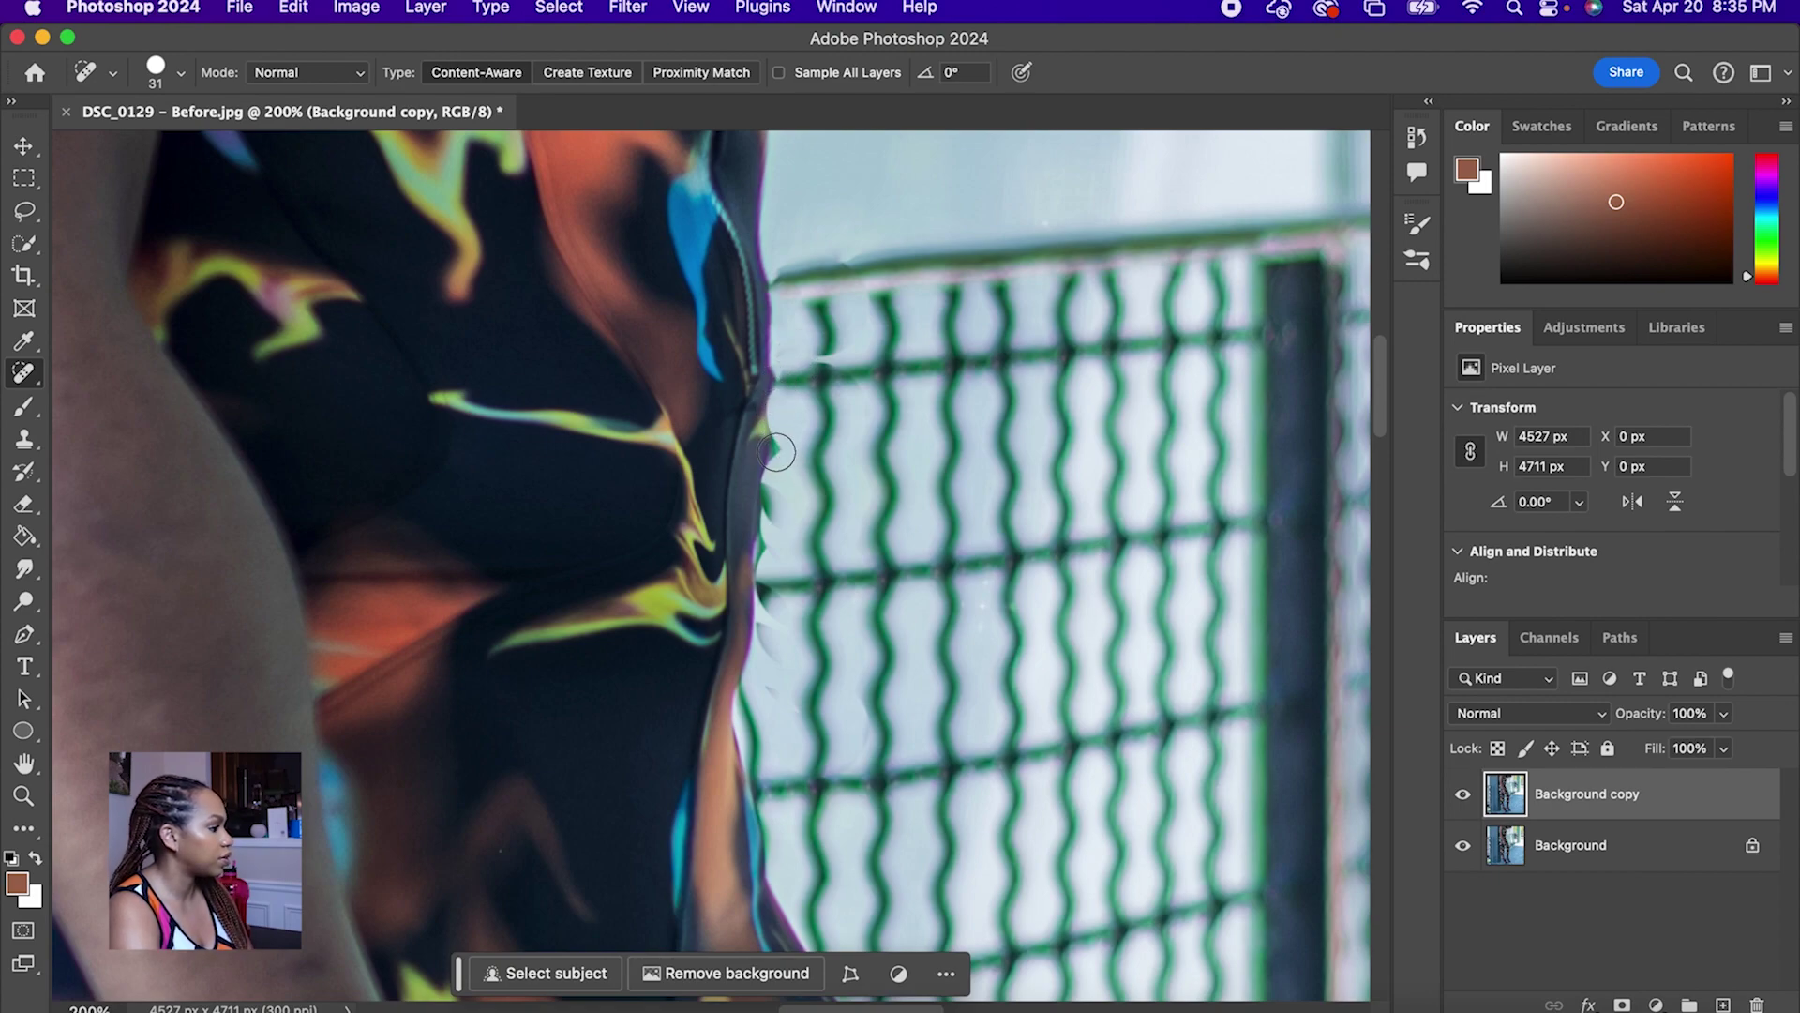
left_click(777, 479)
left_click(771, 525)
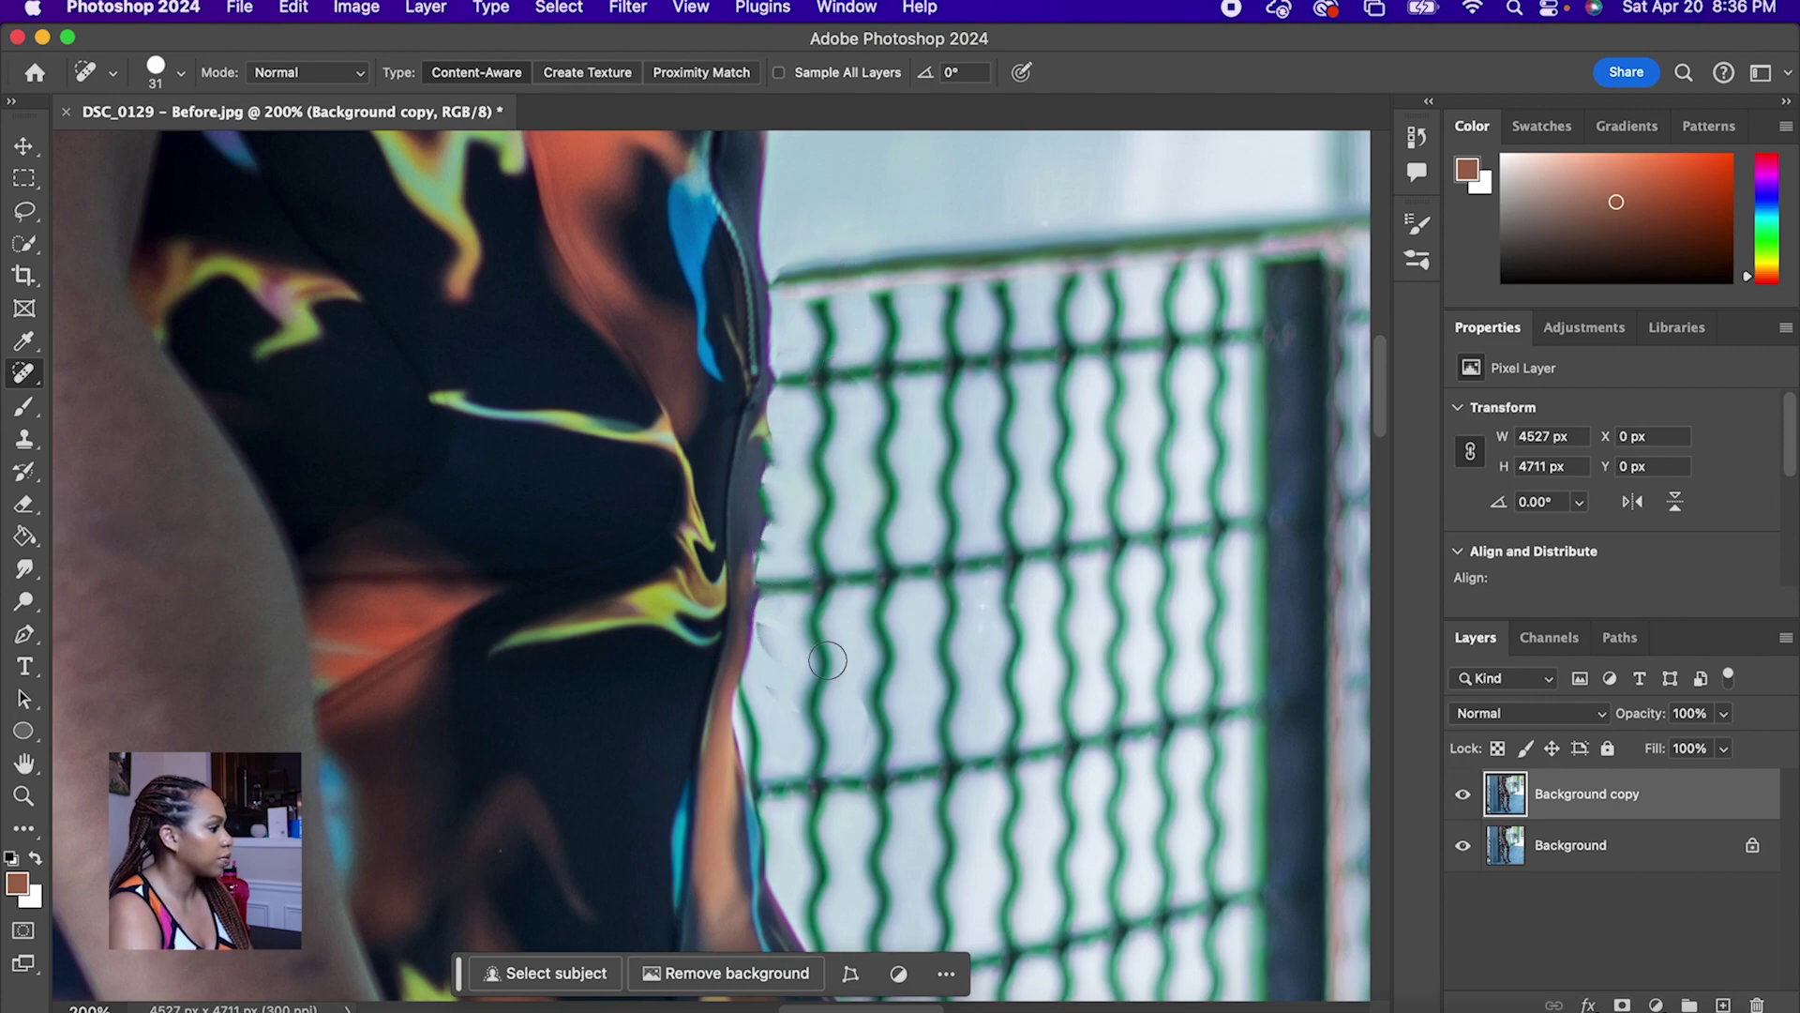
left_click(795, 713)
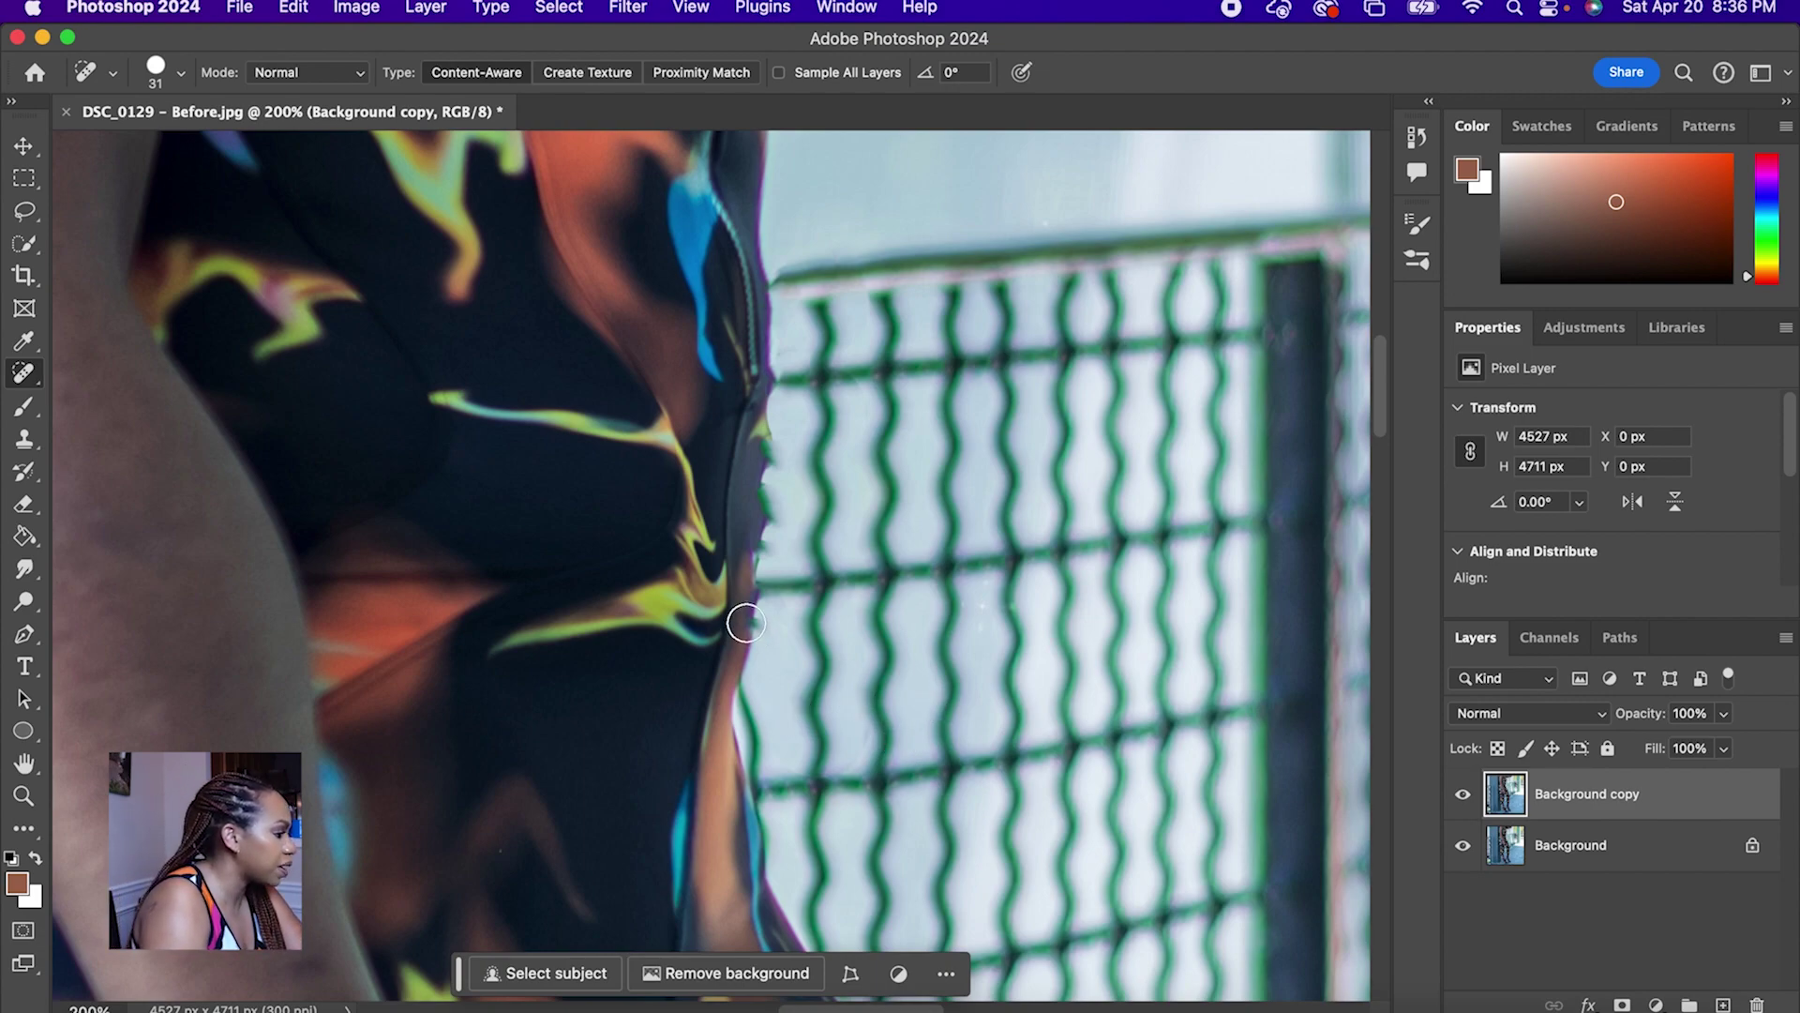
Step: Touch up the remaining fence remnants along the jumpsuit outline
left_click(755, 625)
left_click(756, 615)
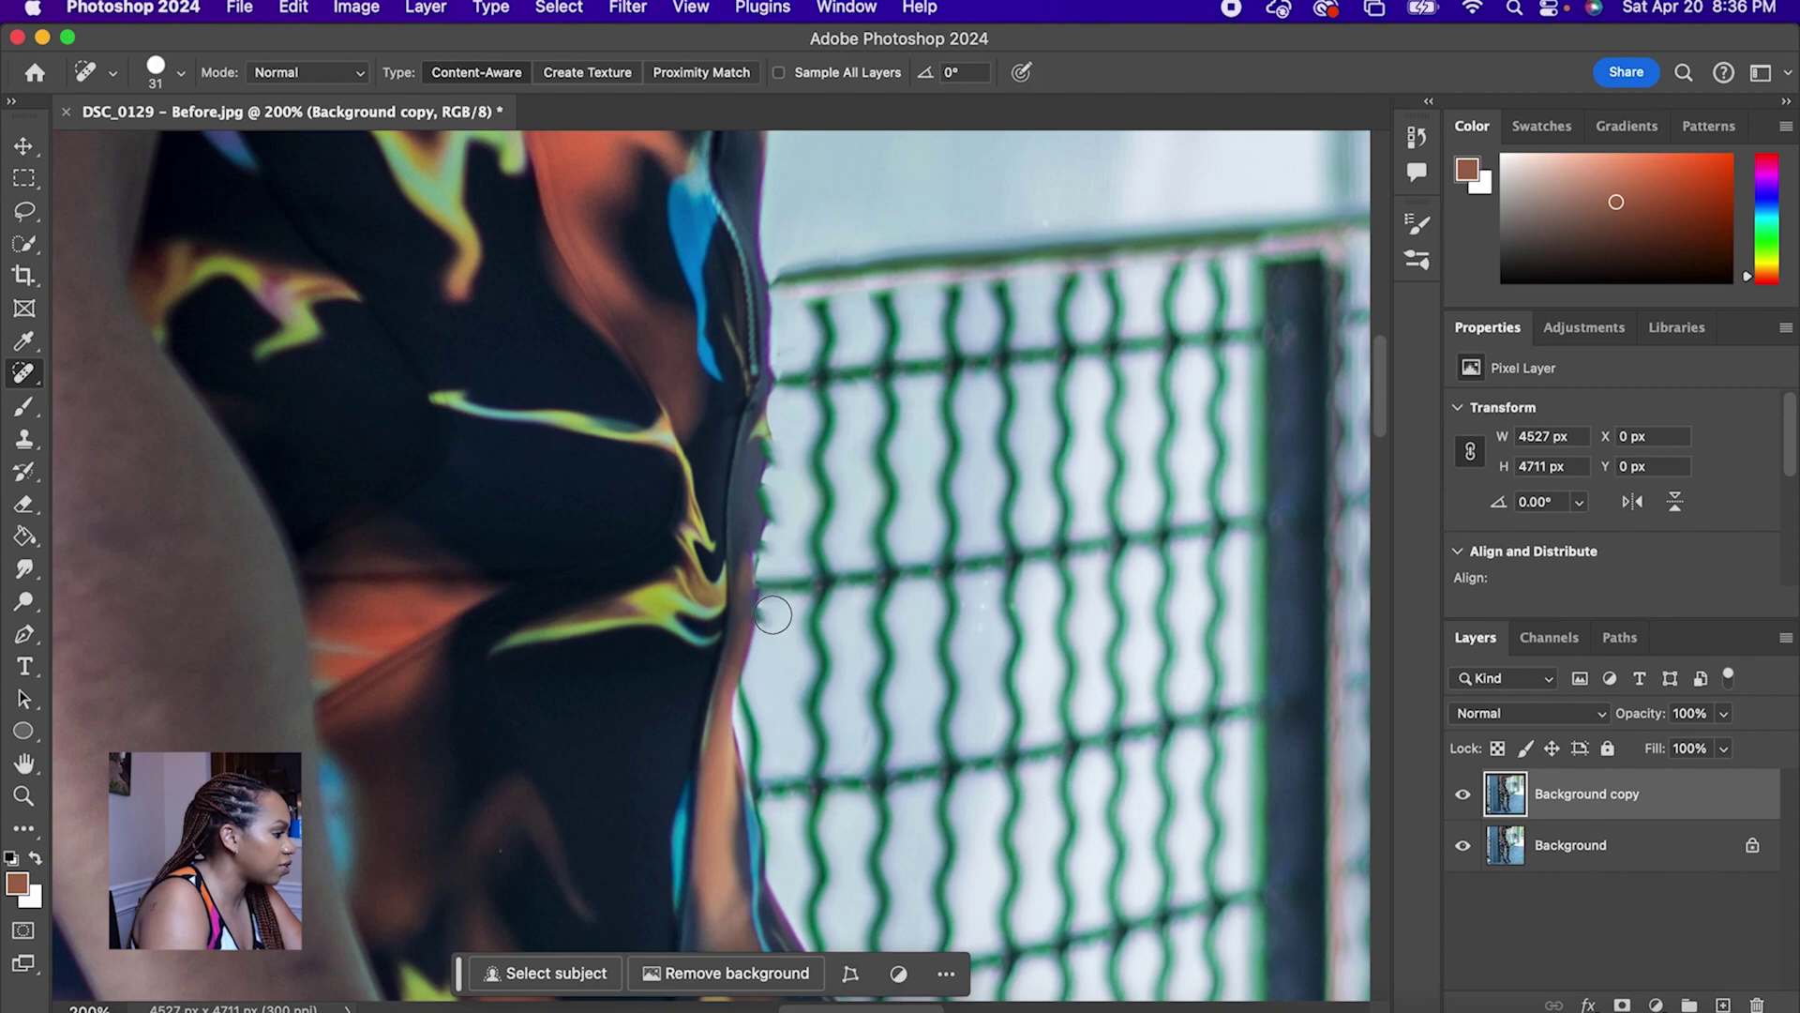
left_click(765, 604)
left_click(767, 557)
left_click(767, 531)
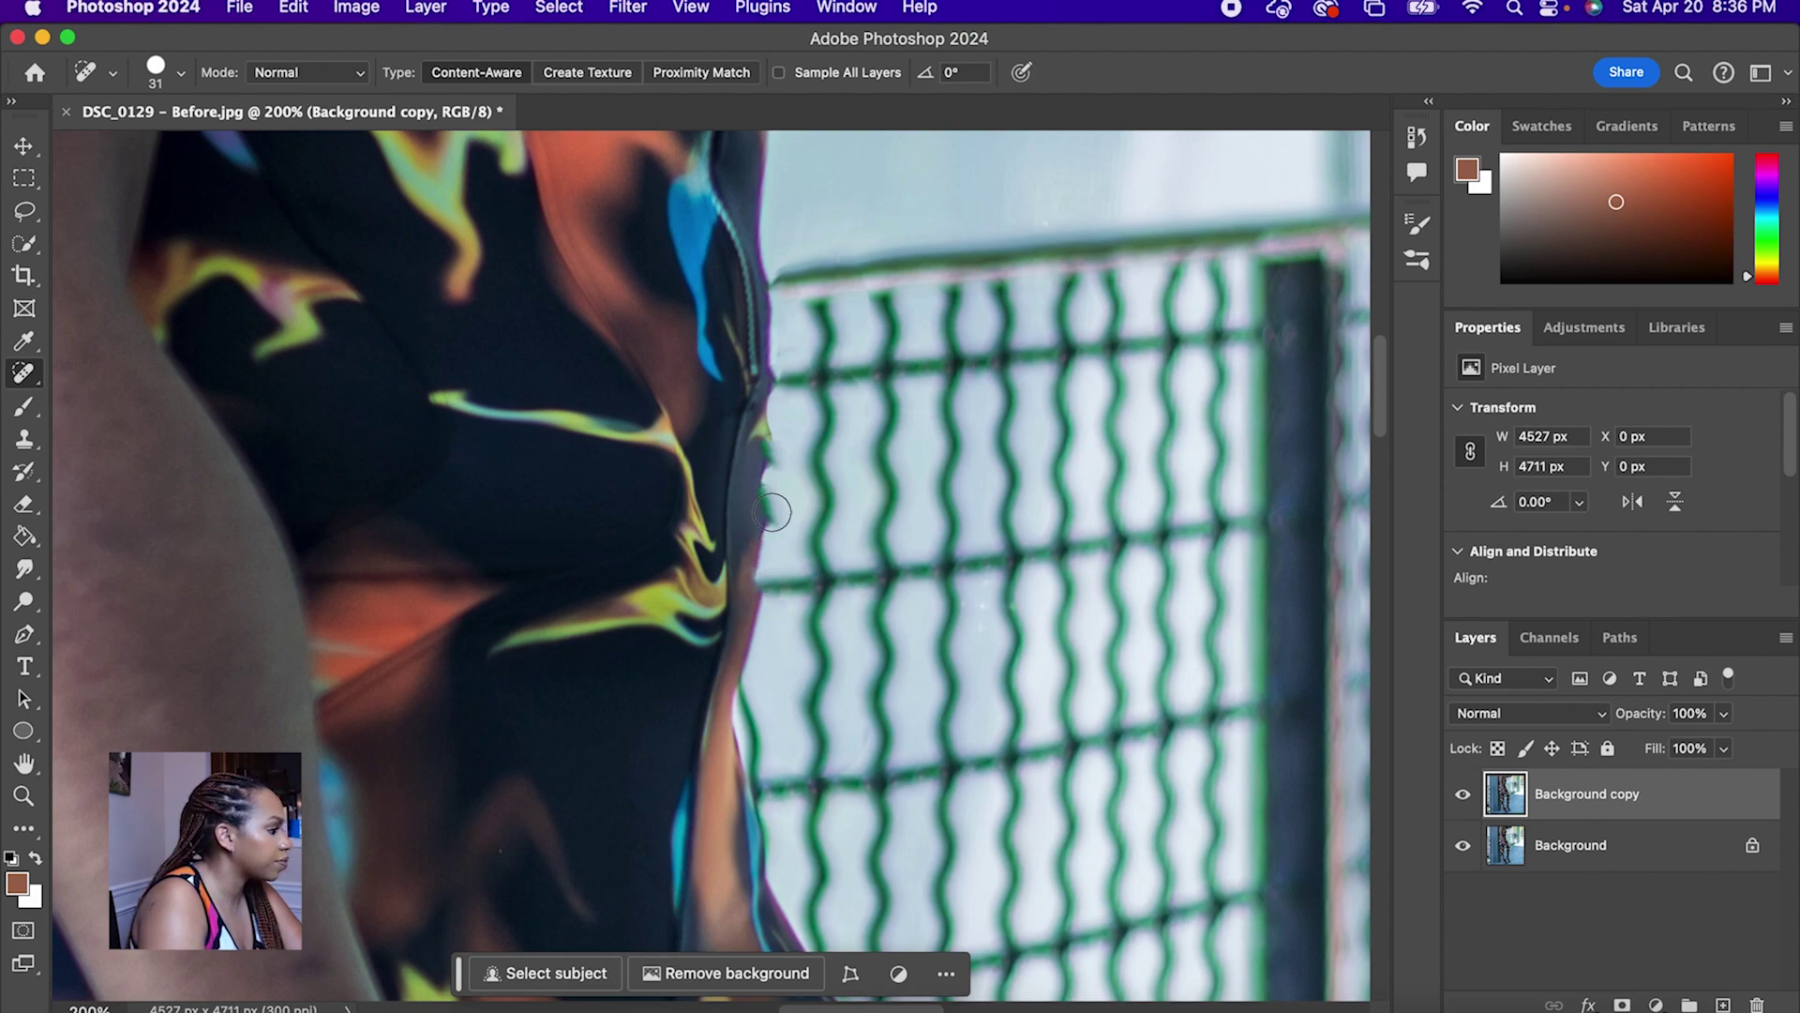
left_click(767, 300)
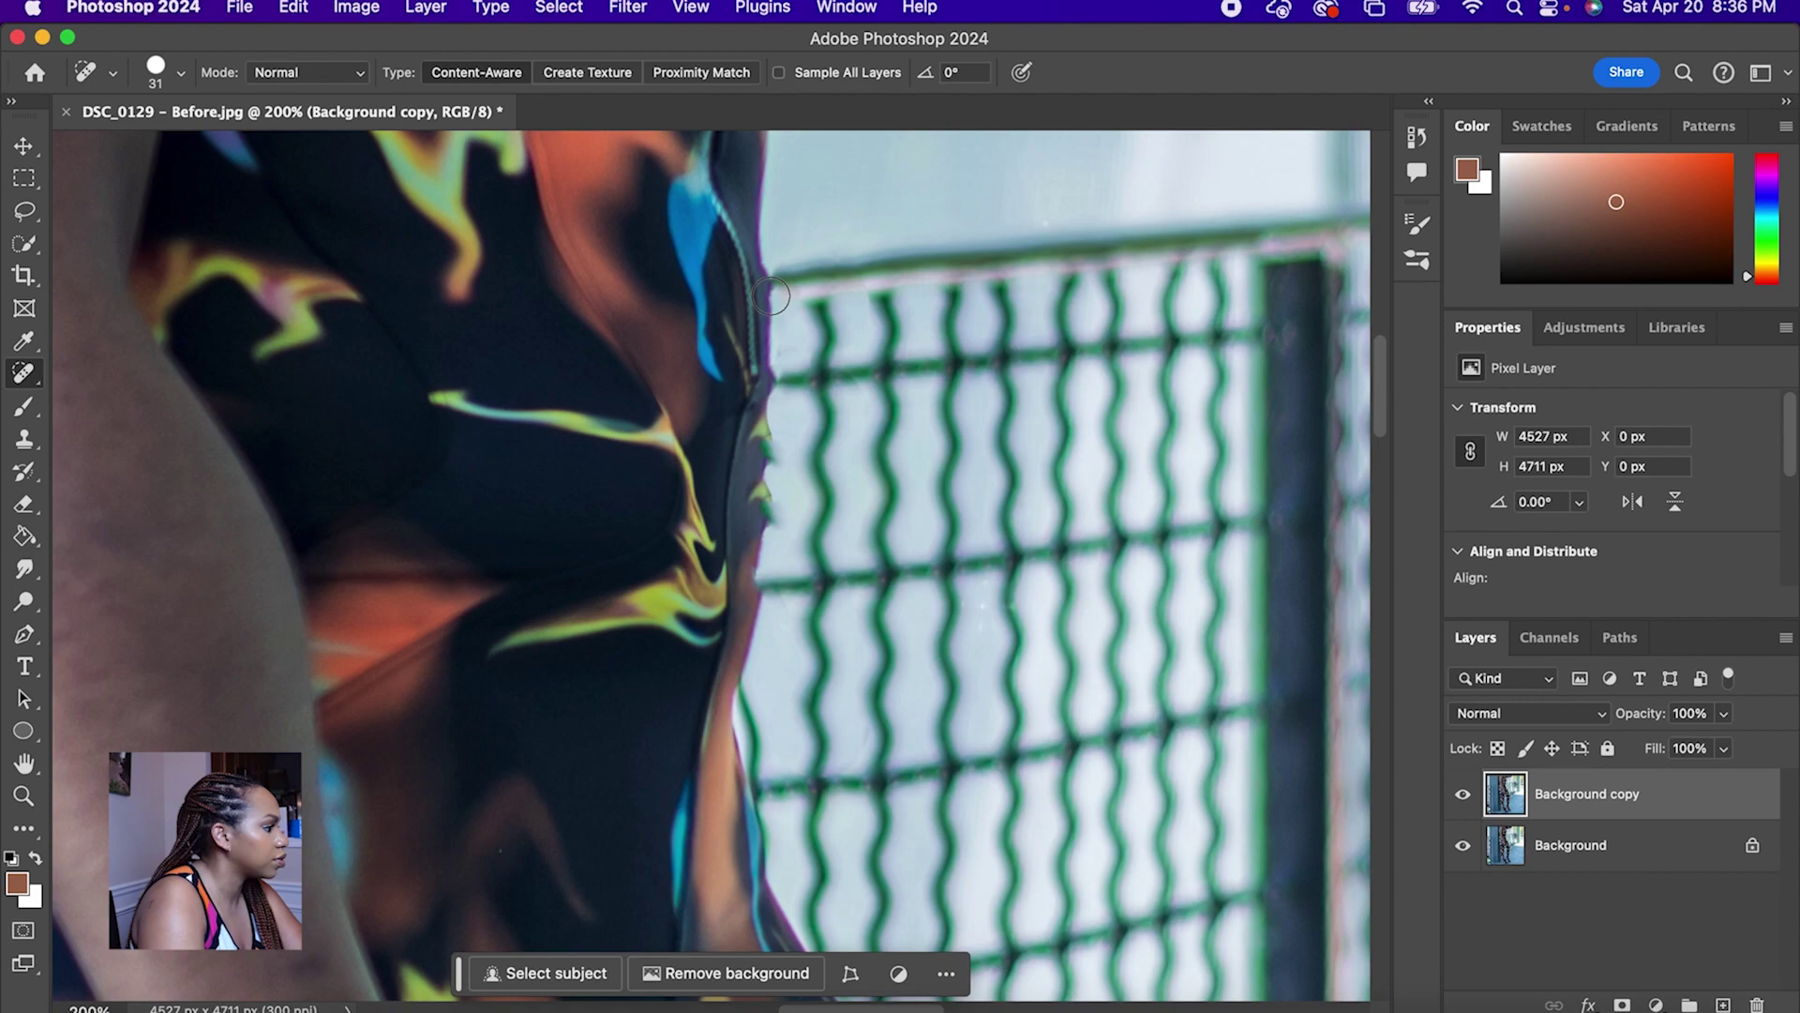
left_click(772, 456)
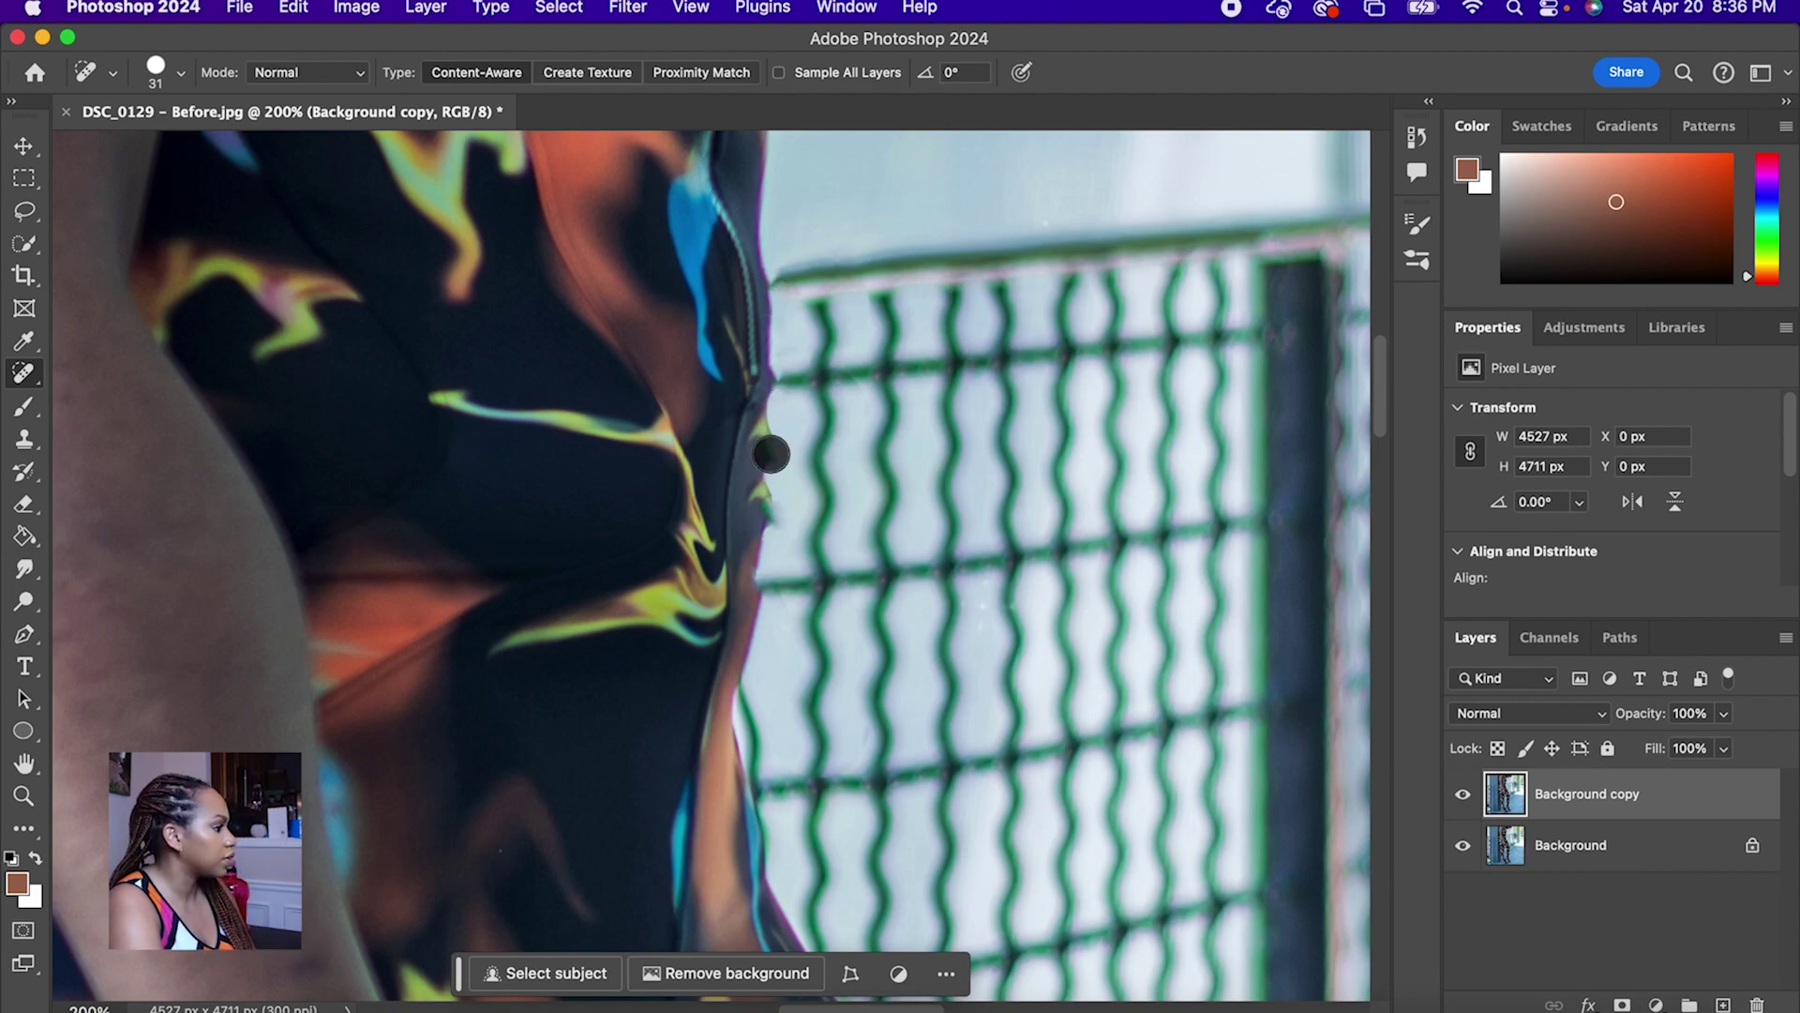
left_click(777, 523)
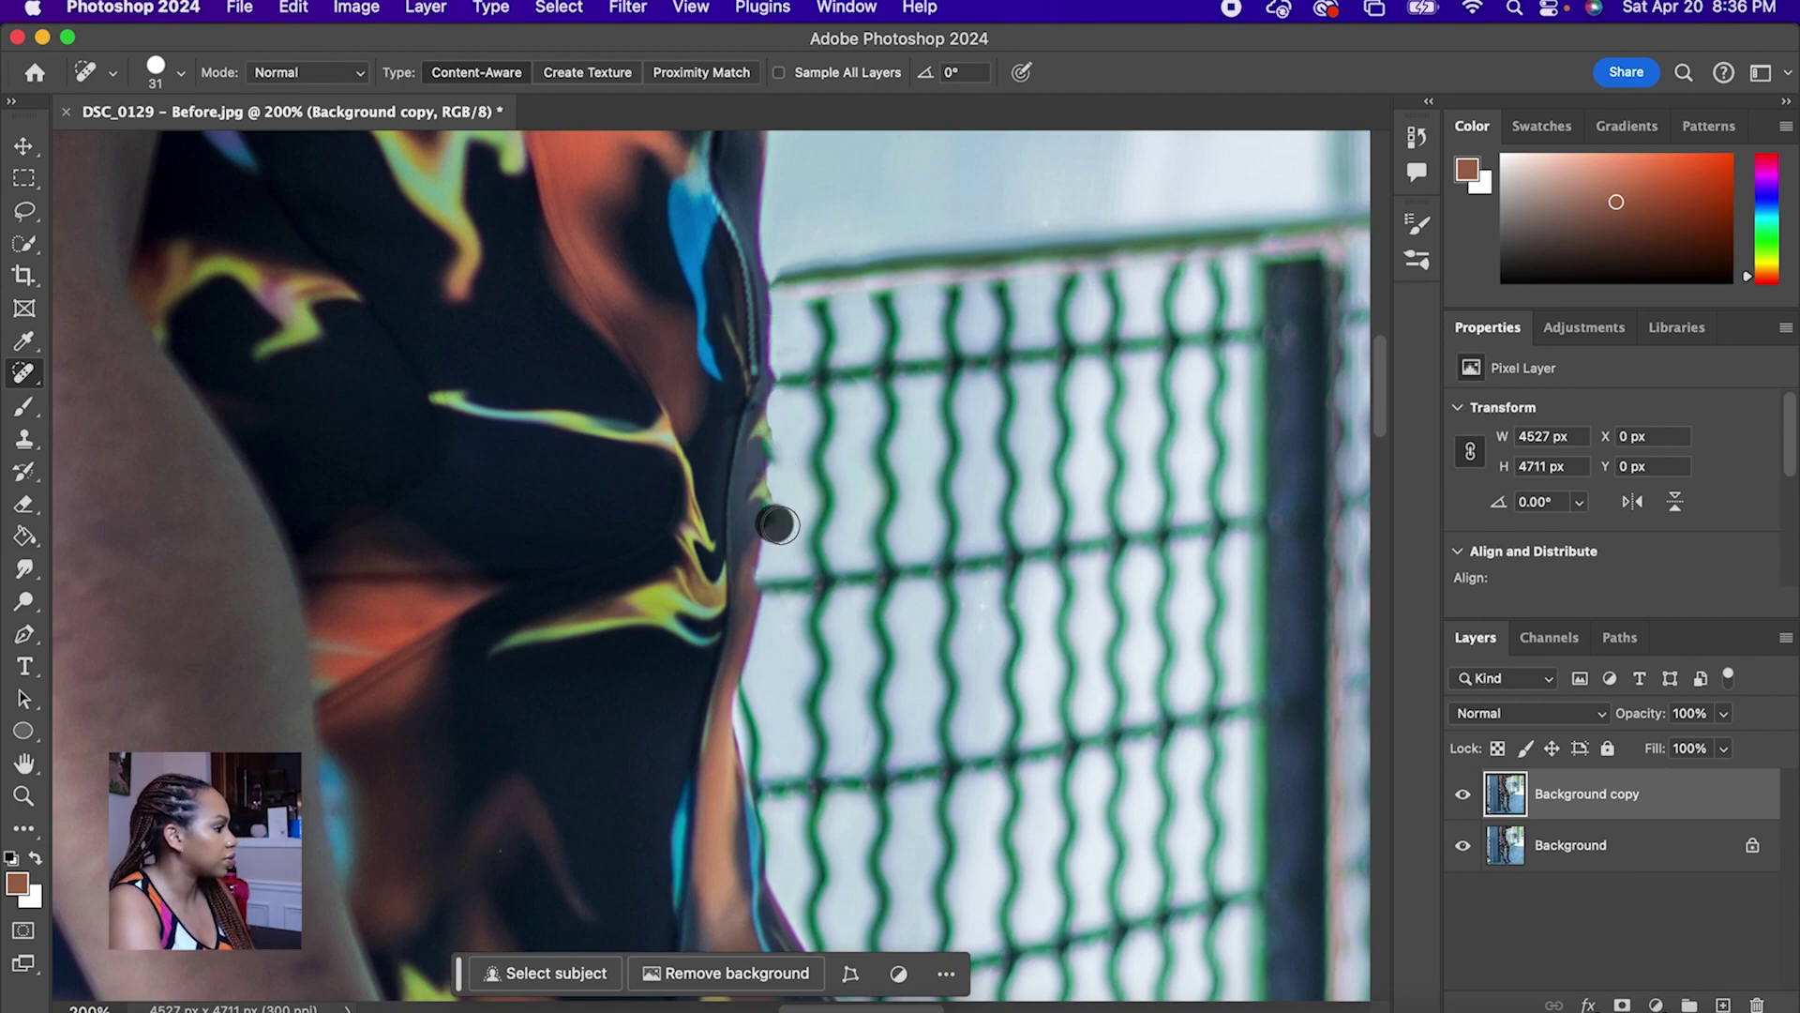
left_click(769, 273)
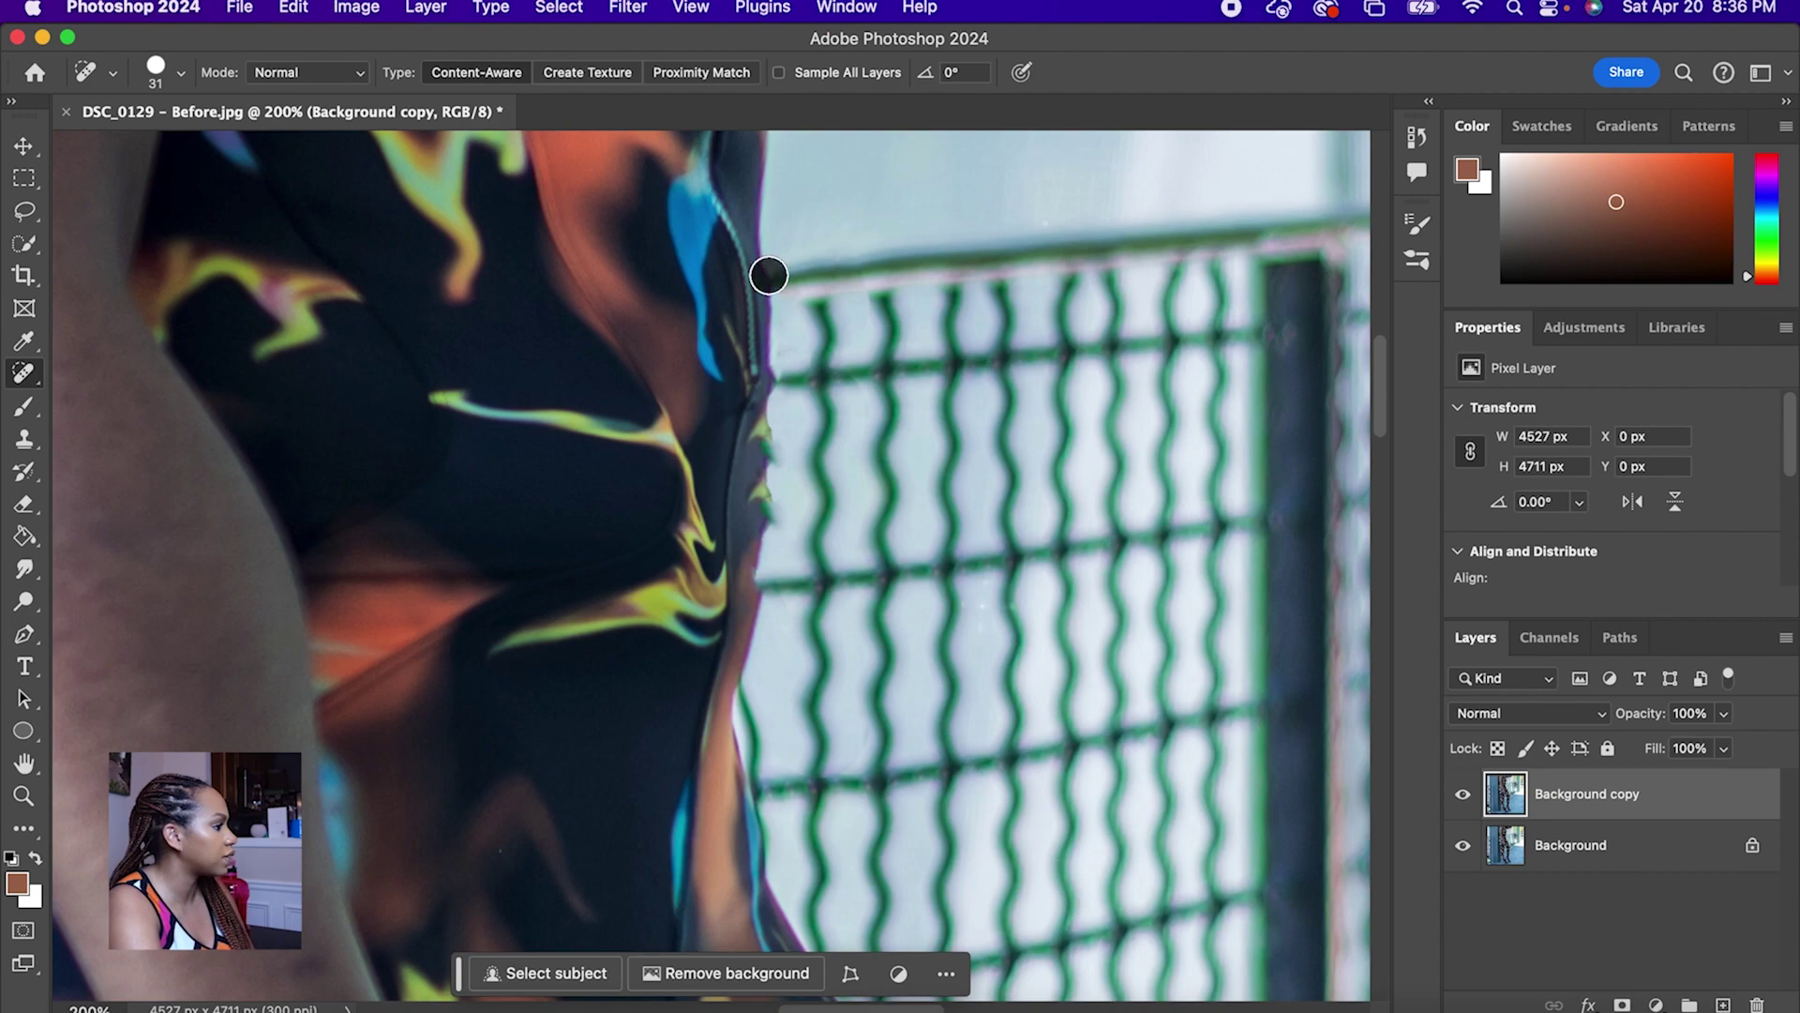
Step: Try the standard Eraser with its brush shrunk to 14 px
left_click(24, 503)
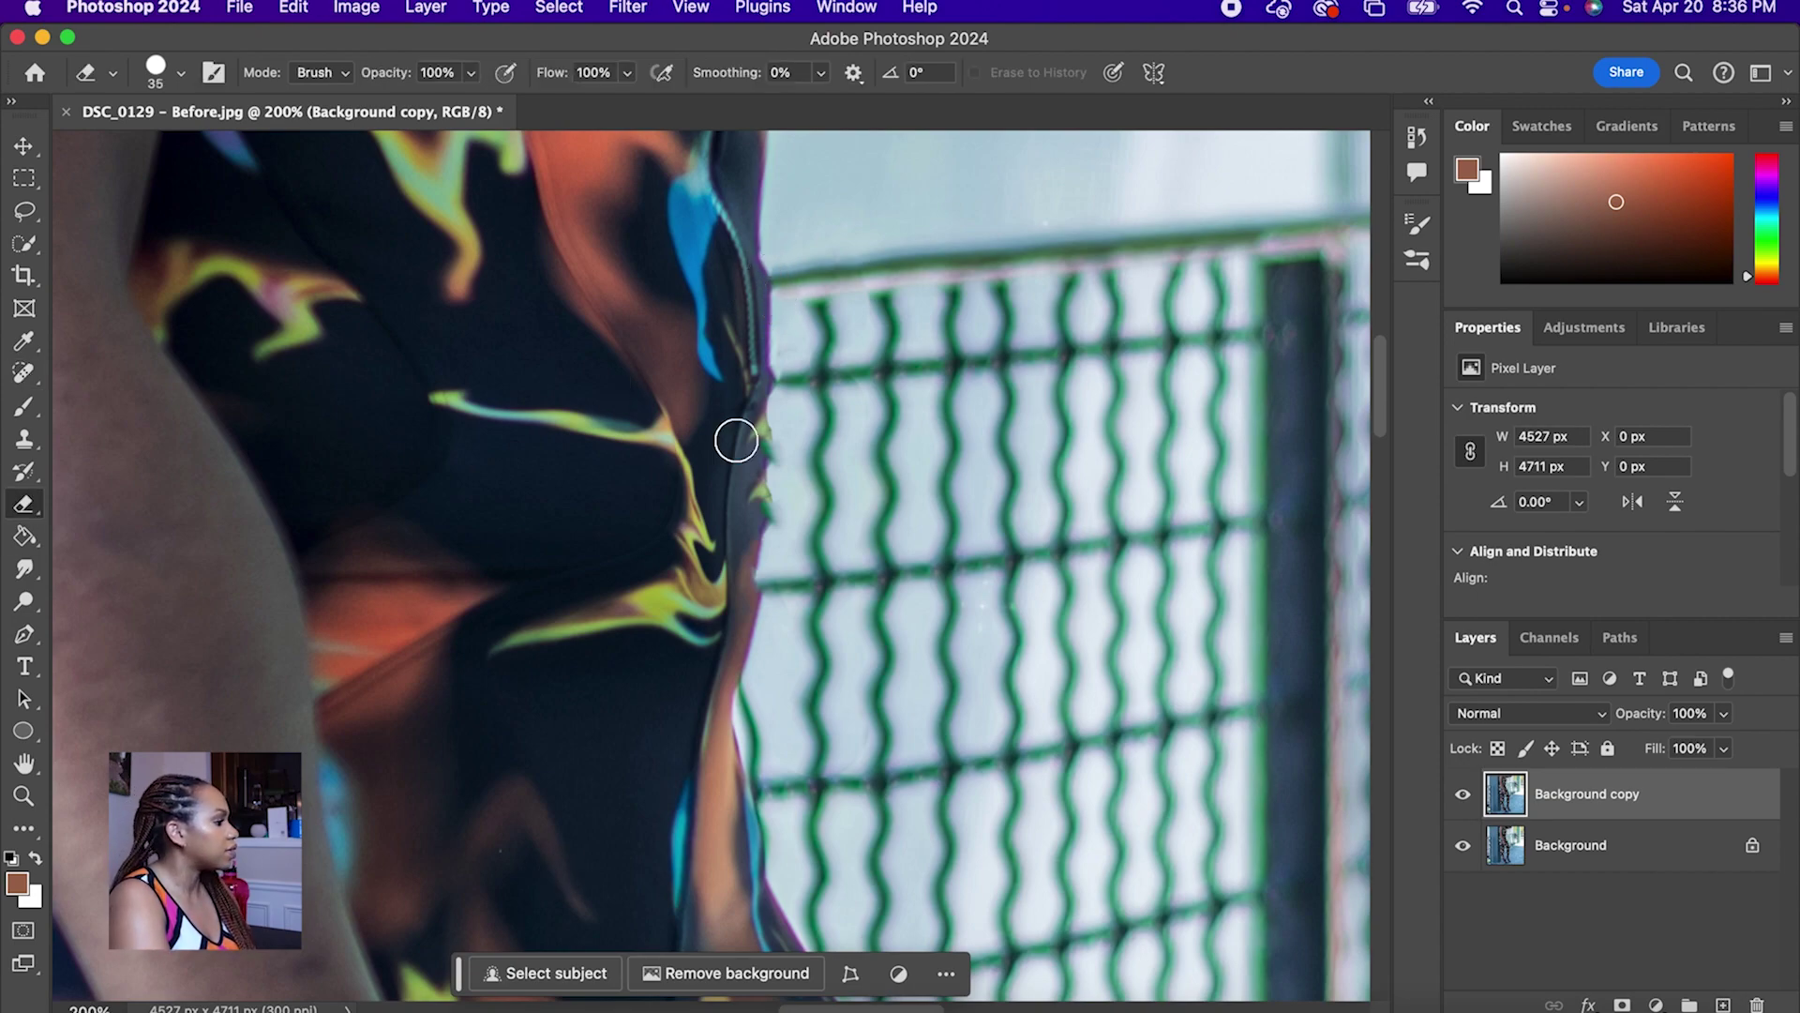
left_click(789, 463)
right_click(23, 503)
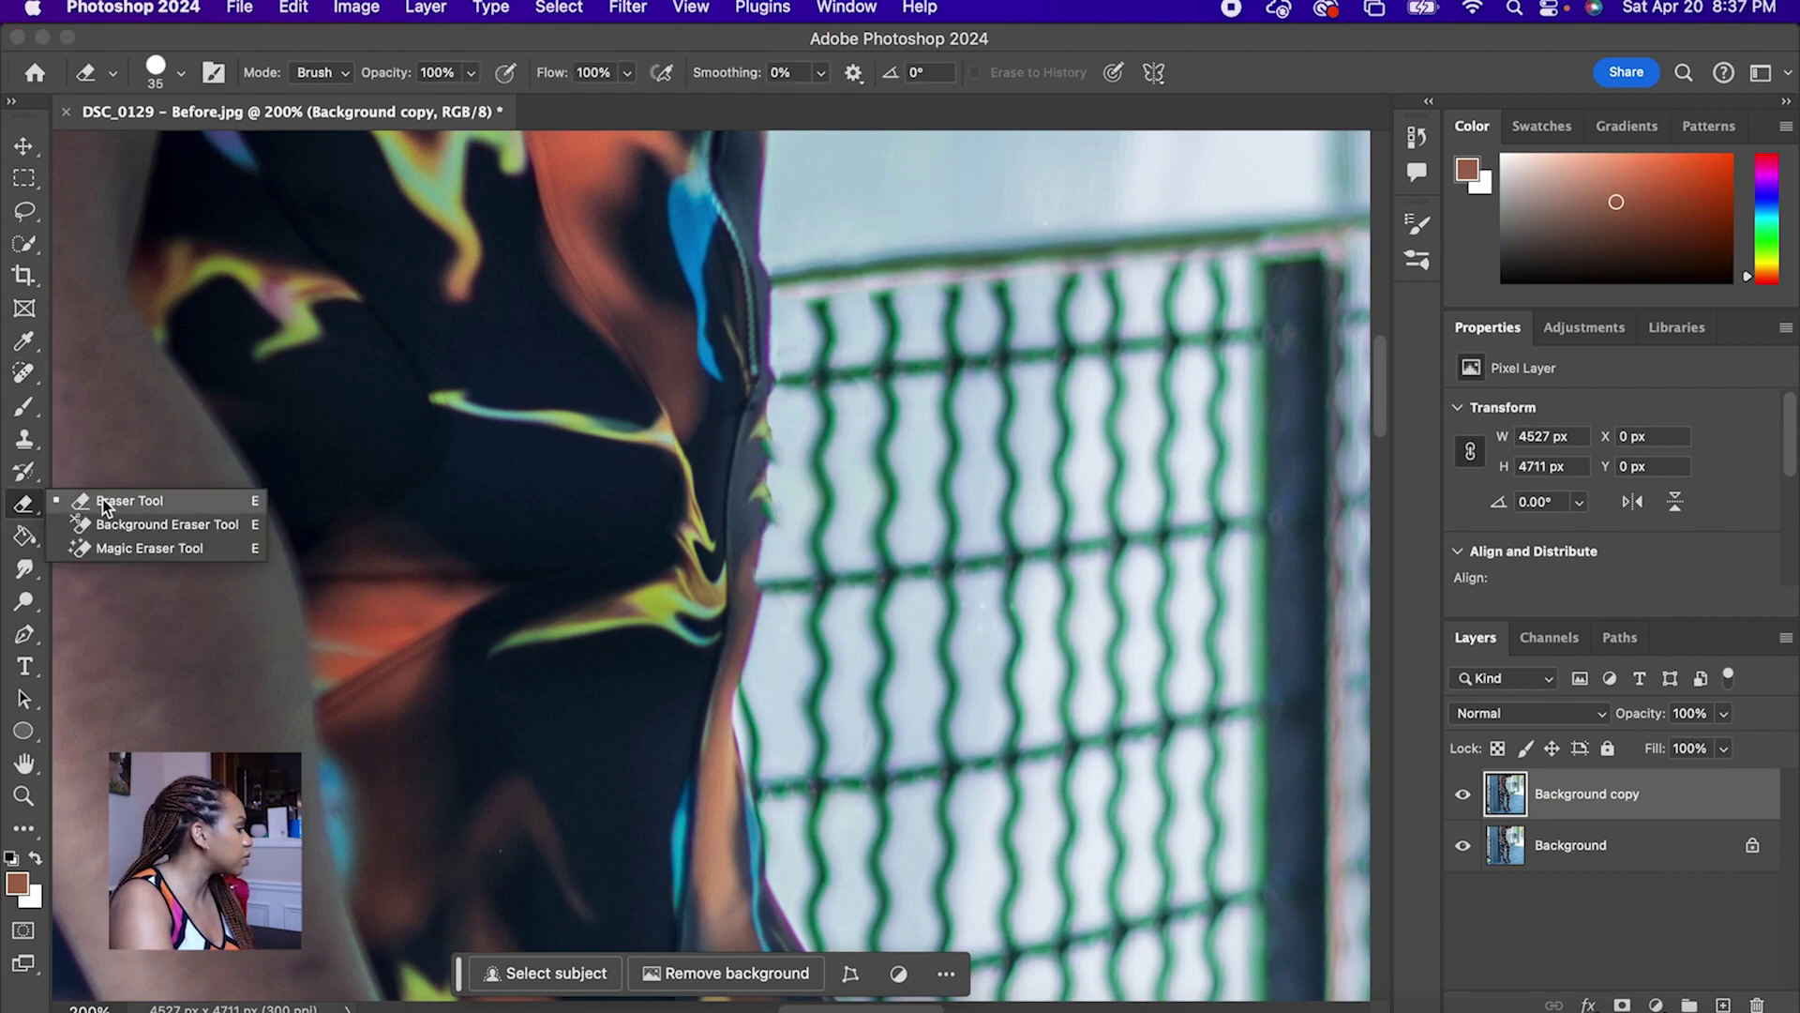
left_click(113, 494)
left_click(181, 73)
left_click_drag(161, 144, 141, 145)
key("Return")
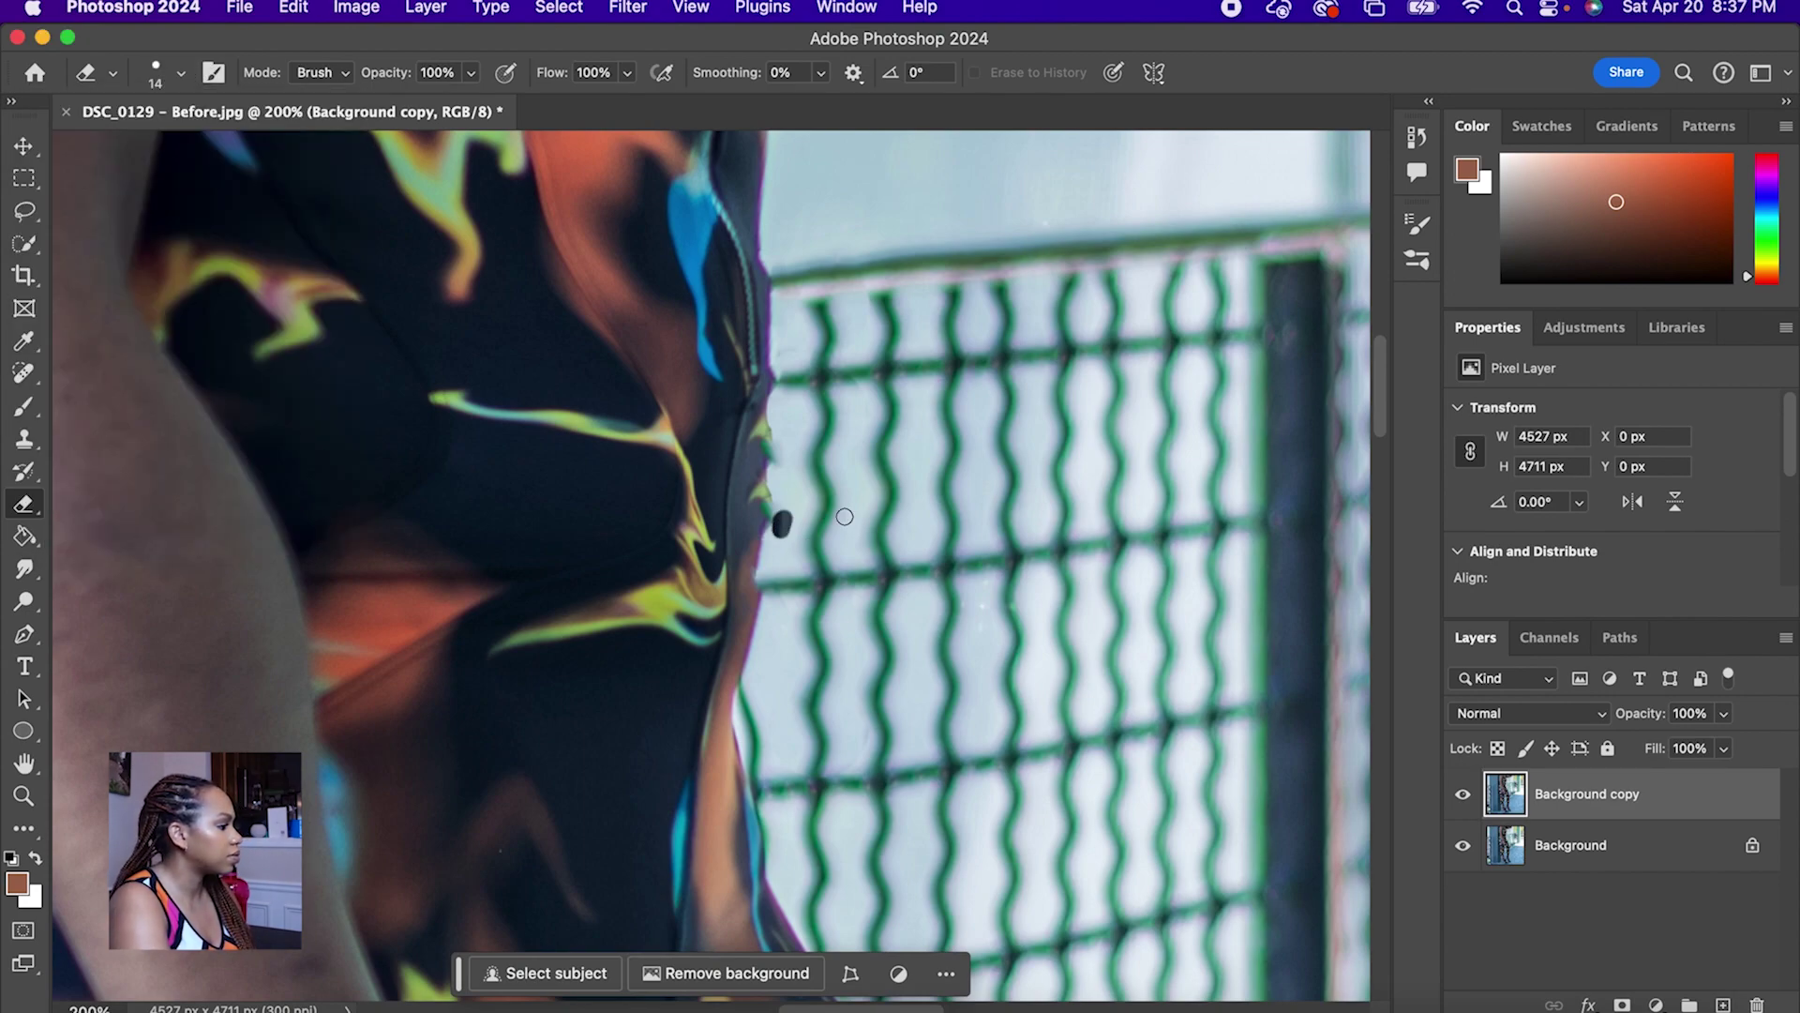
Step: Return to the Clone Stamp and shrink its brush to 12 px
left_click(23, 373)
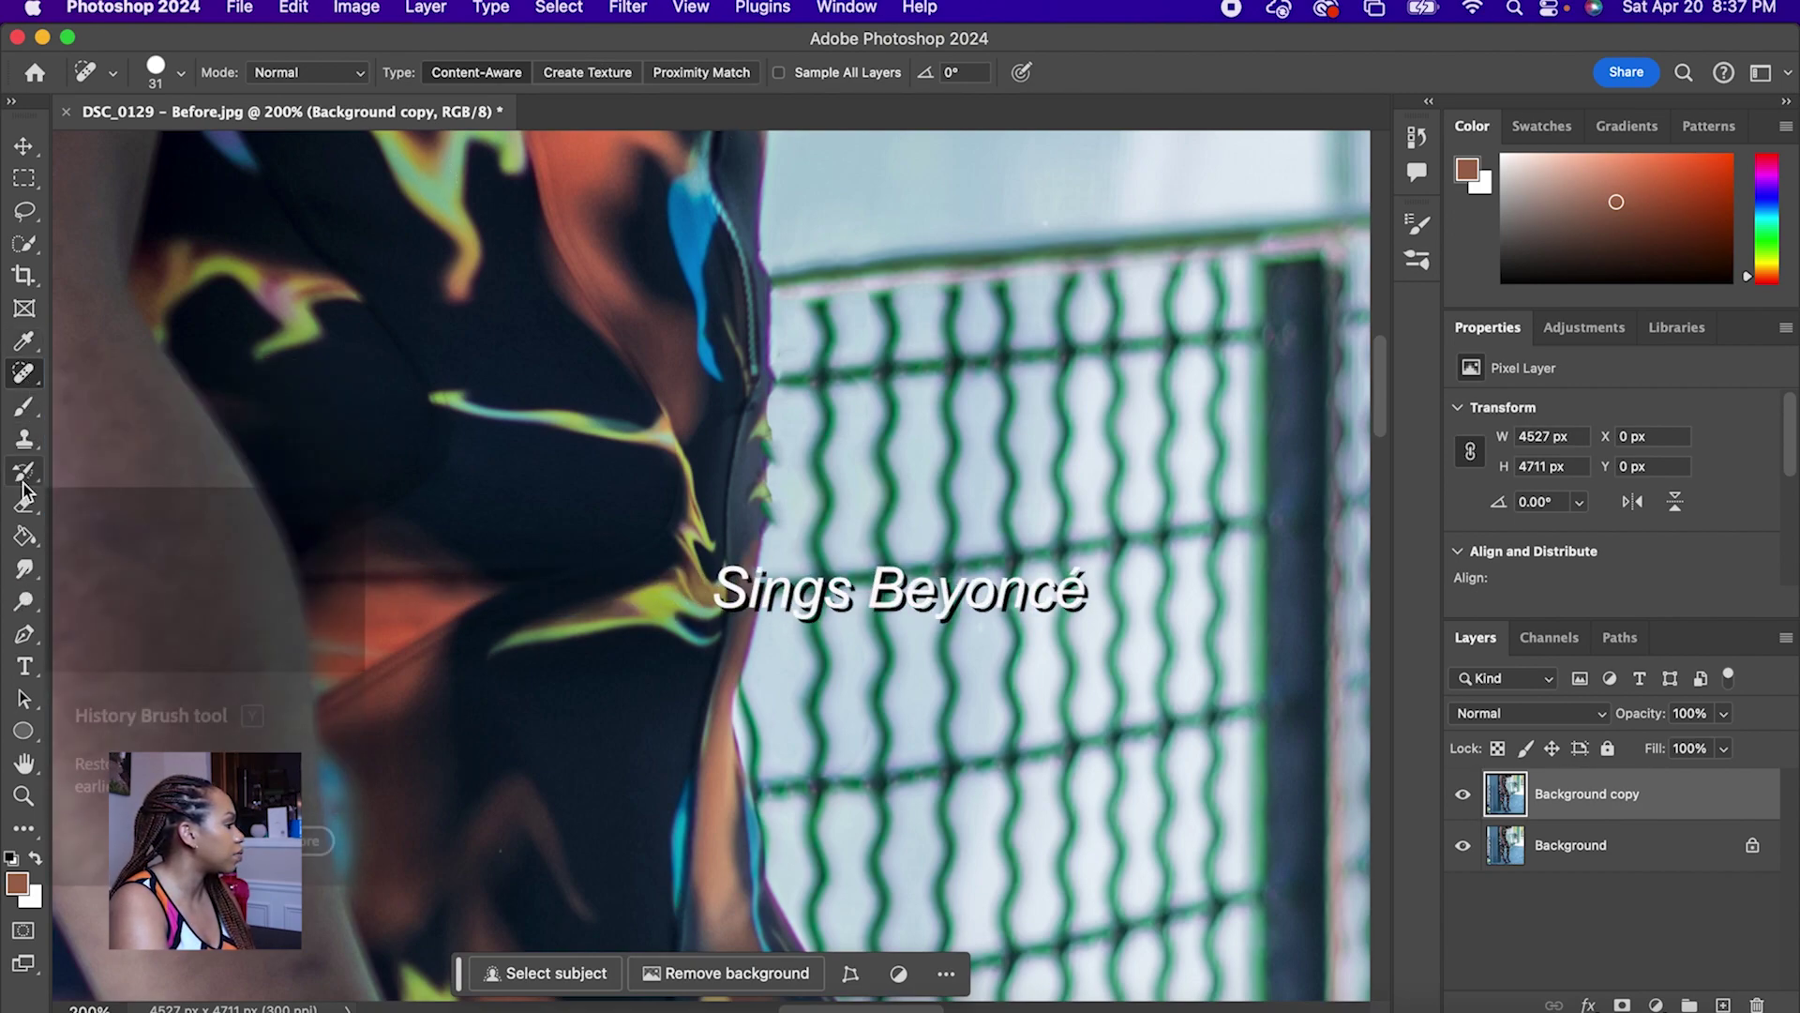
left_click(25, 446)
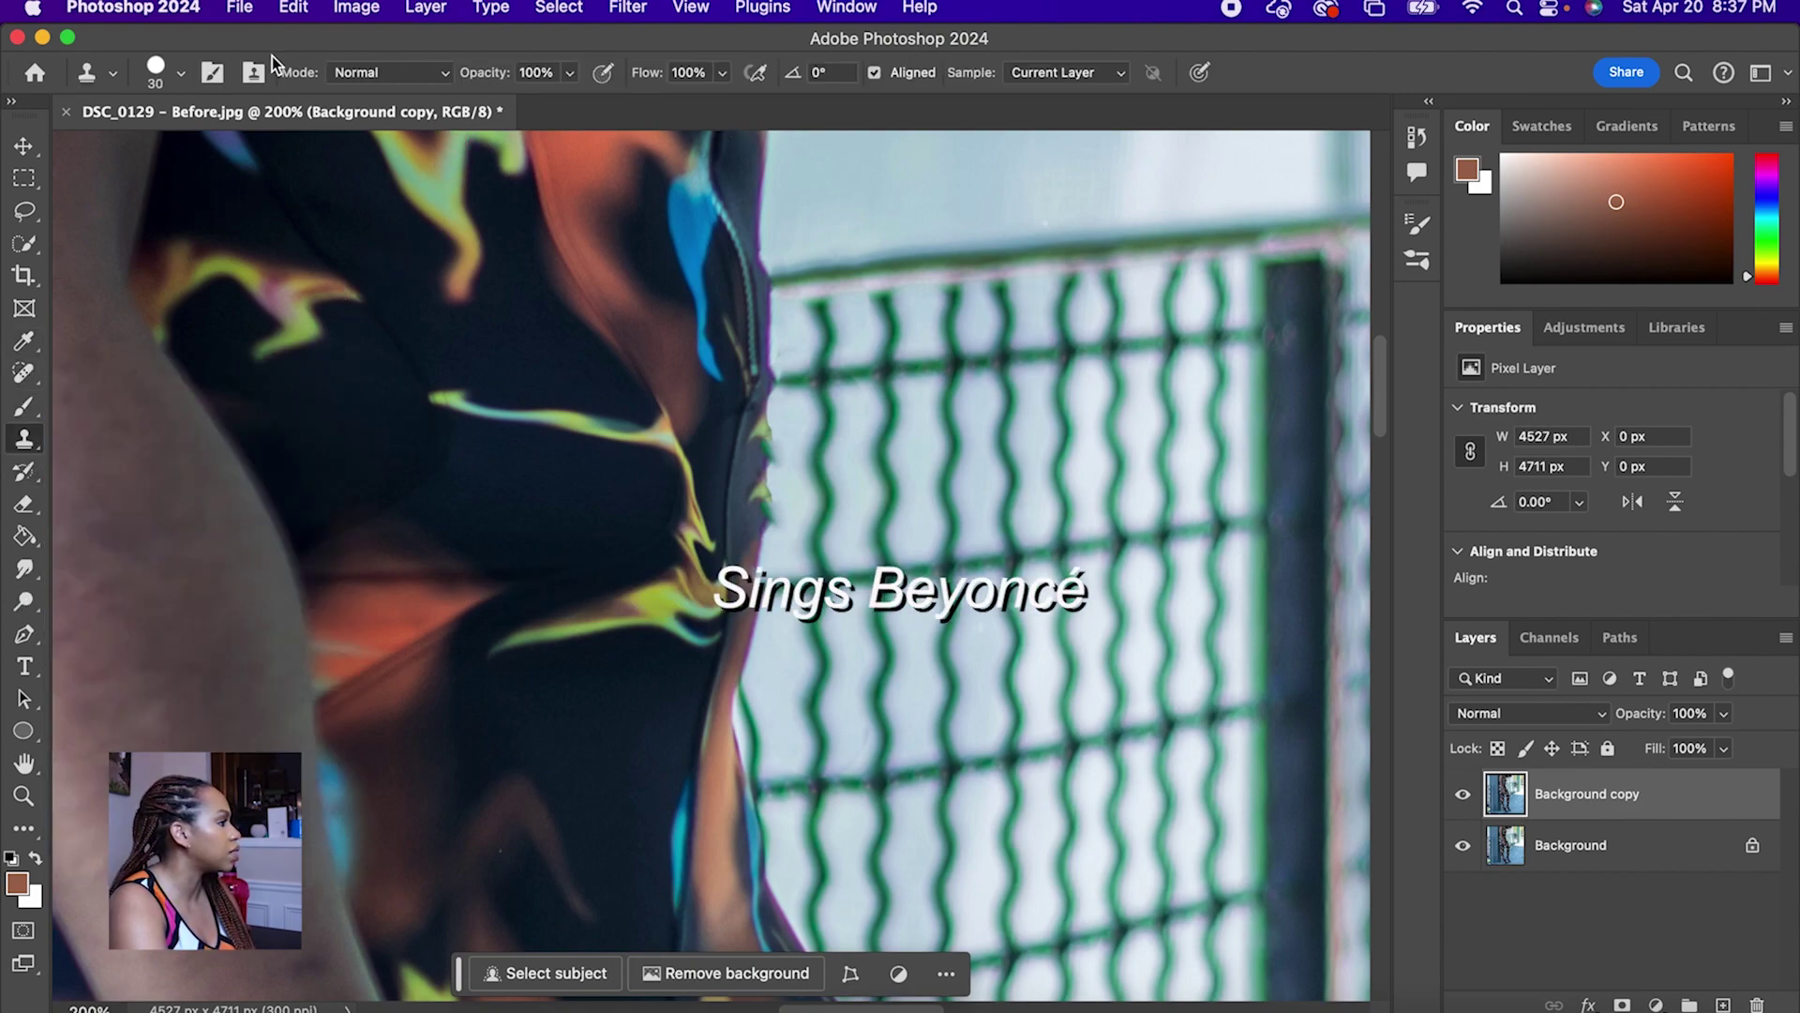
left_click(181, 72)
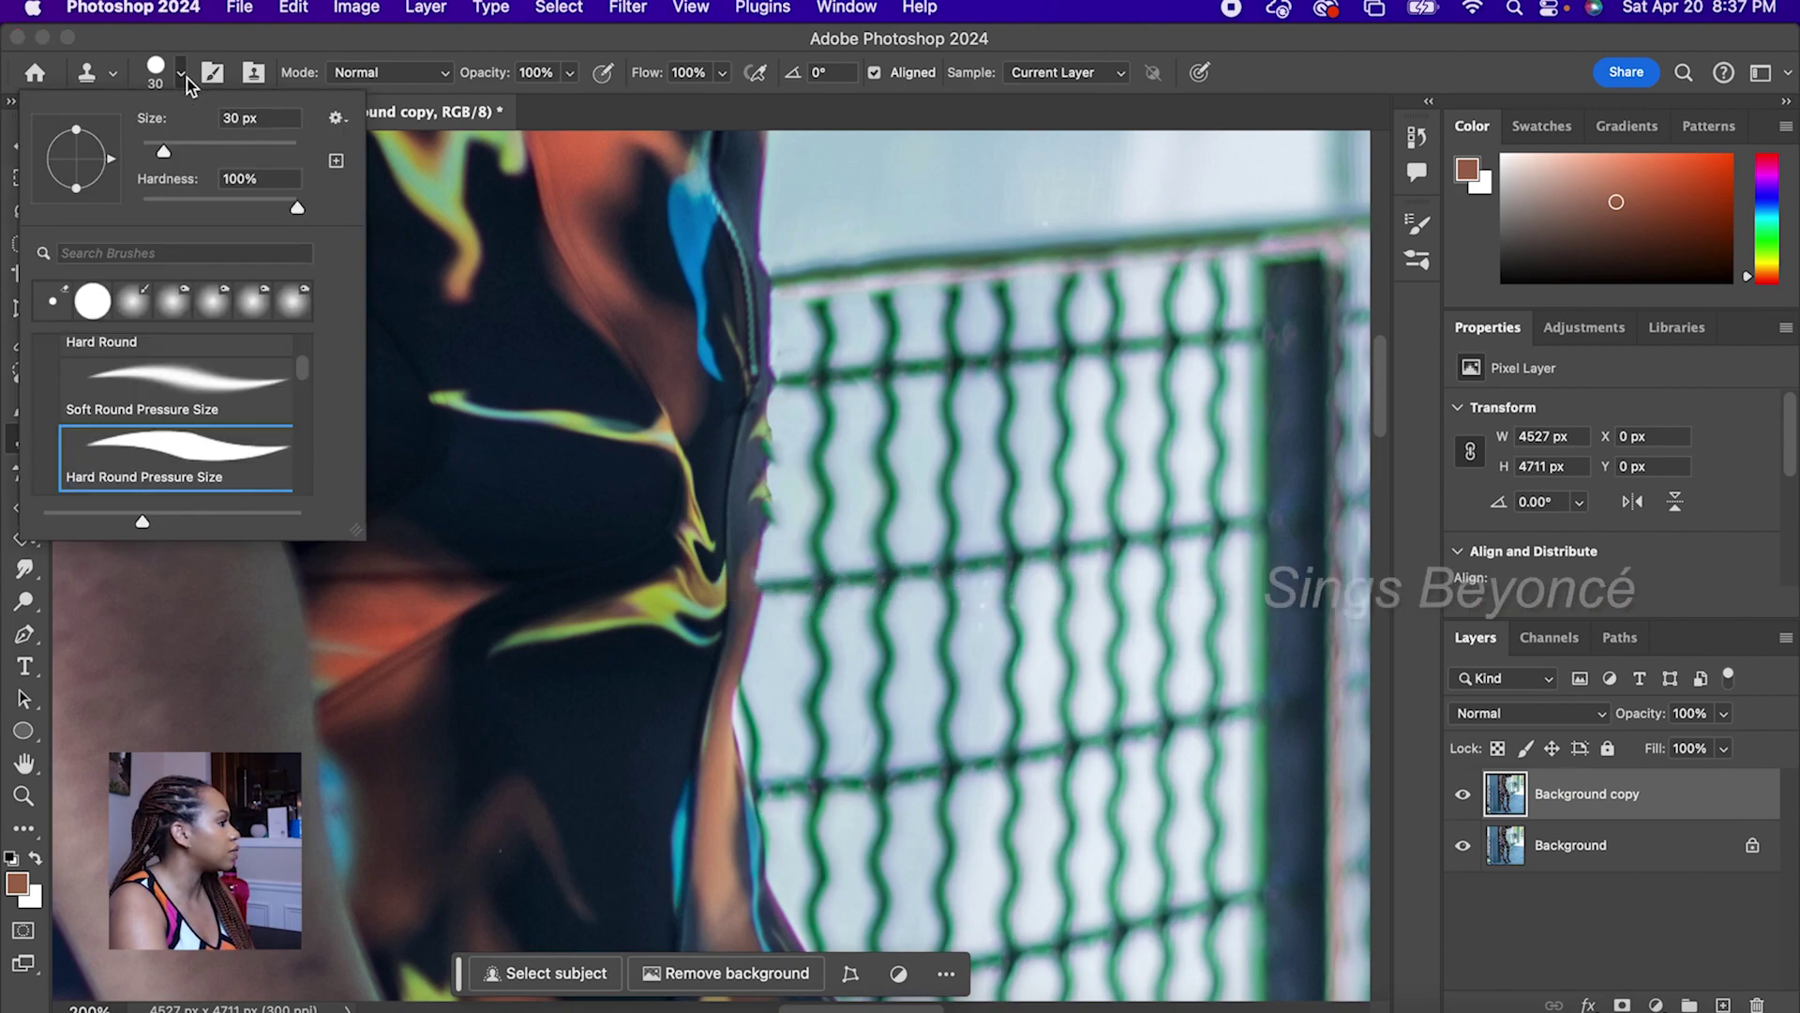
left_click_drag(158, 151, 152, 152)
key("Return")
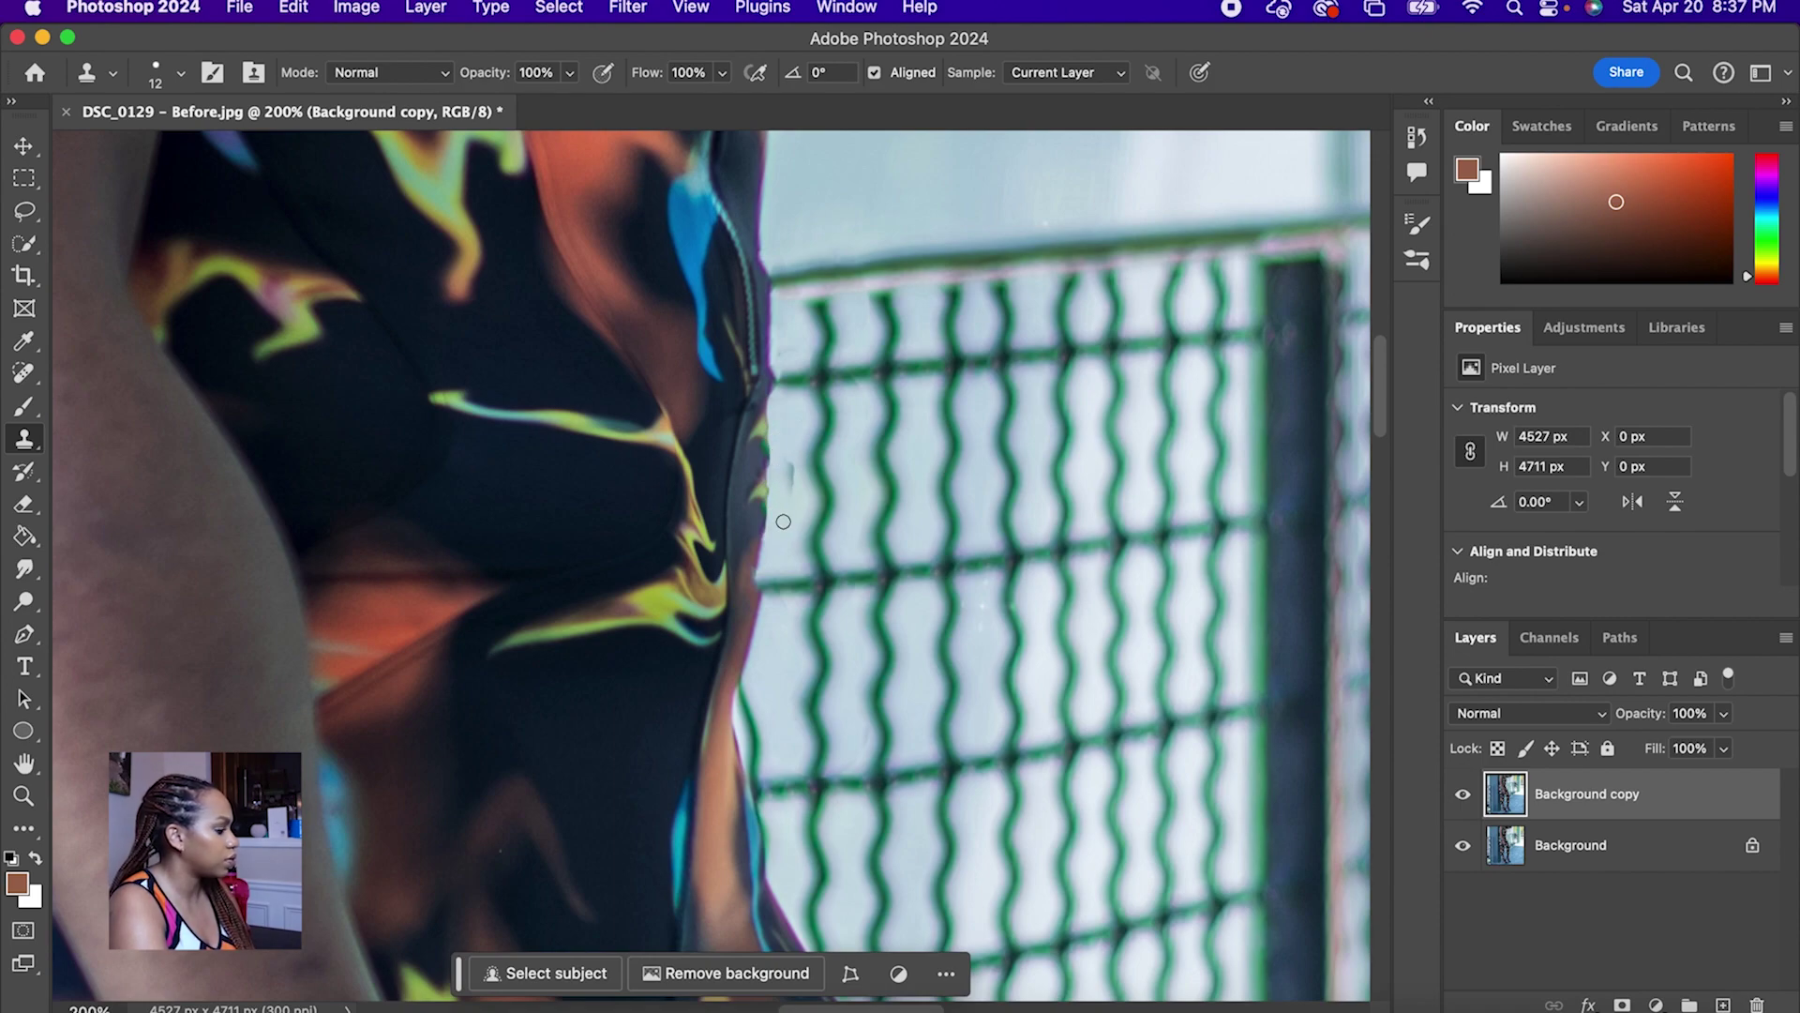
scroll(804, 602, "up", 3)
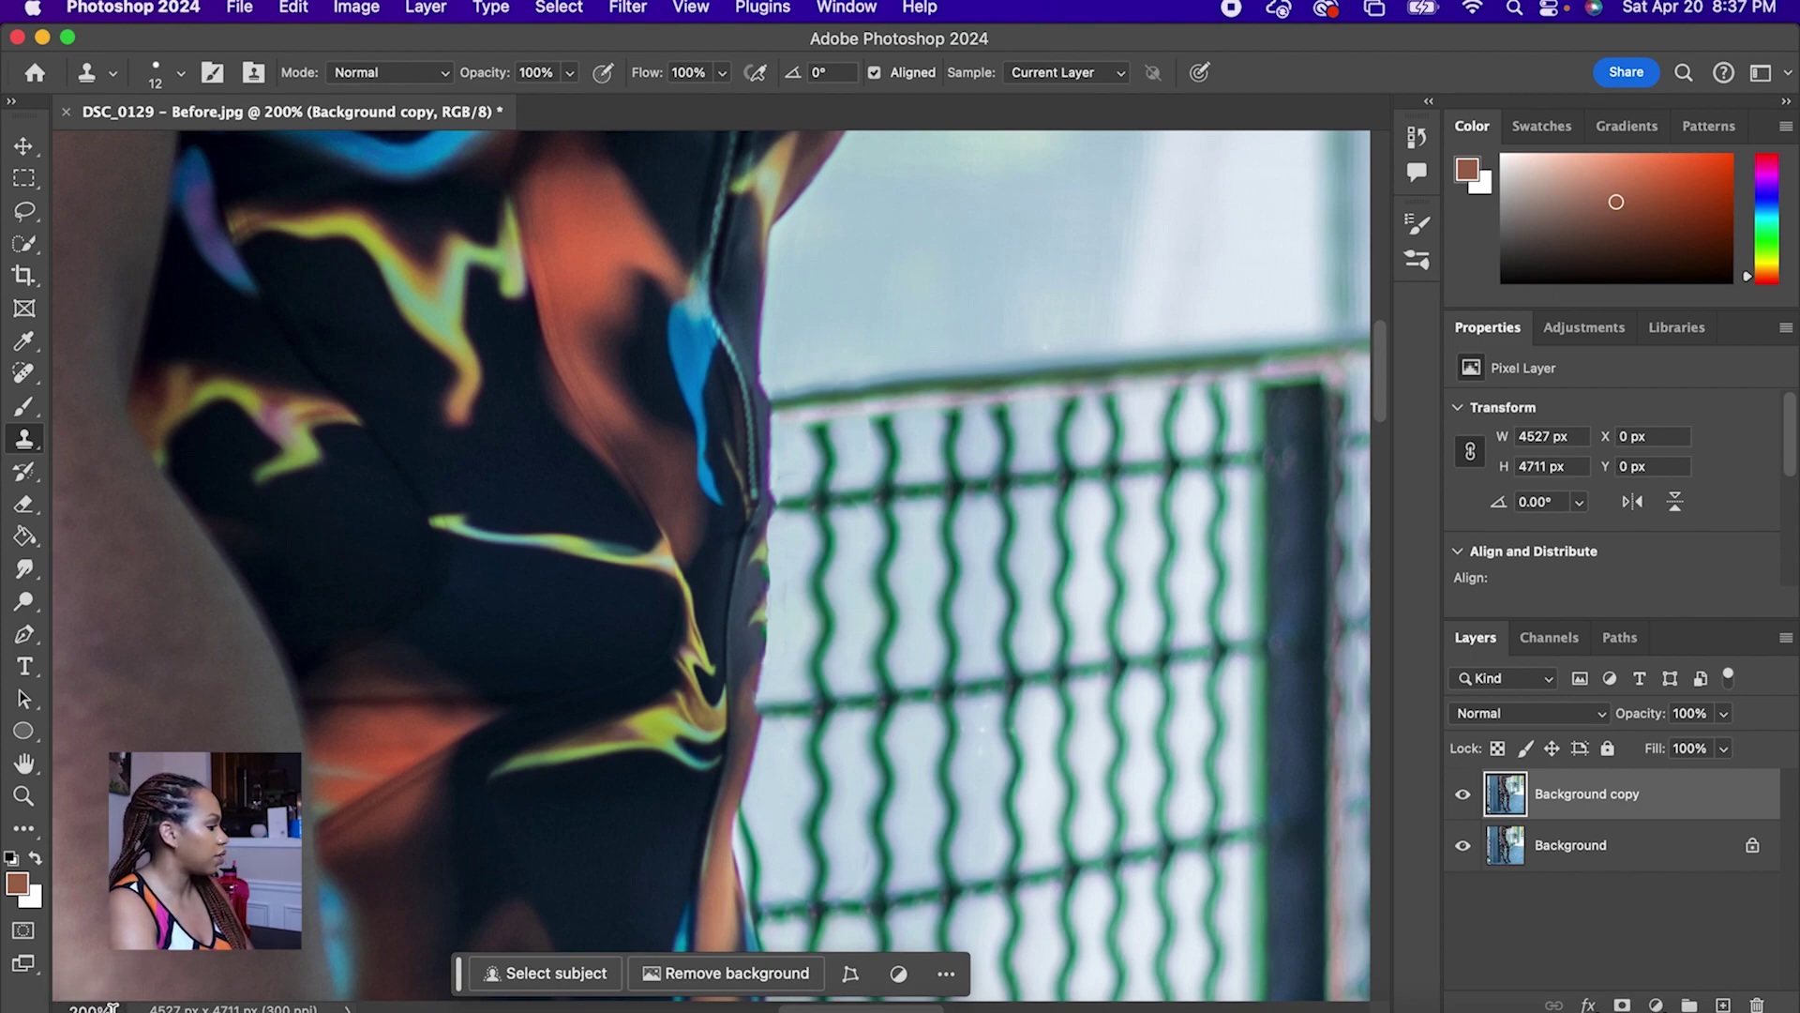
Step: Zoom to 50% and heal the dark blemish on the left pillar with a 46 px Spot Healing Brush
type("50")
key("Return")
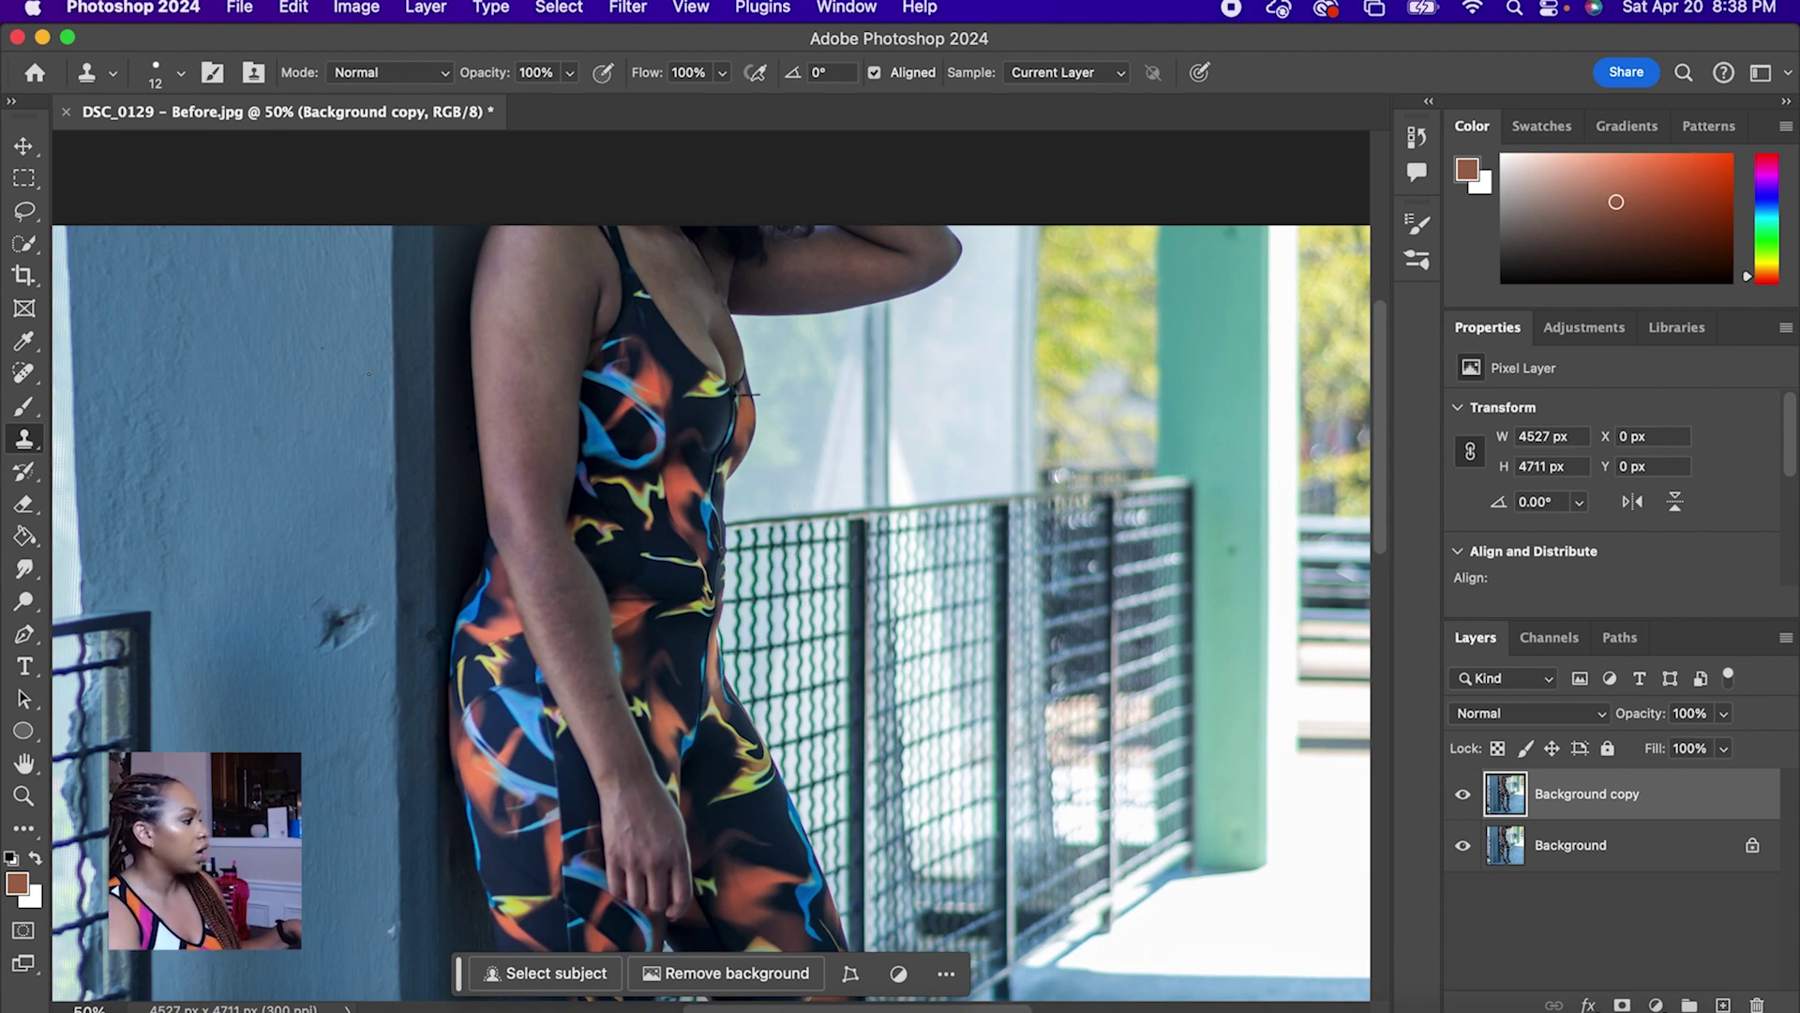
left_click(25, 372)
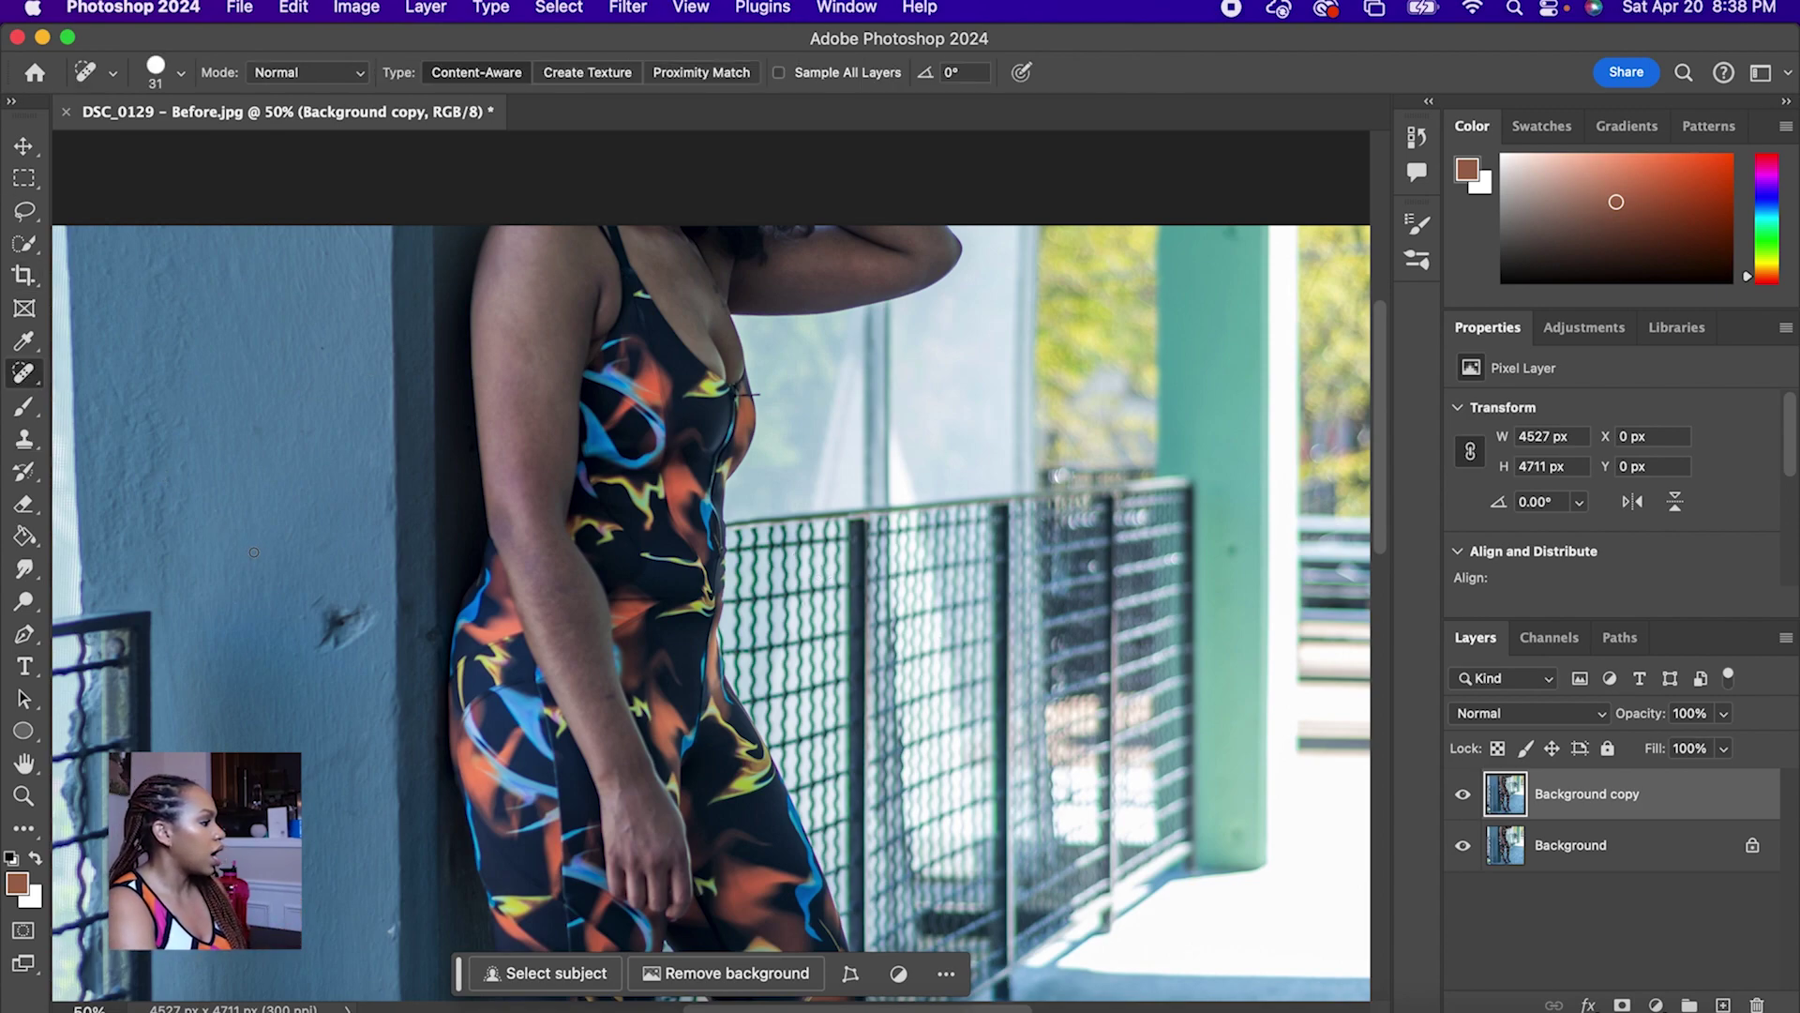
left_click(182, 75)
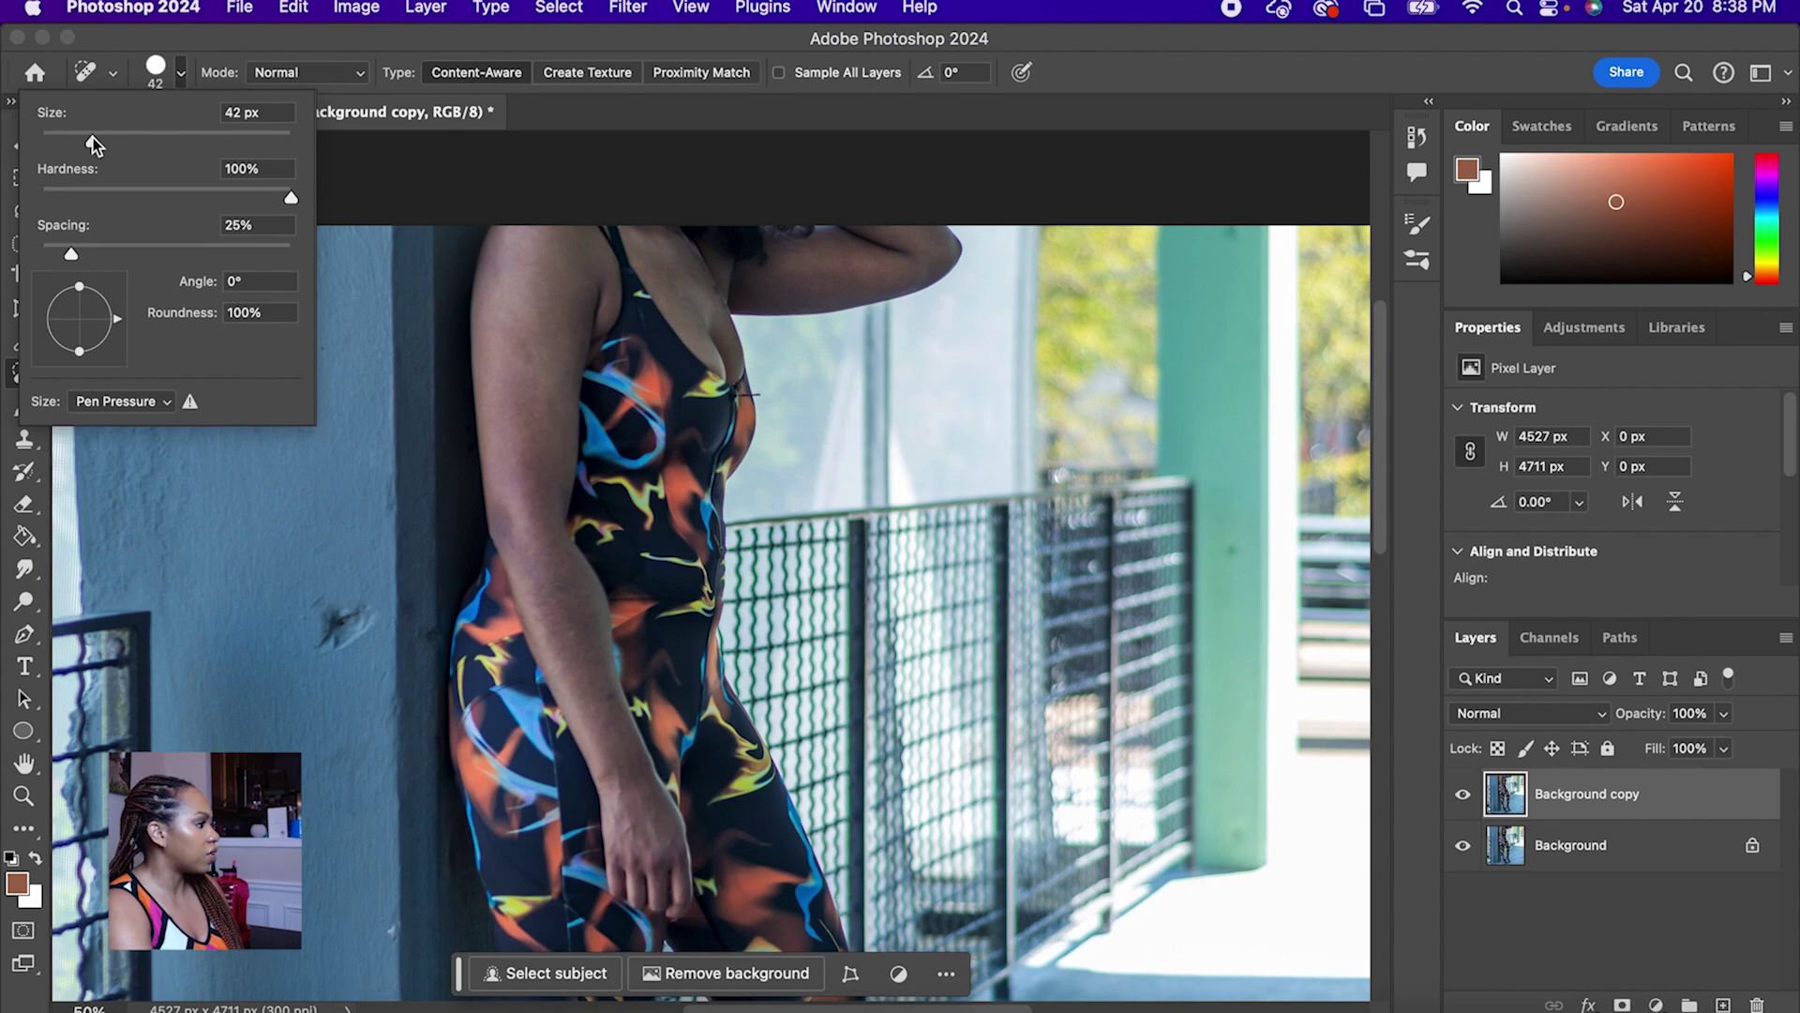
left_click_drag(334, 605, 327, 639)
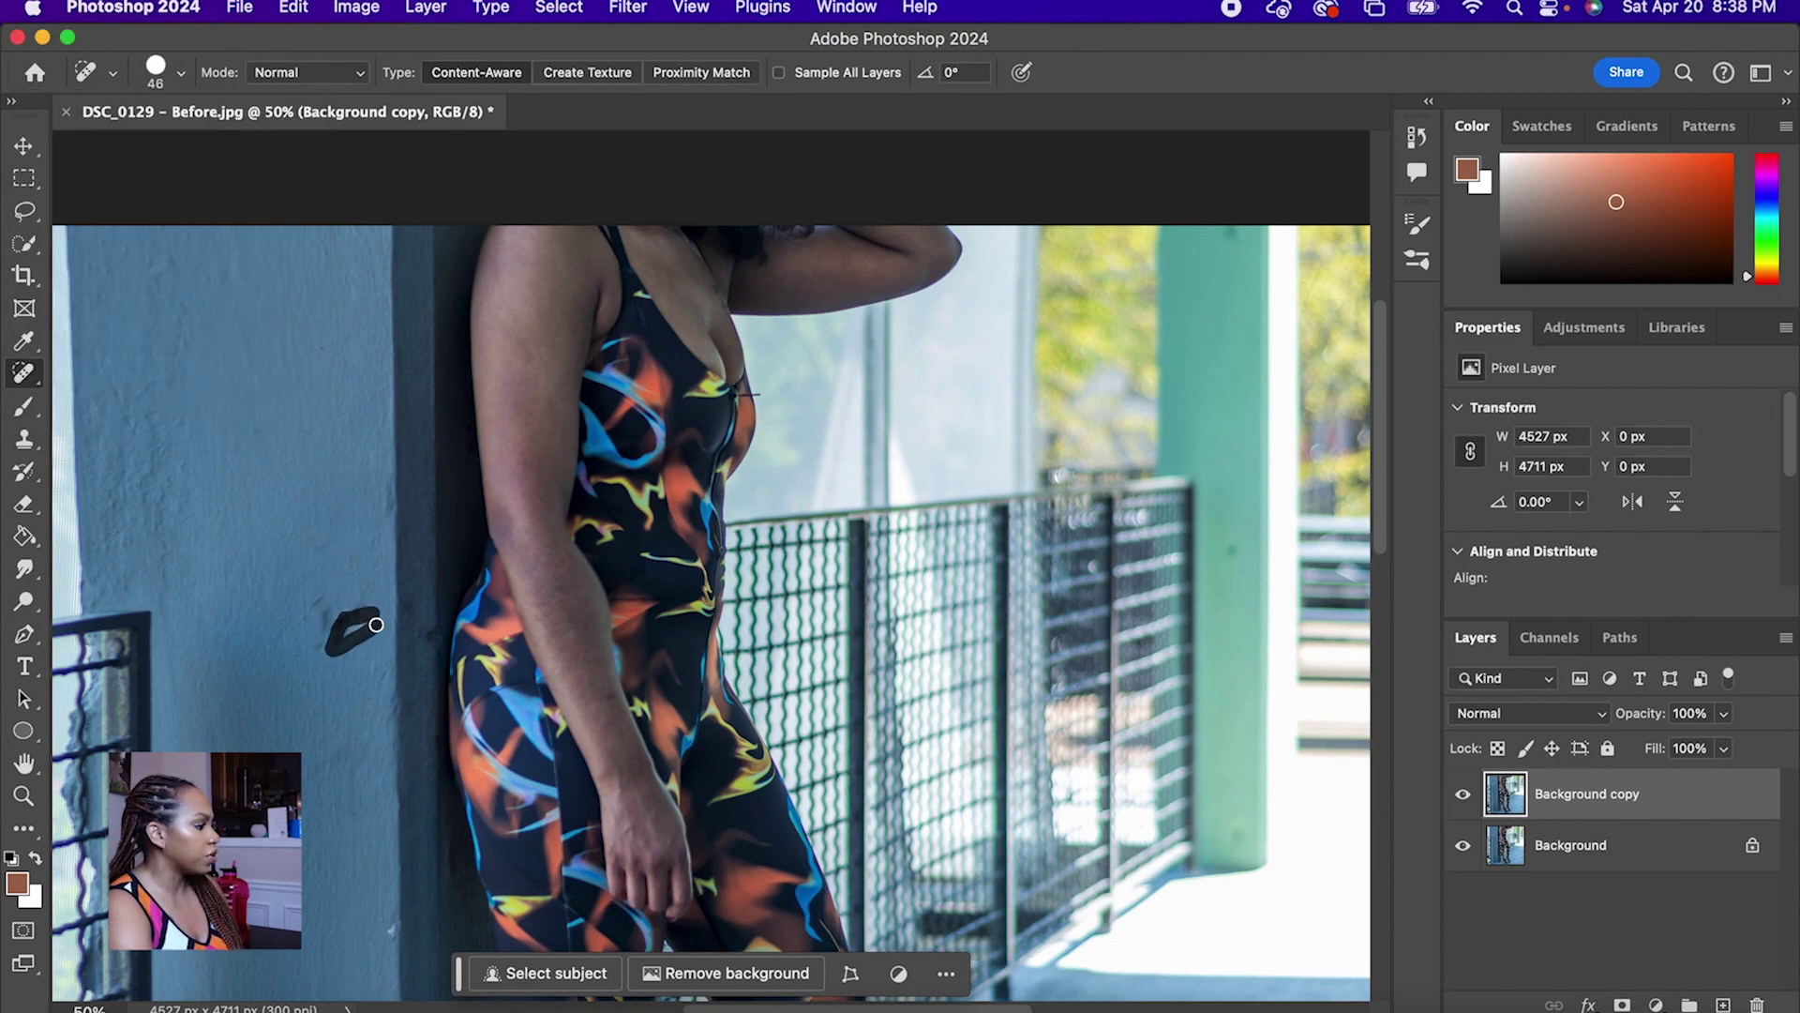
left_click_drag(376, 624, 323, 643)
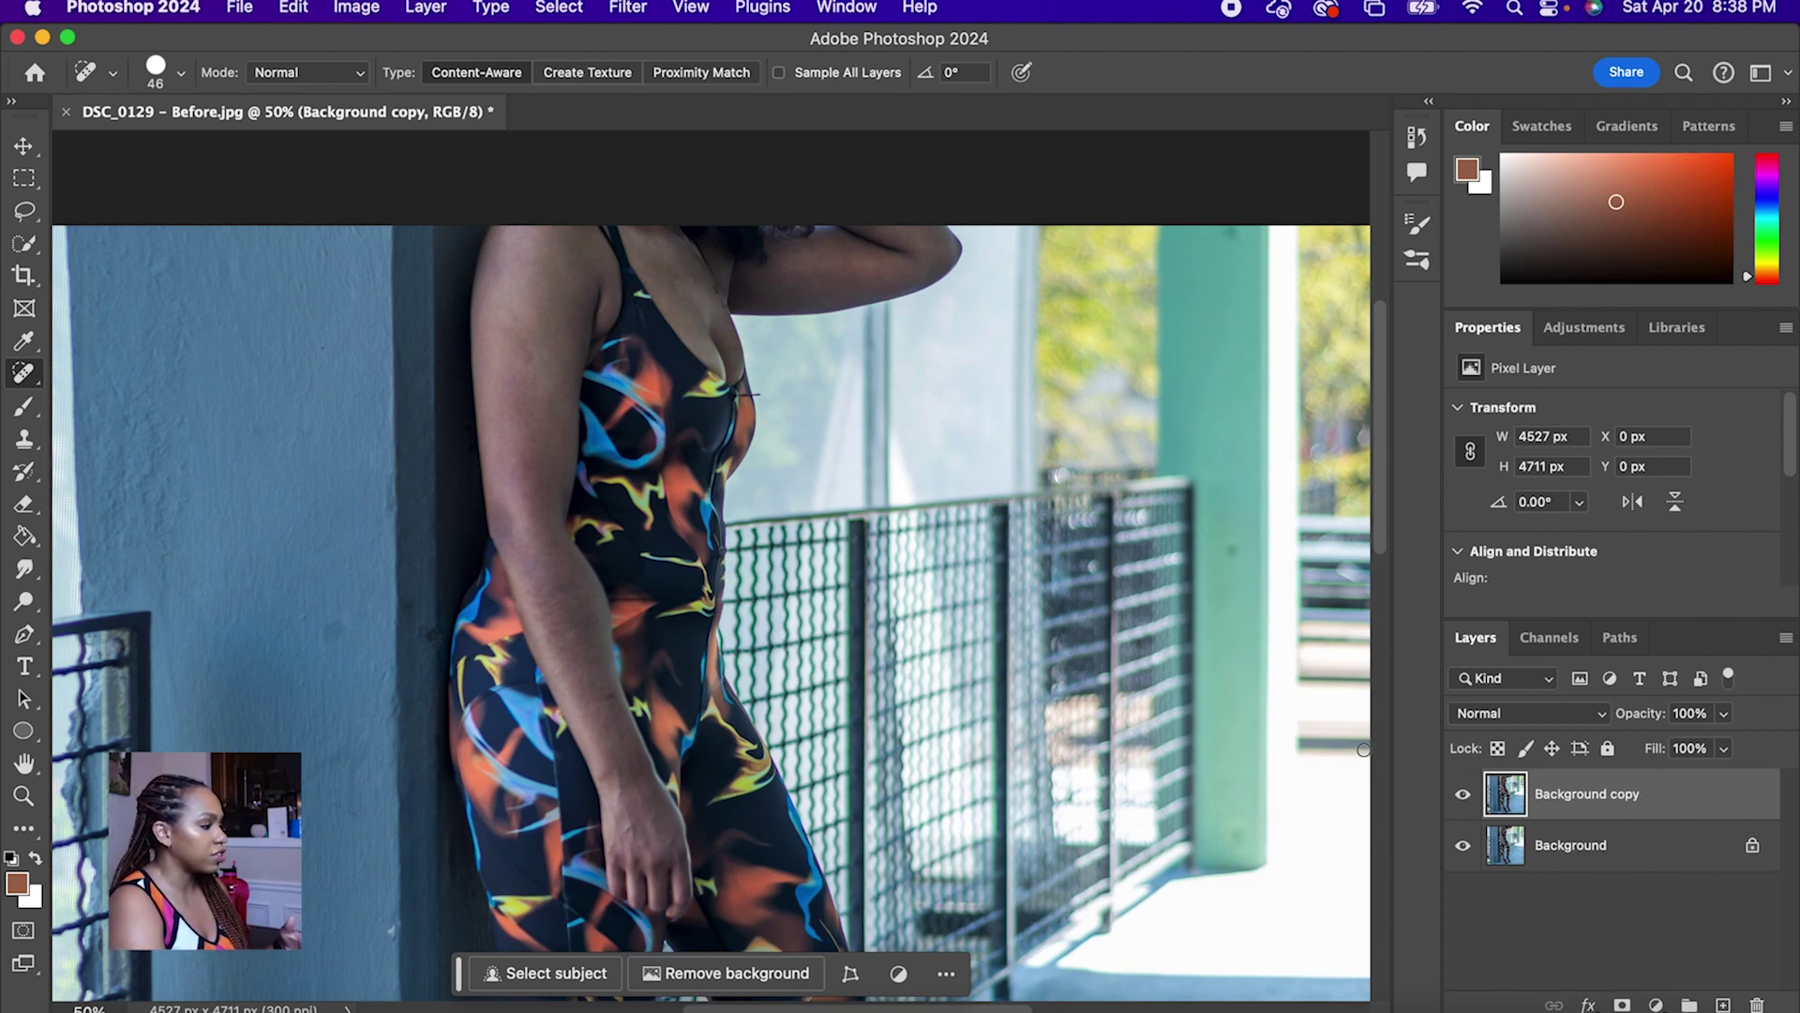
left_click_drag(329, 645, 337, 640)
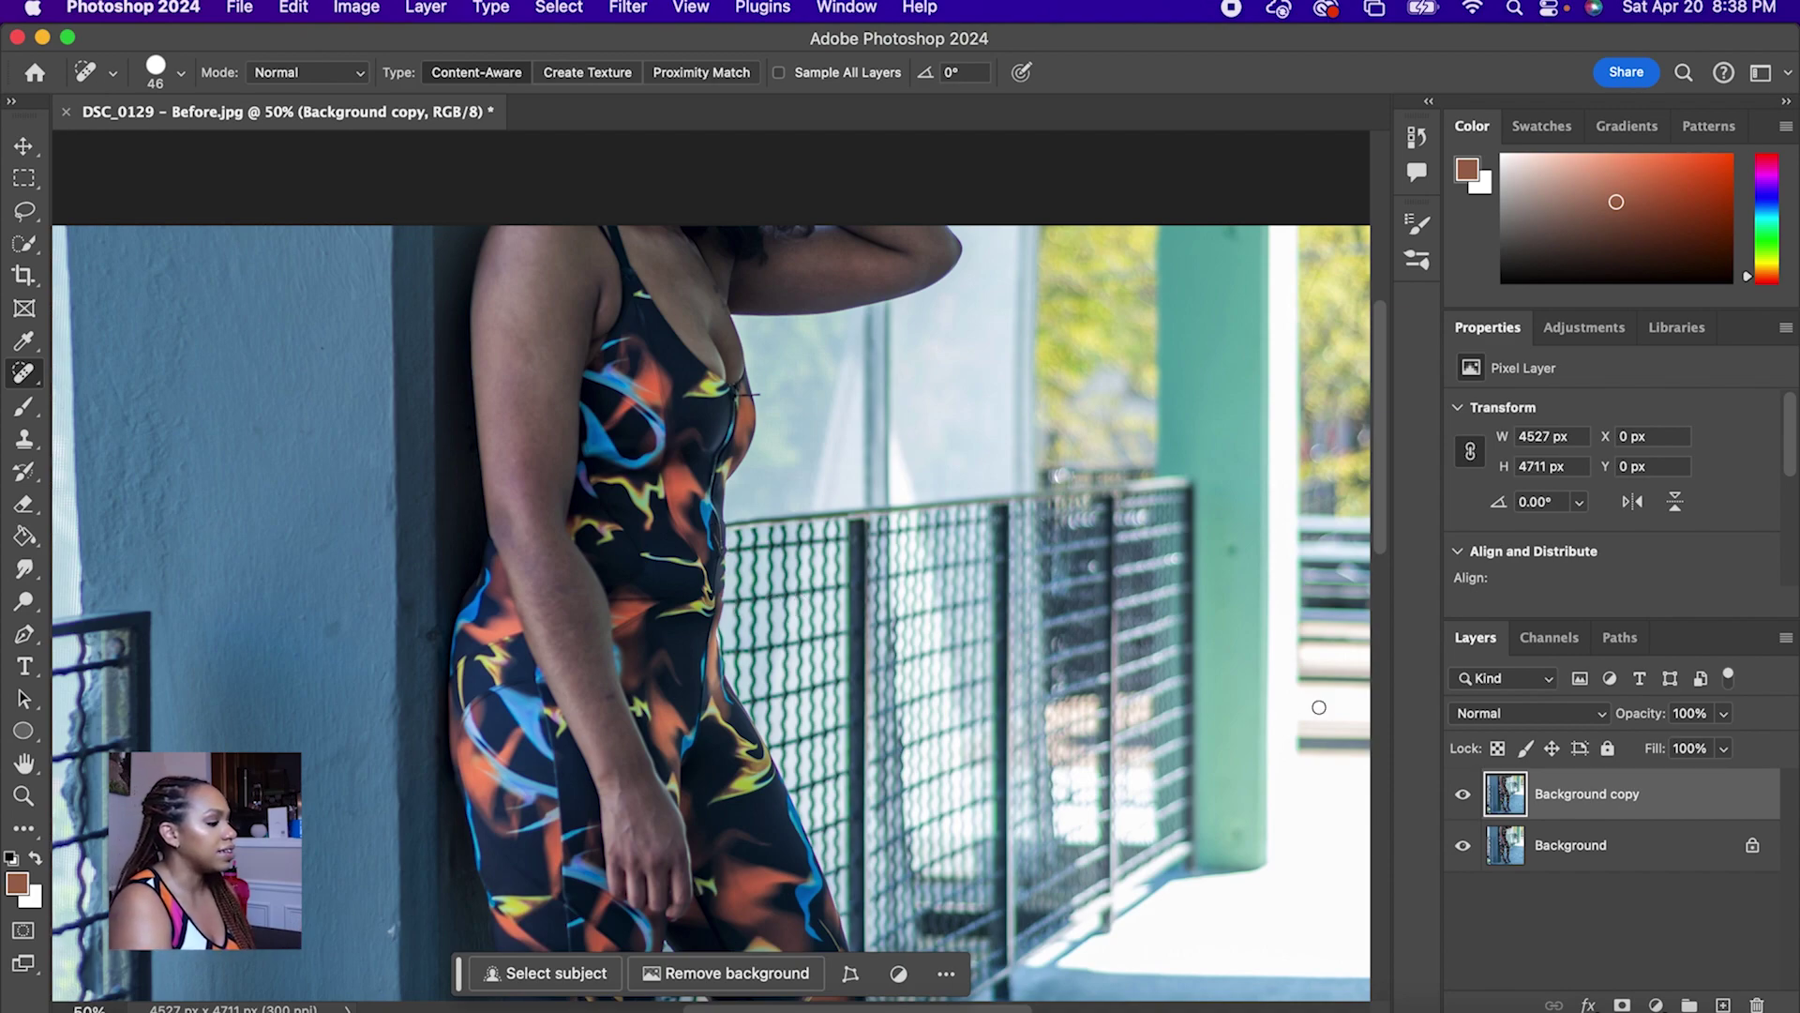
Step: Hide and re-show the Background copy to compare the retouched photo with the original
left_click(1468, 799)
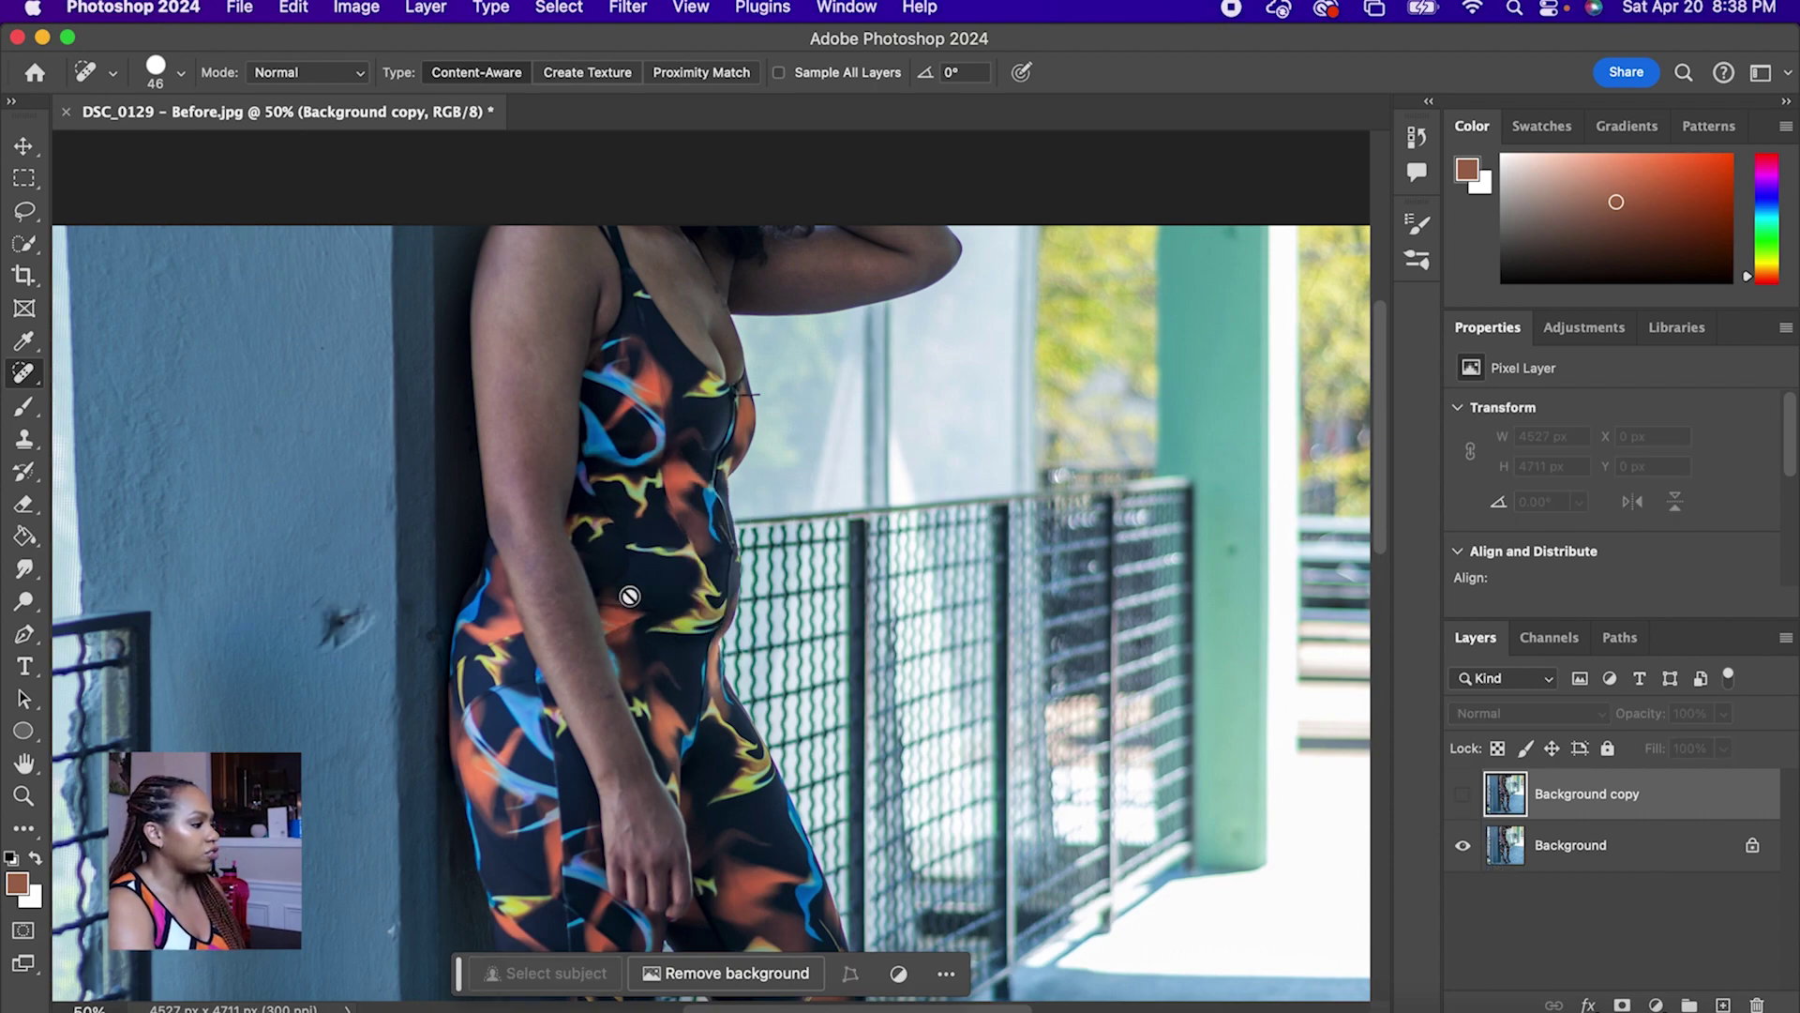
left_click(1463, 794)
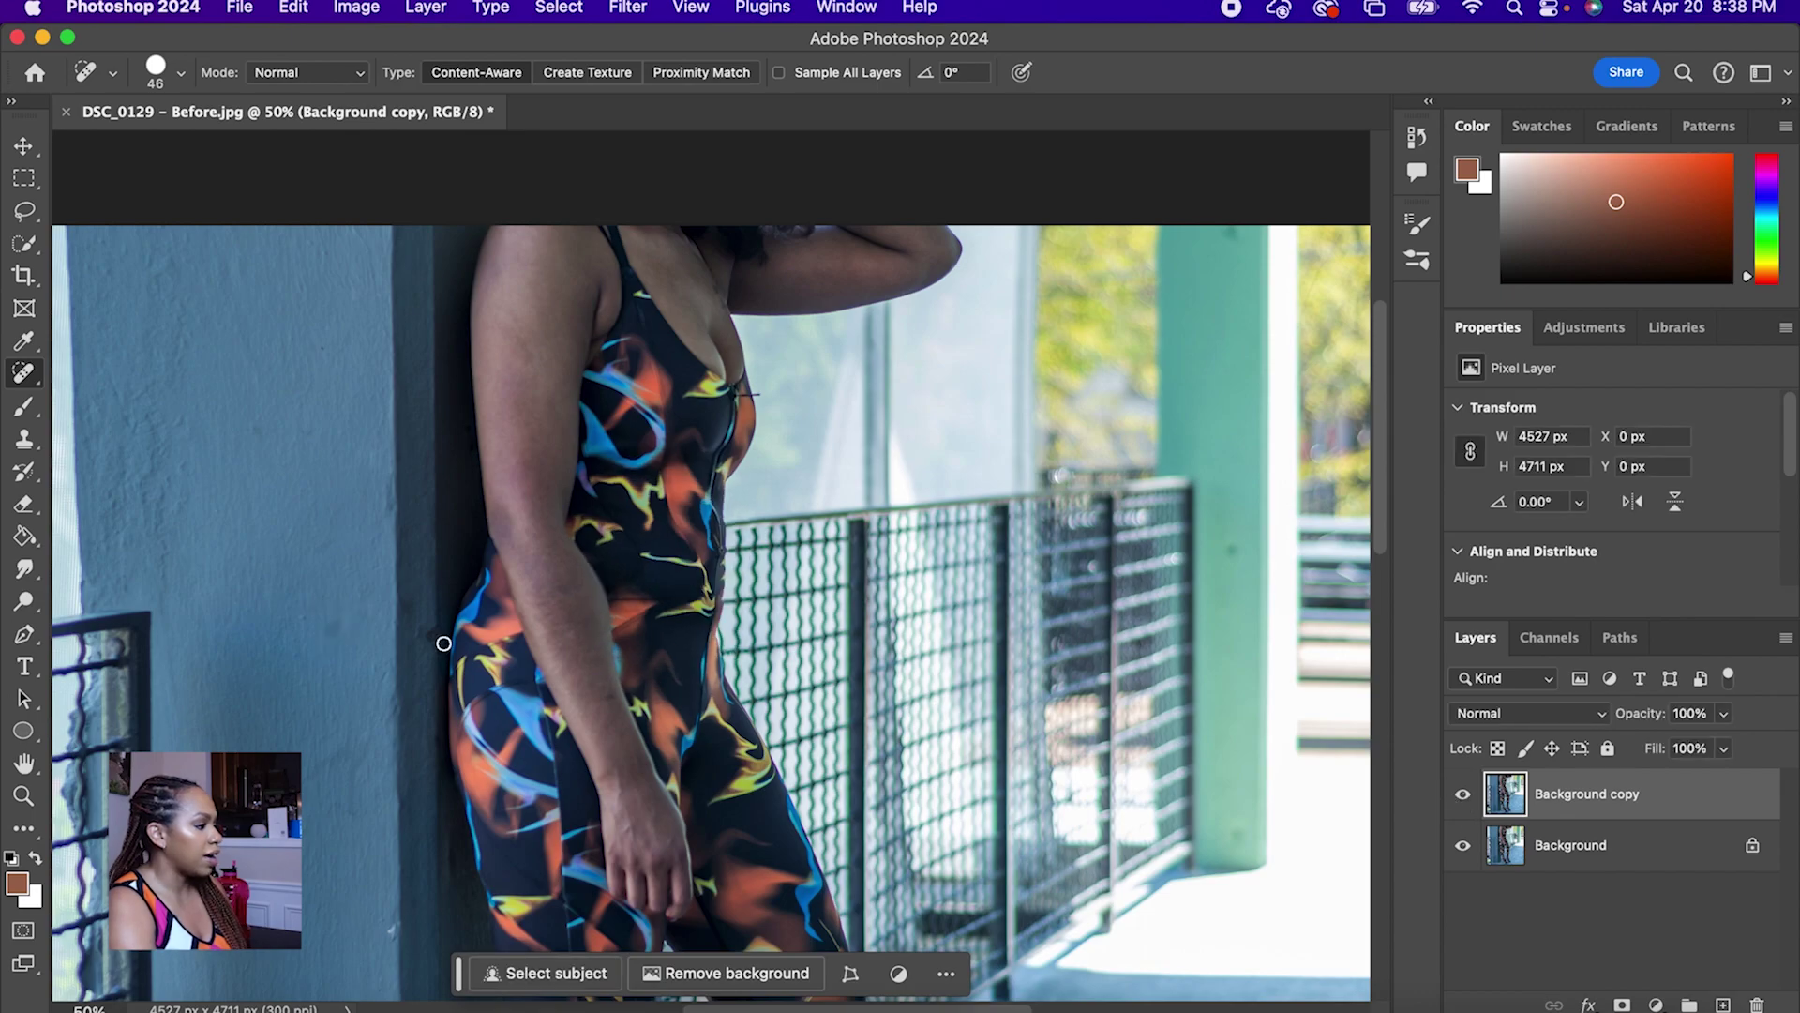